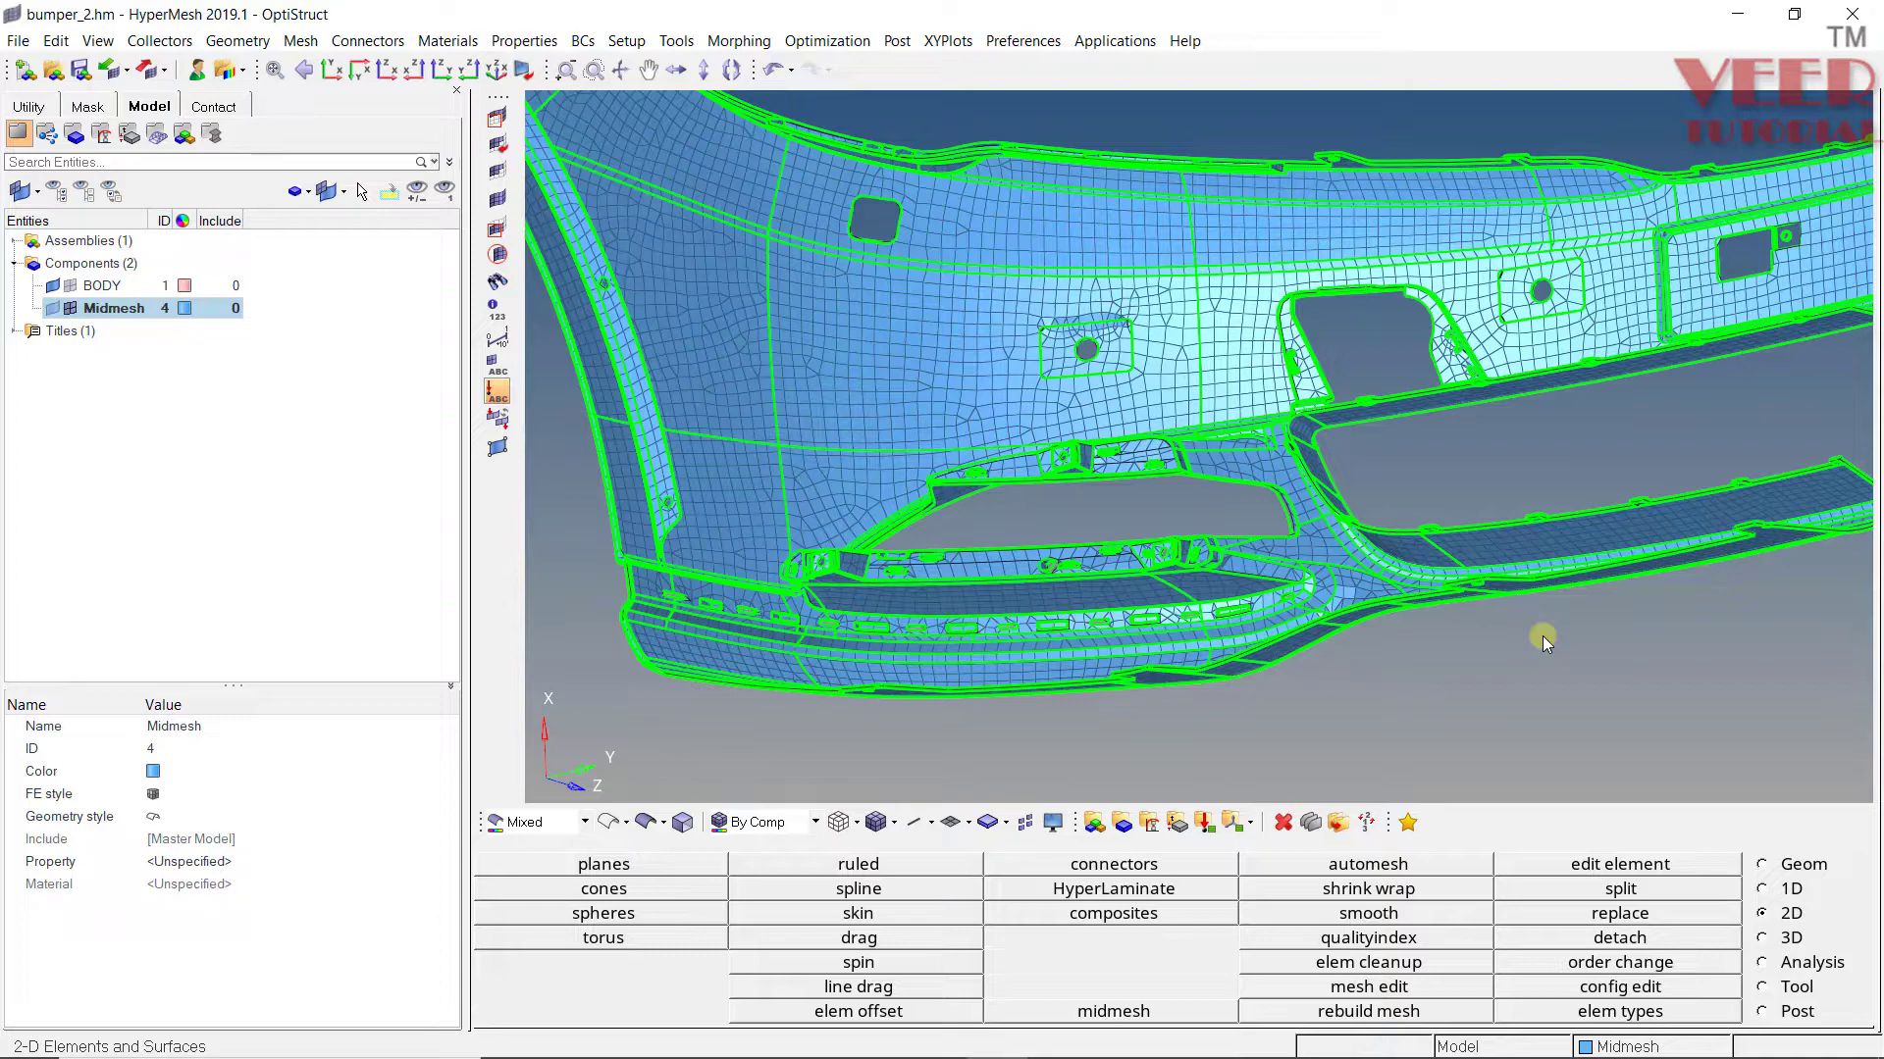
# Step: Examine the bumper's midmesh from several angles, including the lower grille openings and the overall part
pyautogui.keyDown('ctrl'); pyautogui.scroll(-3, 738, 407); pyautogui.keyUp('ctrl')
pyautogui.keyDown('ctrl'); pyautogui.click(872, 353); pyautogui.keyUp('ctrl')
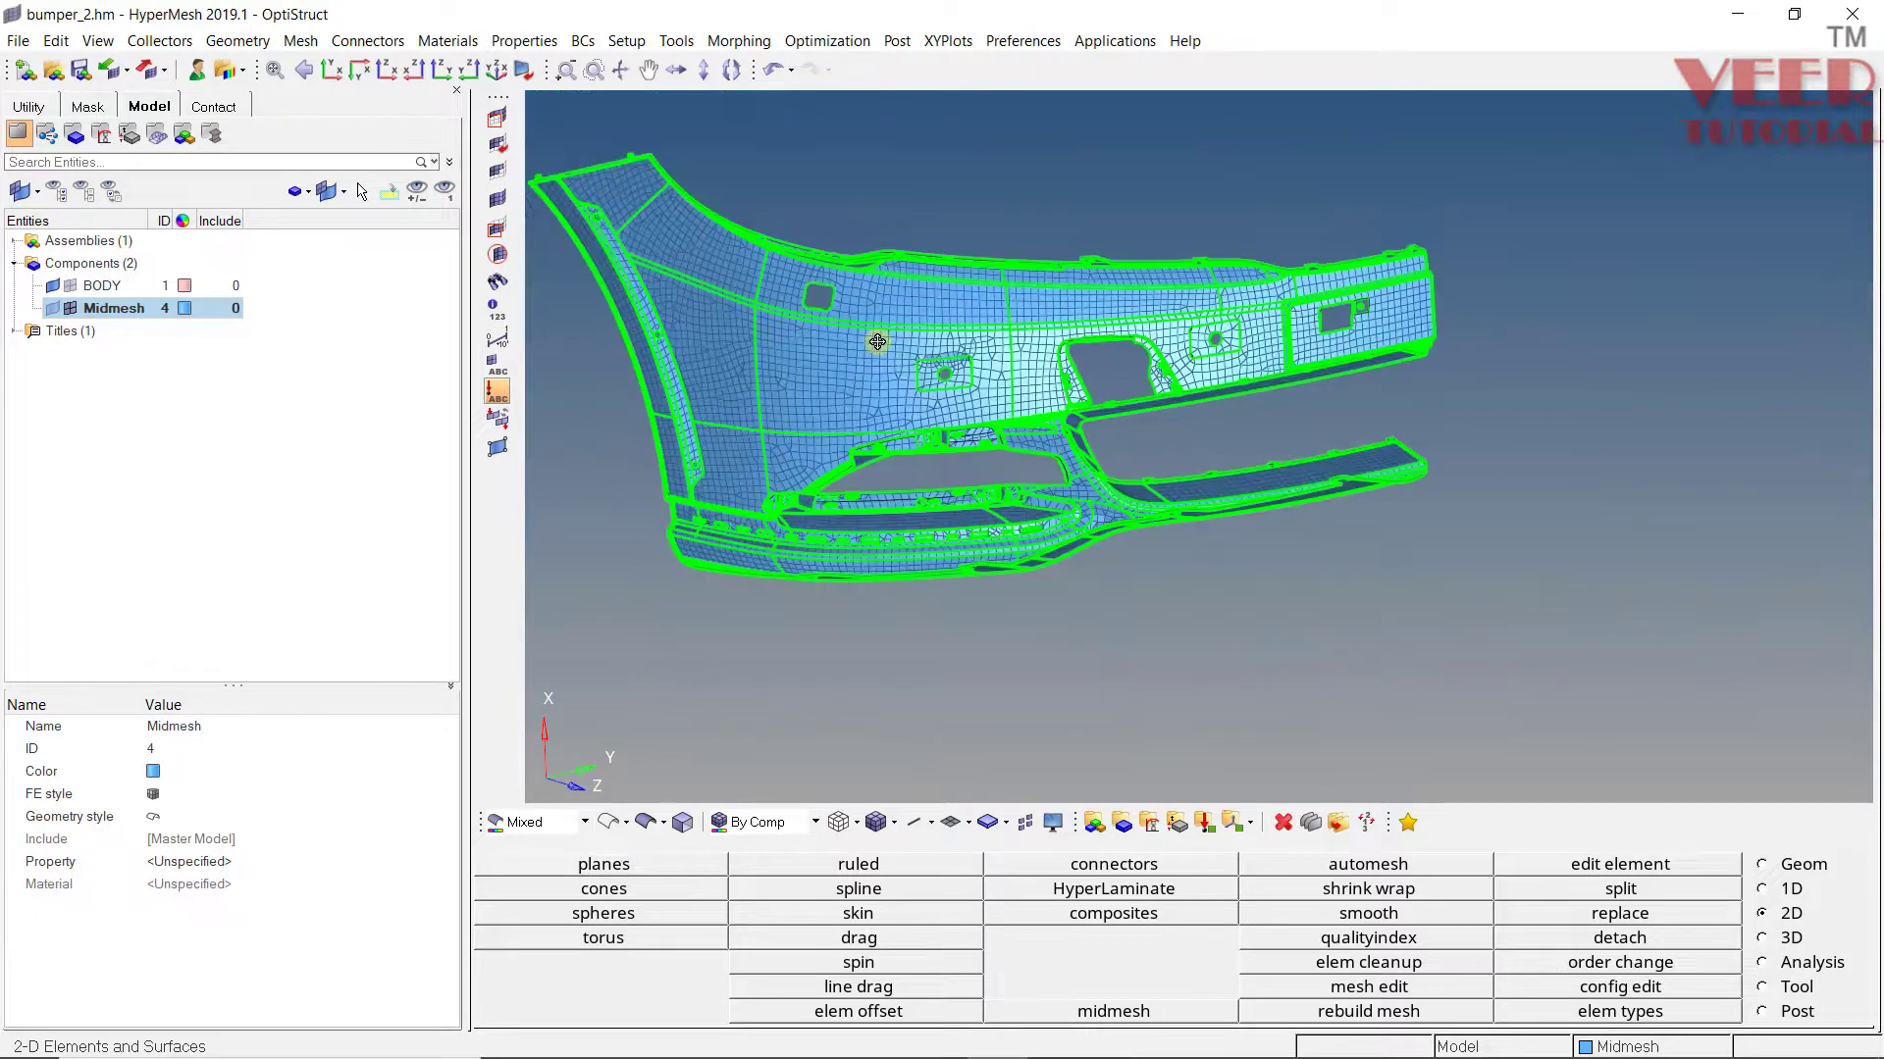
pyautogui.moveTo(960, 245)
pyautogui.keyDown('ctrl'); pyautogui.mouseDown()
pyautogui.moveTo(912, 403)
pyautogui.moveTo(980, 285)
pyautogui.mouseUp(); pyautogui.keyUp('ctrl')
pyautogui.scroll(4, 796, 458)
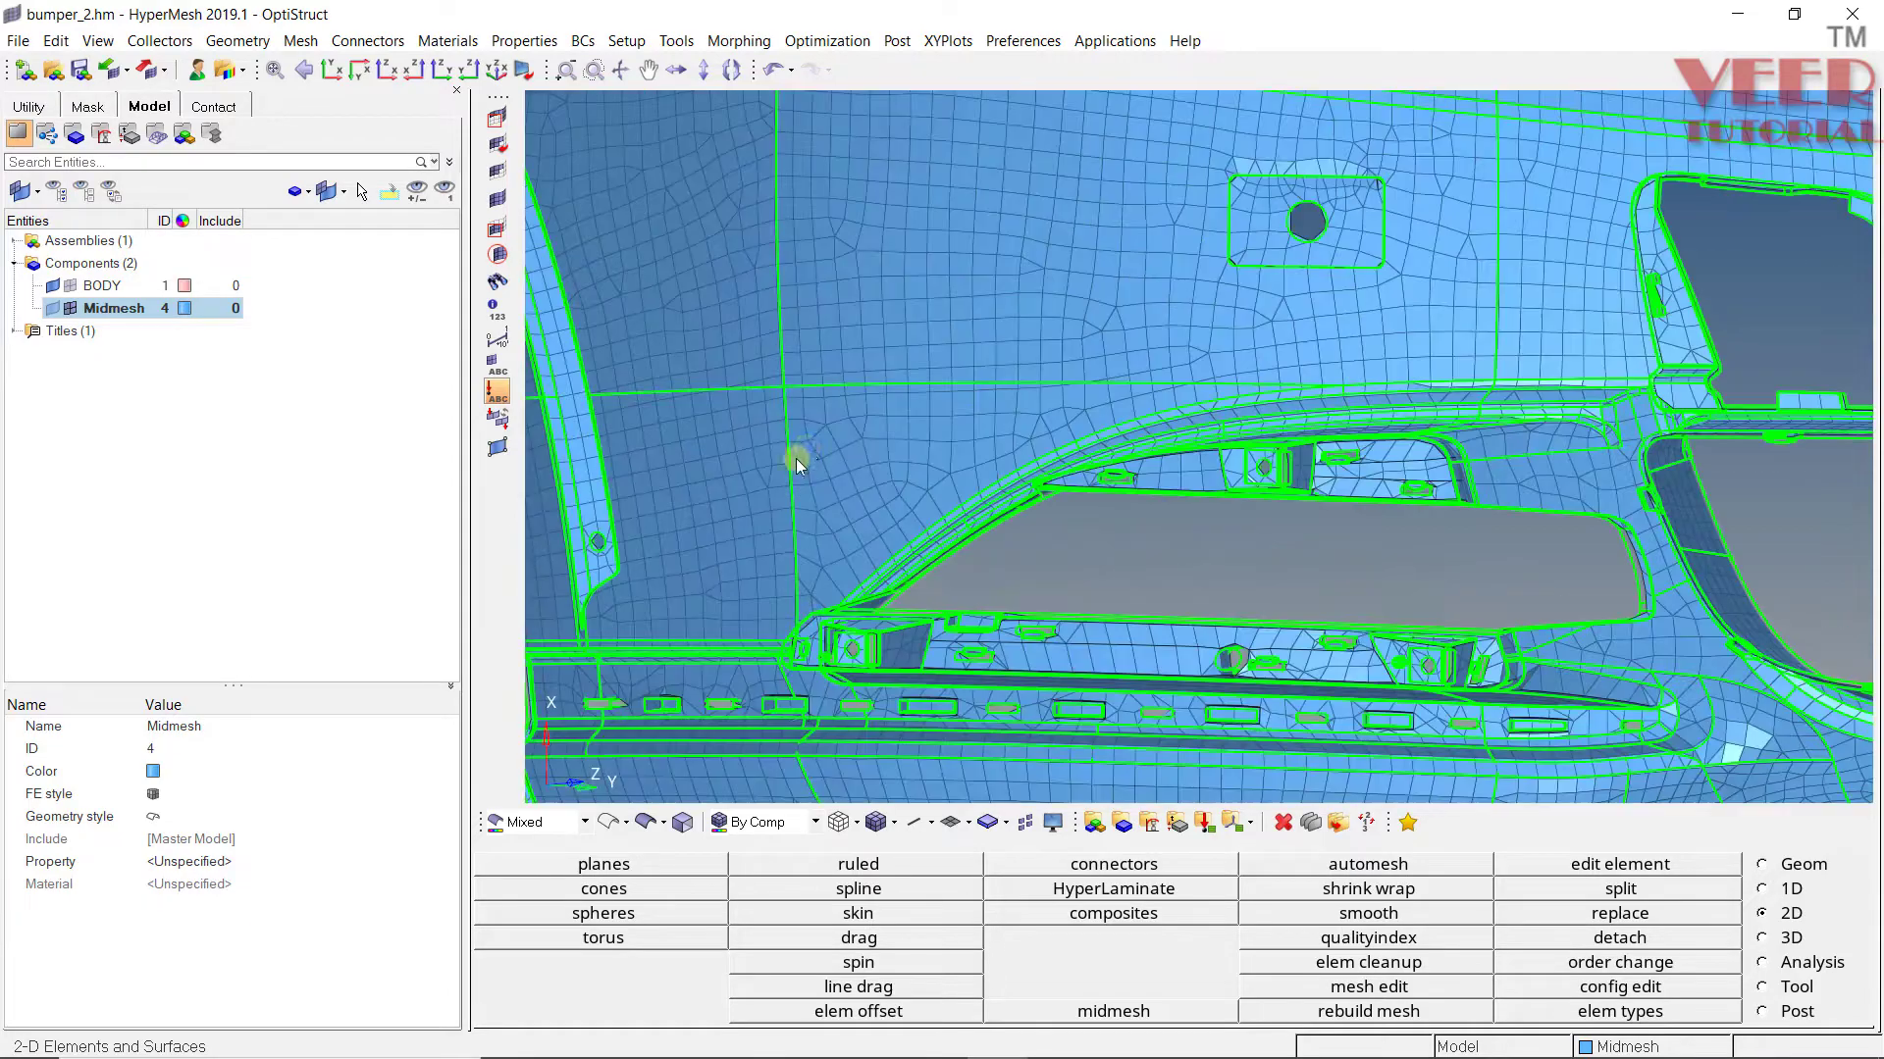
pyautogui.keyDown('ctrl'); pyautogui.scroll(-4, 677, 396); pyautogui.keyUp('ctrl')
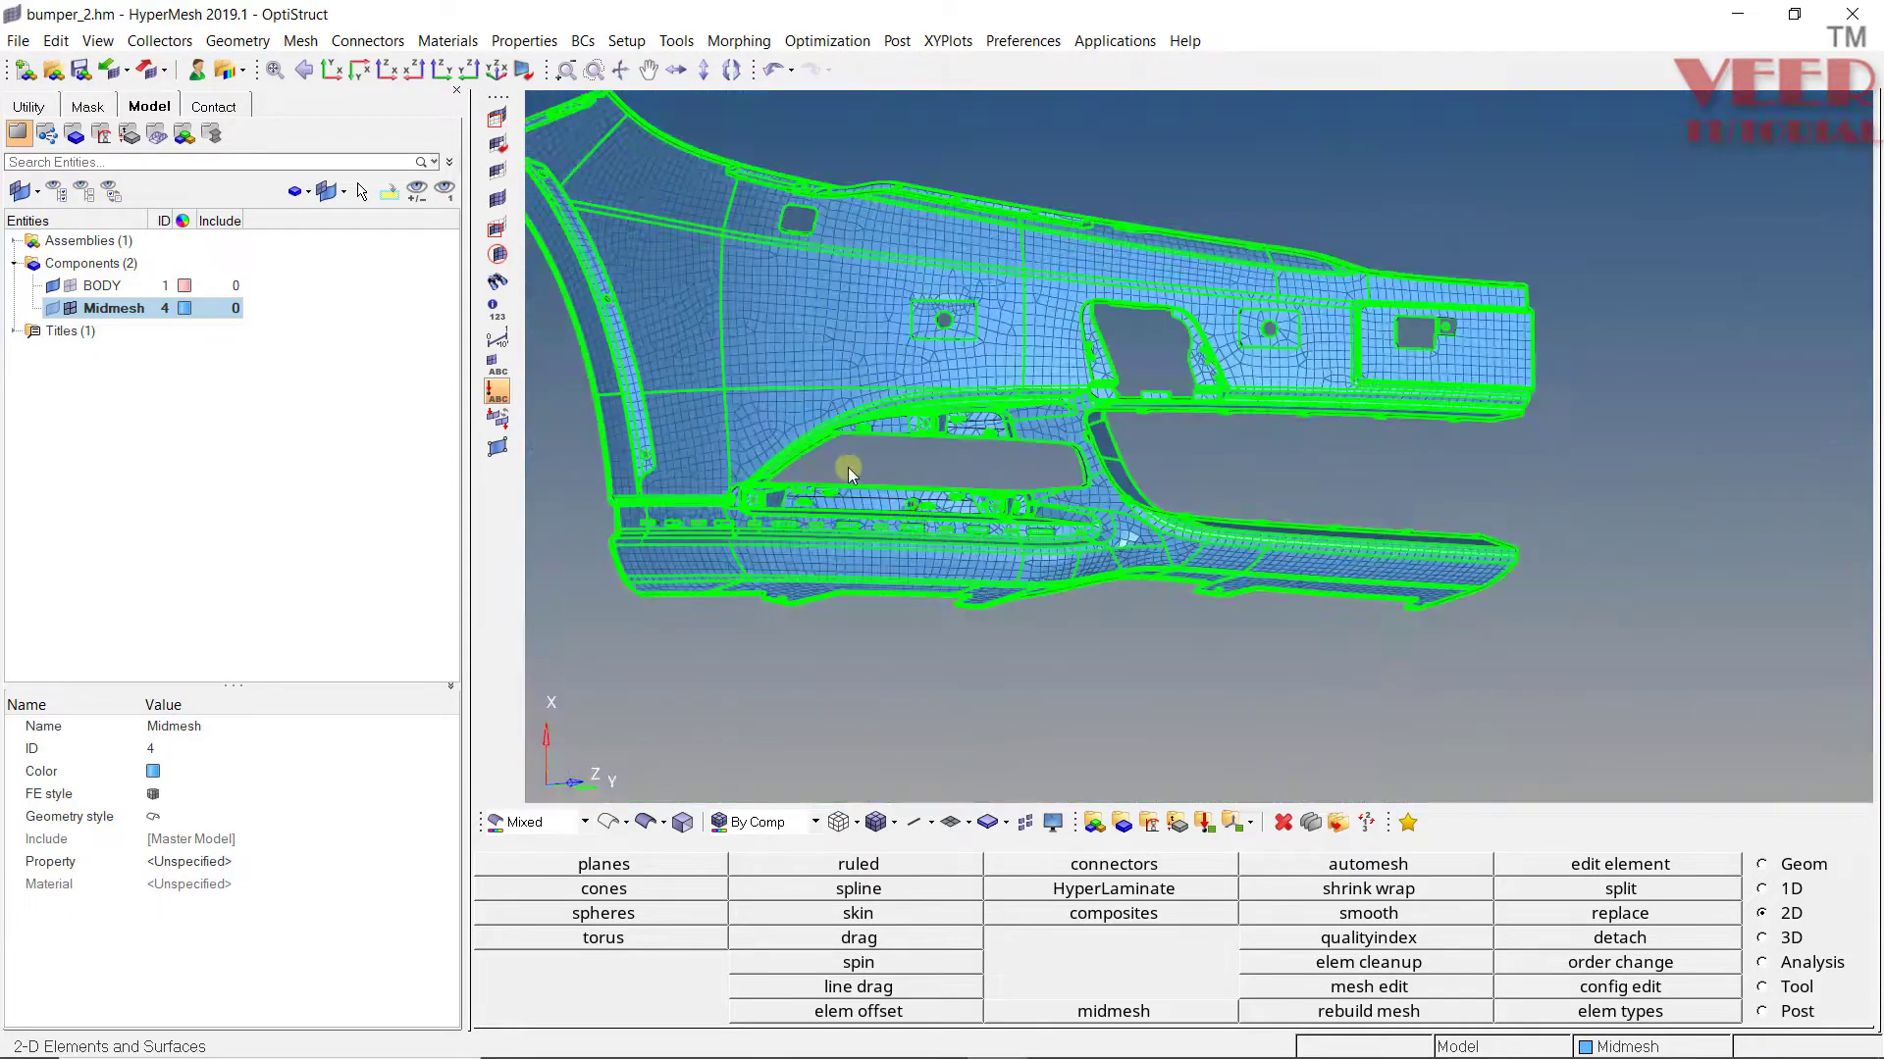
pyautogui.keyDown('ctrl'); pyautogui.scroll(4, 889, 543); pyautogui.keyUp('ctrl')
pyautogui.keyDown('ctrl'); pyautogui.click(881, 544); pyautogui.keyUp('ctrl')
pyautogui.moveTo(881, 544)
pyautogui.keyDown('ctrl'); pyautogui.mouseDown()
pyautogui.moveTo(841, 547)
pyautogui.moveTo(920, 530)
pyautogui.moveTo(840, 400)
pyautogui.mouseUp(); pyautogui.keyUp('ctrl')
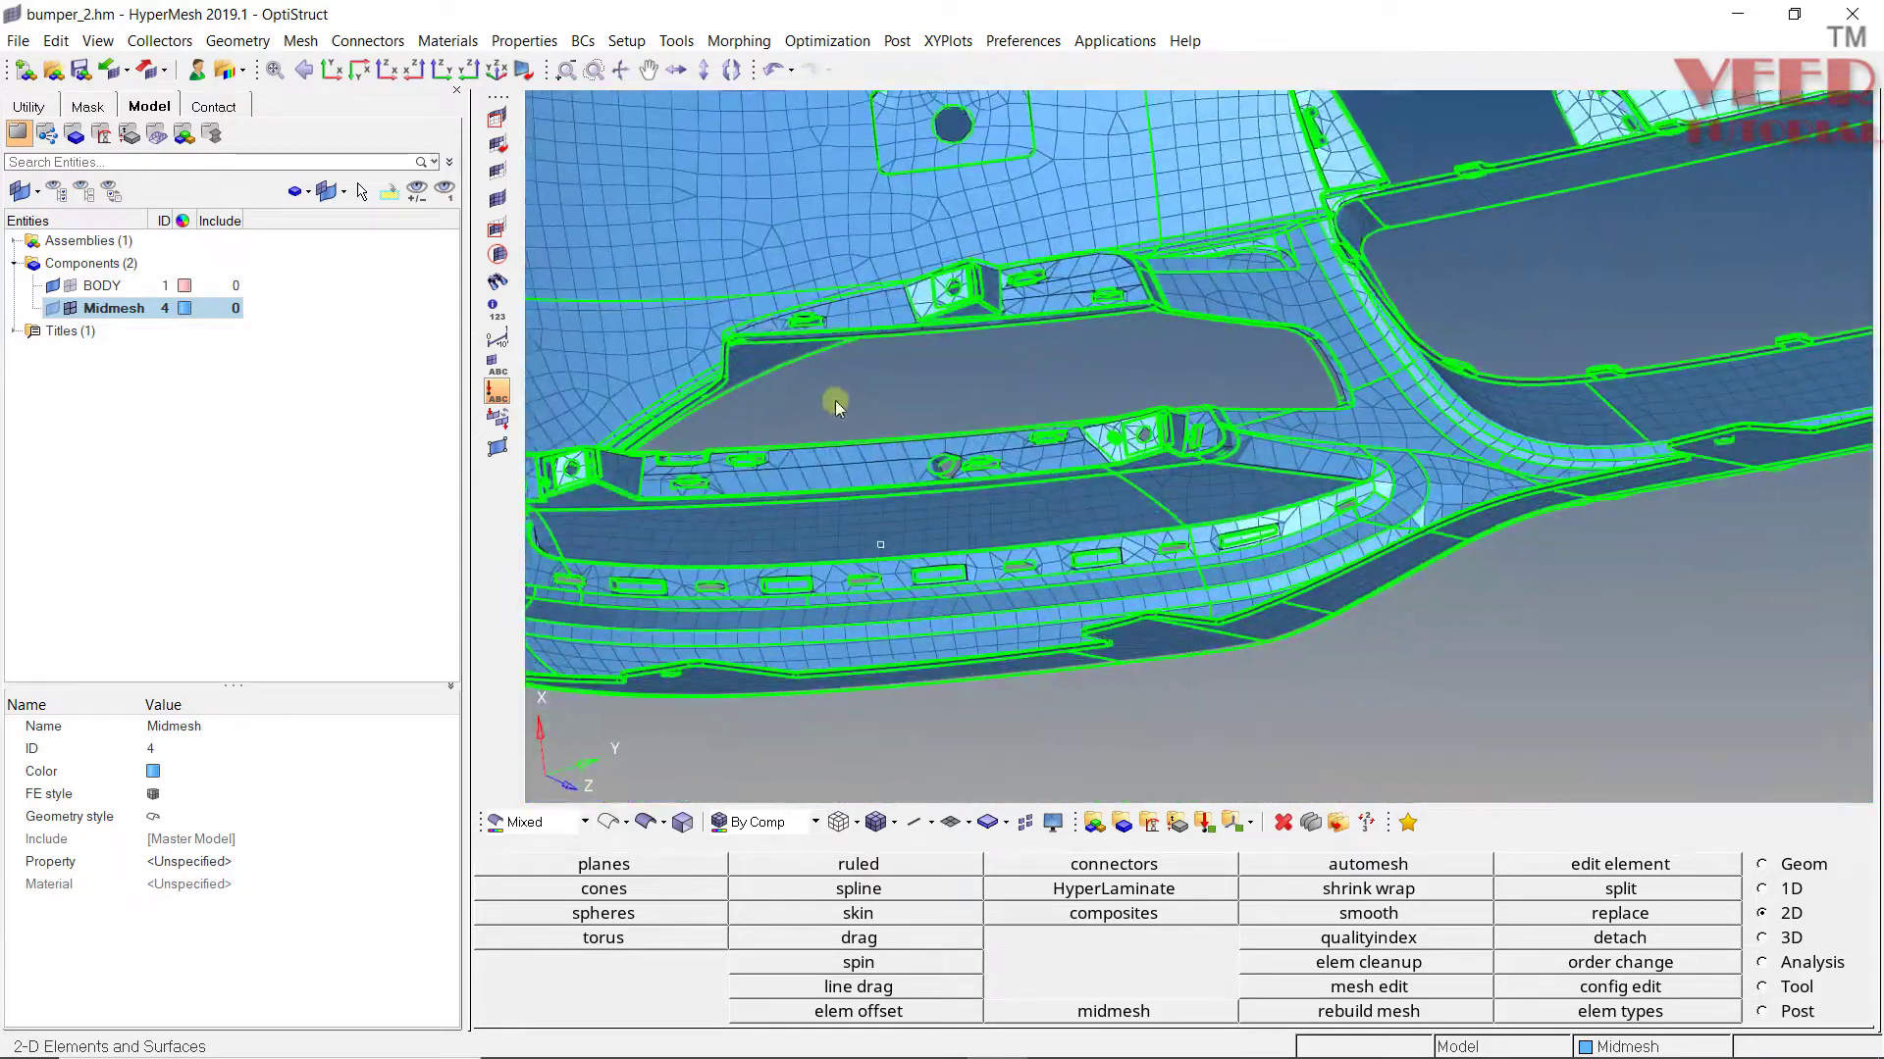
pyautogui.scroll(-3, 851, 366)
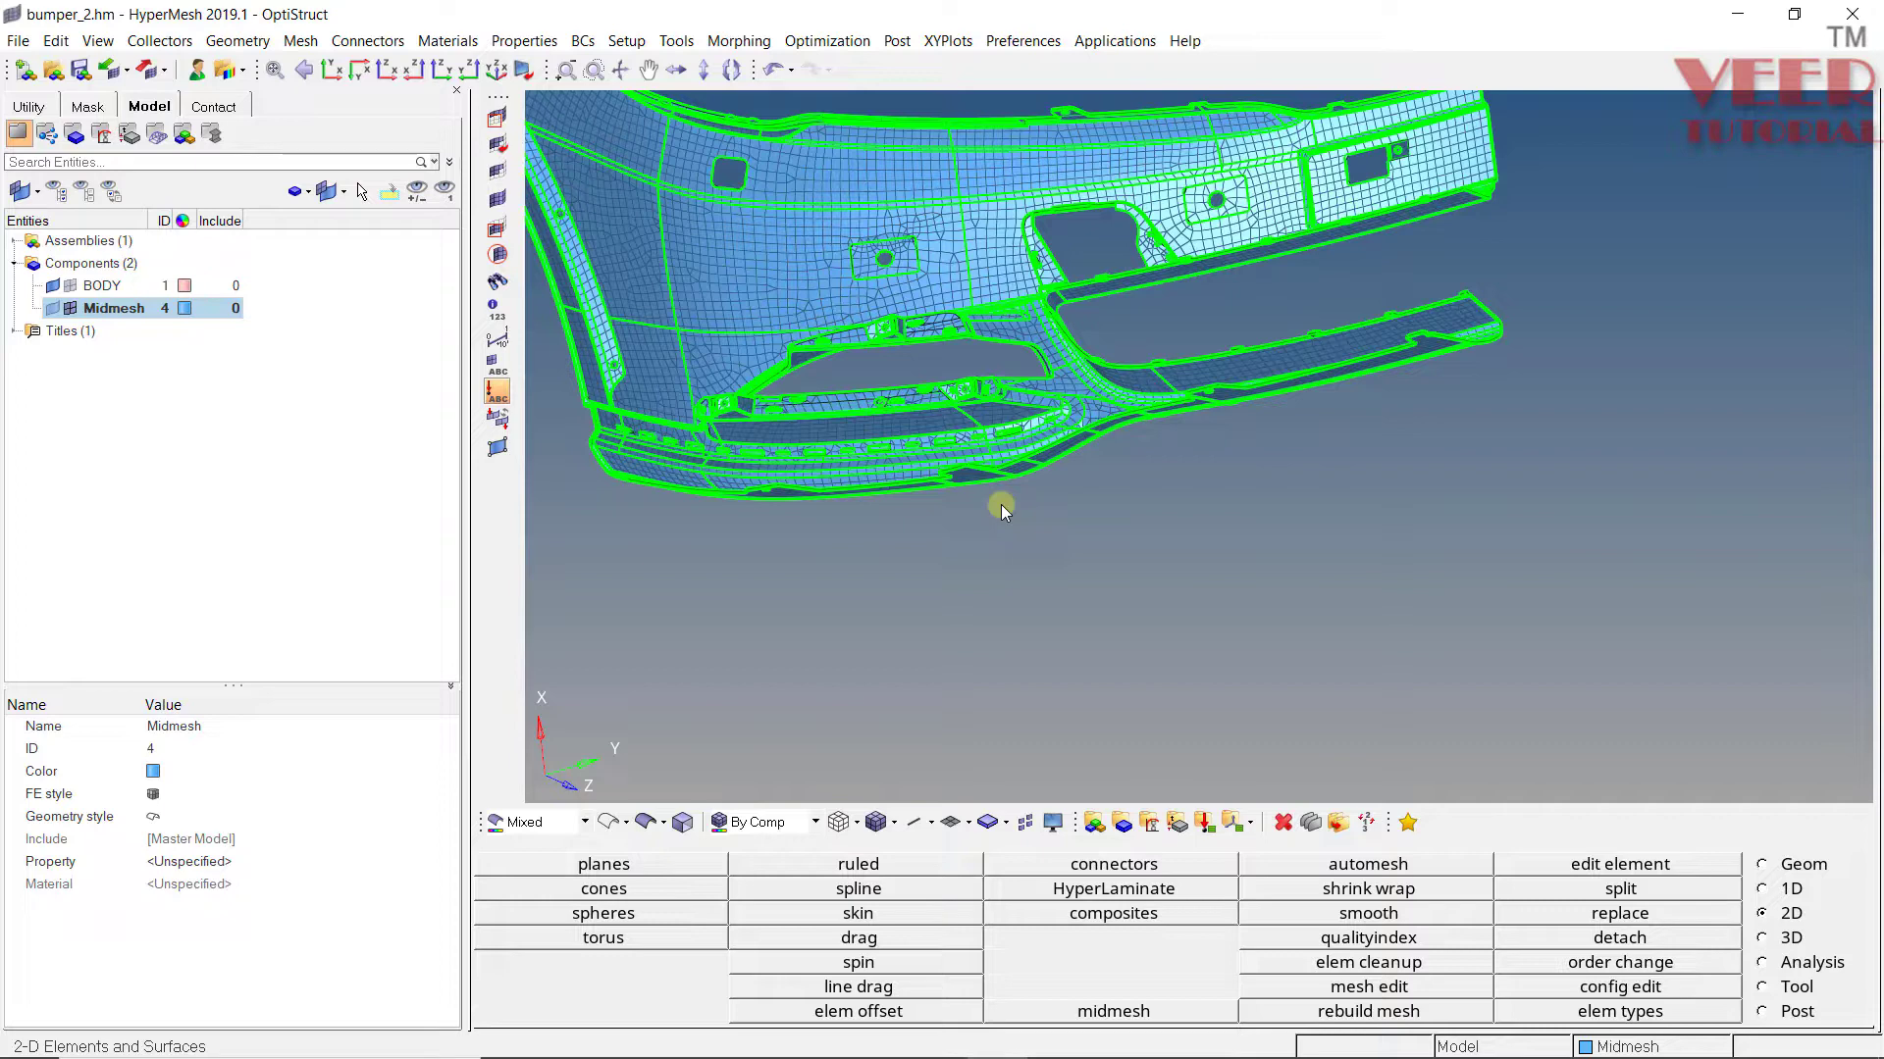
pyautogui.scroll(-3, 961, 410)
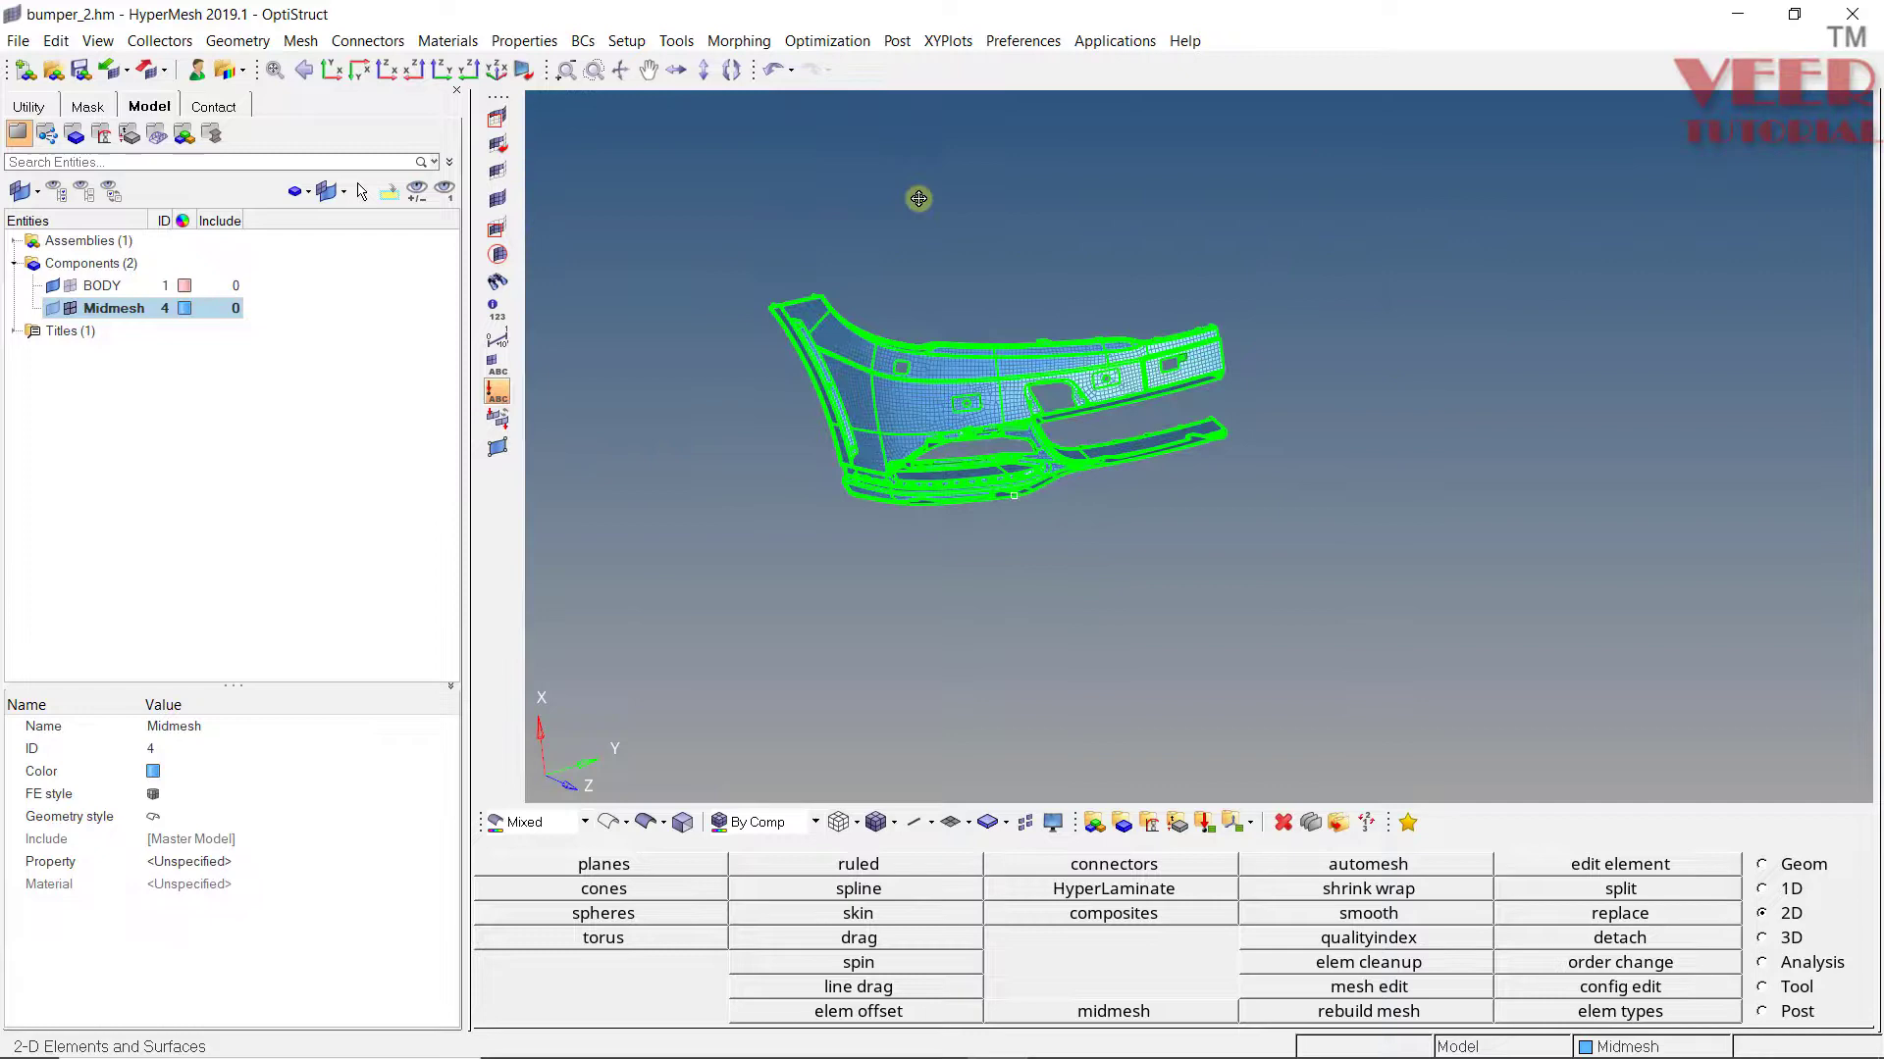
pyautogui.keyDown('ctrl'); pyautogui.moveTo(921, 197); pyautogui.dragTo(1023, 503); pyautogui.keyUp('ctrl')
pyautogui.scroll(3, 1022, 502)
pyautogui.scroll(-3, 1156, 562)
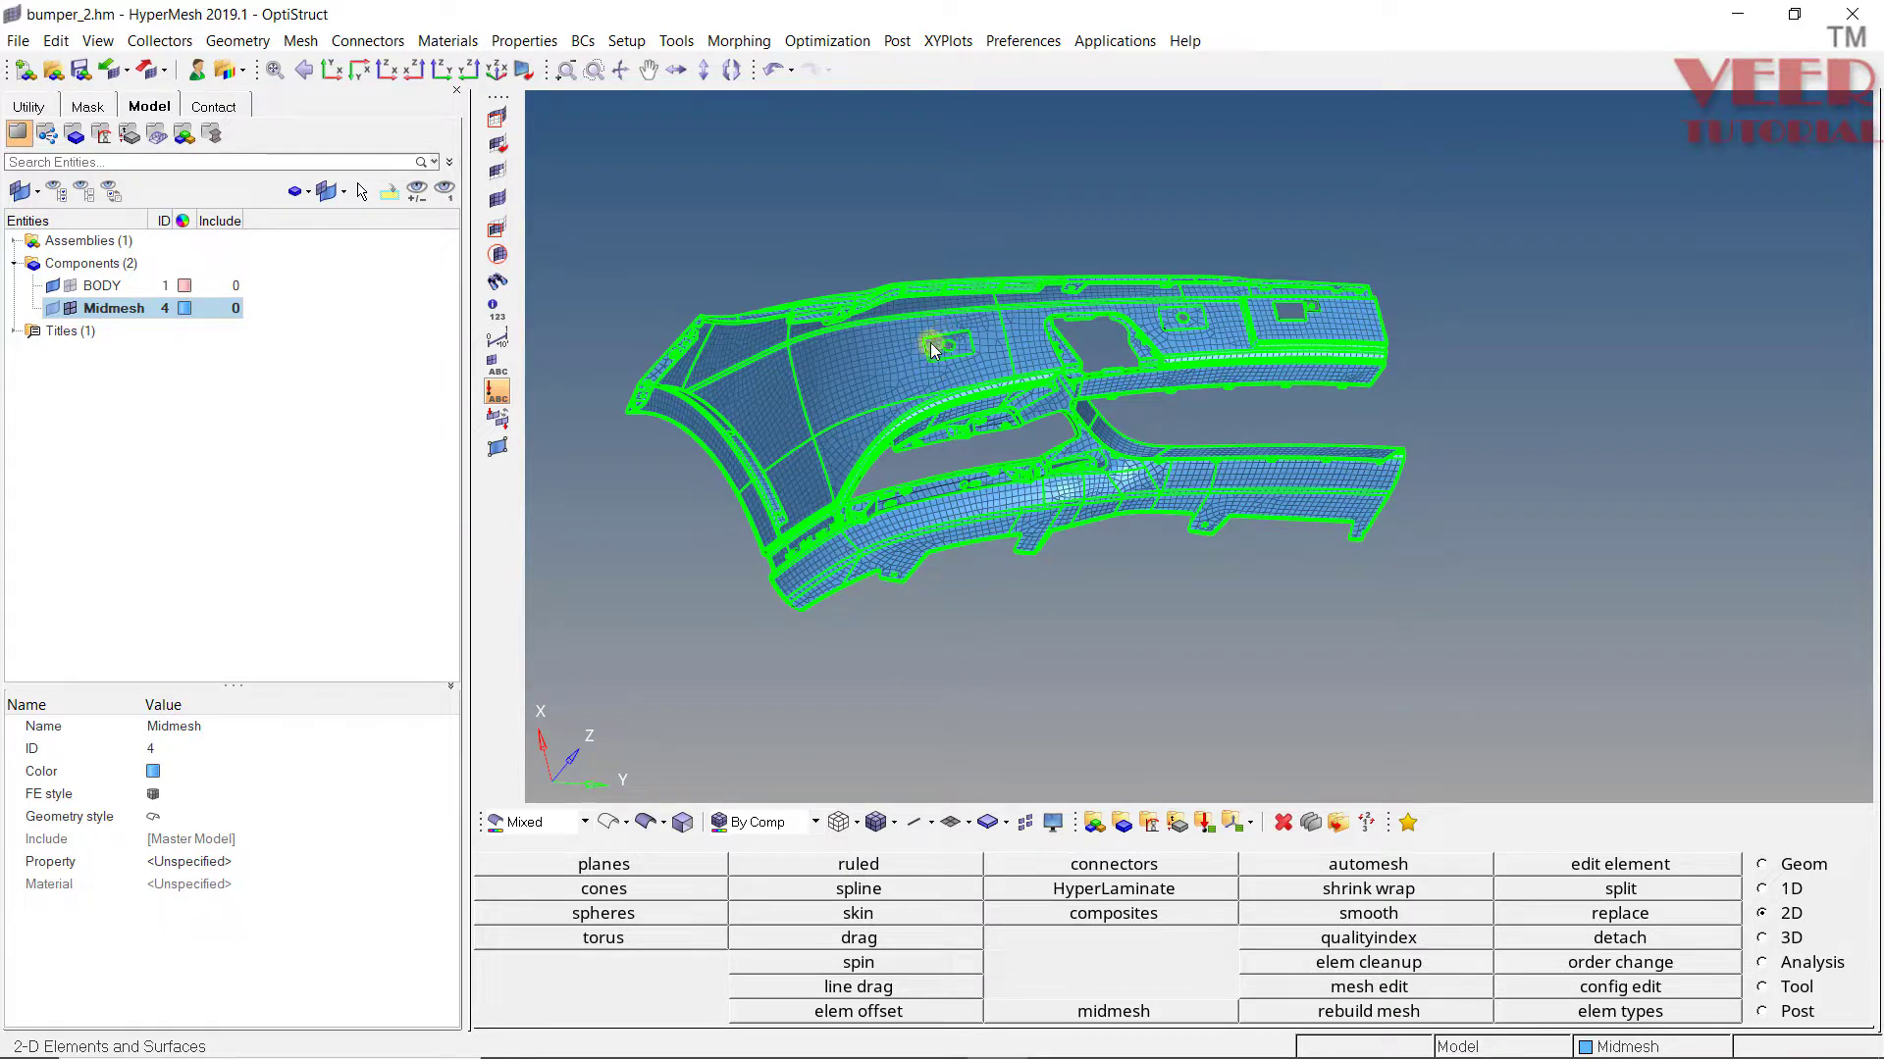
# Step: Start midmesh thickness assignment, using solids as the solid geometry input and elements as the midmesh input
pyautogui.click(300, 41)
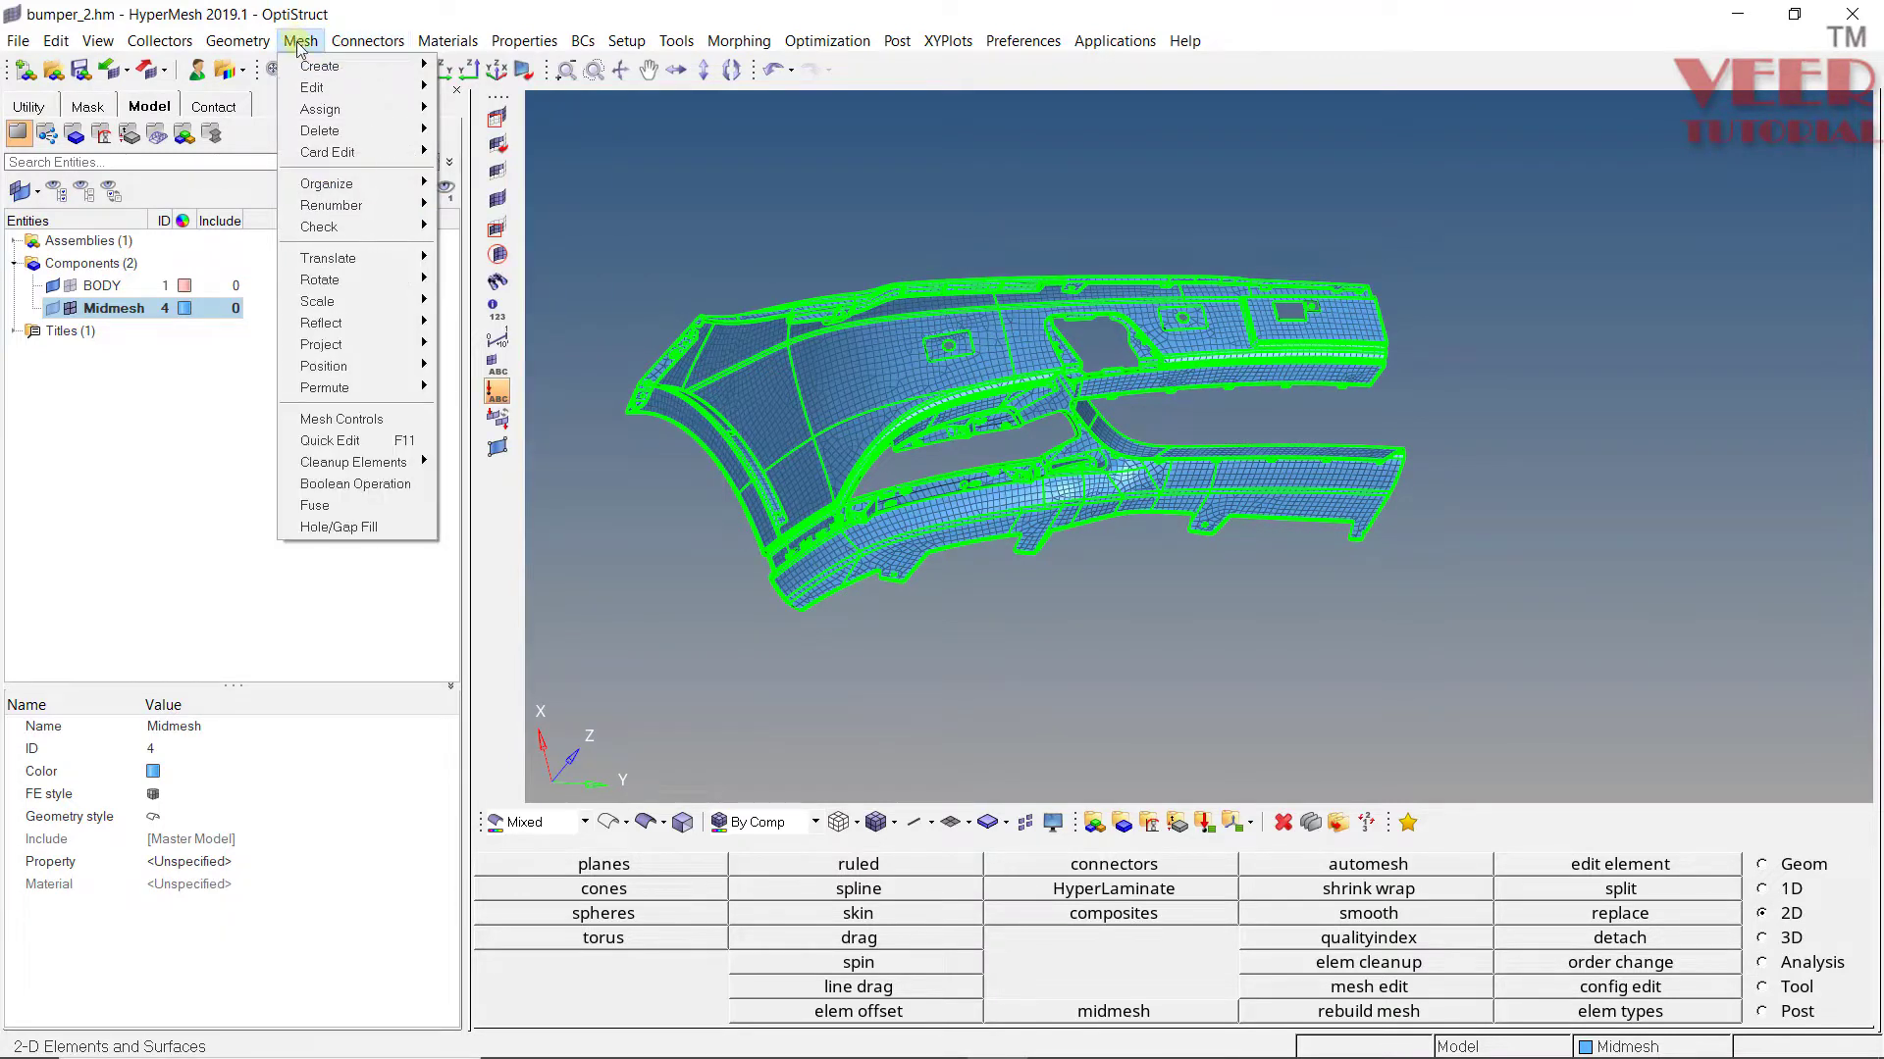
pyautogui.moveTo(355, 108)
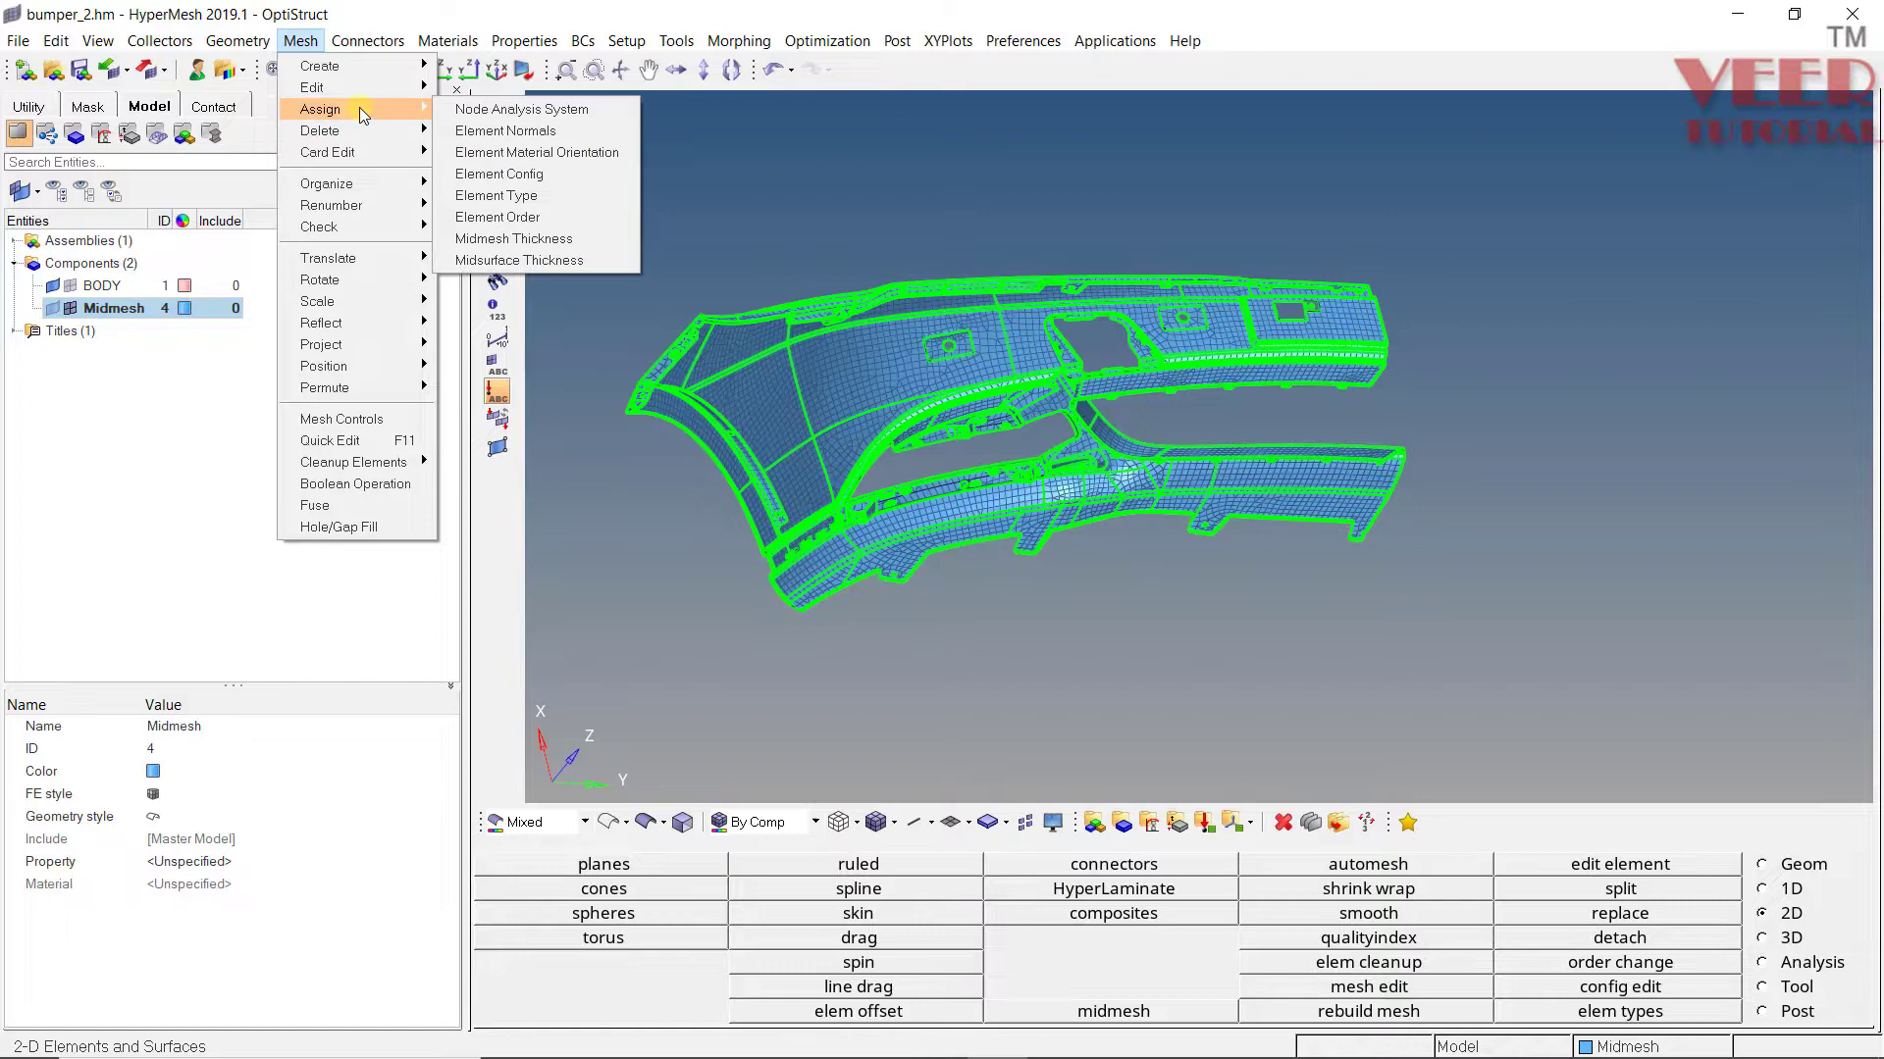
pyautogui.click(538, 242)
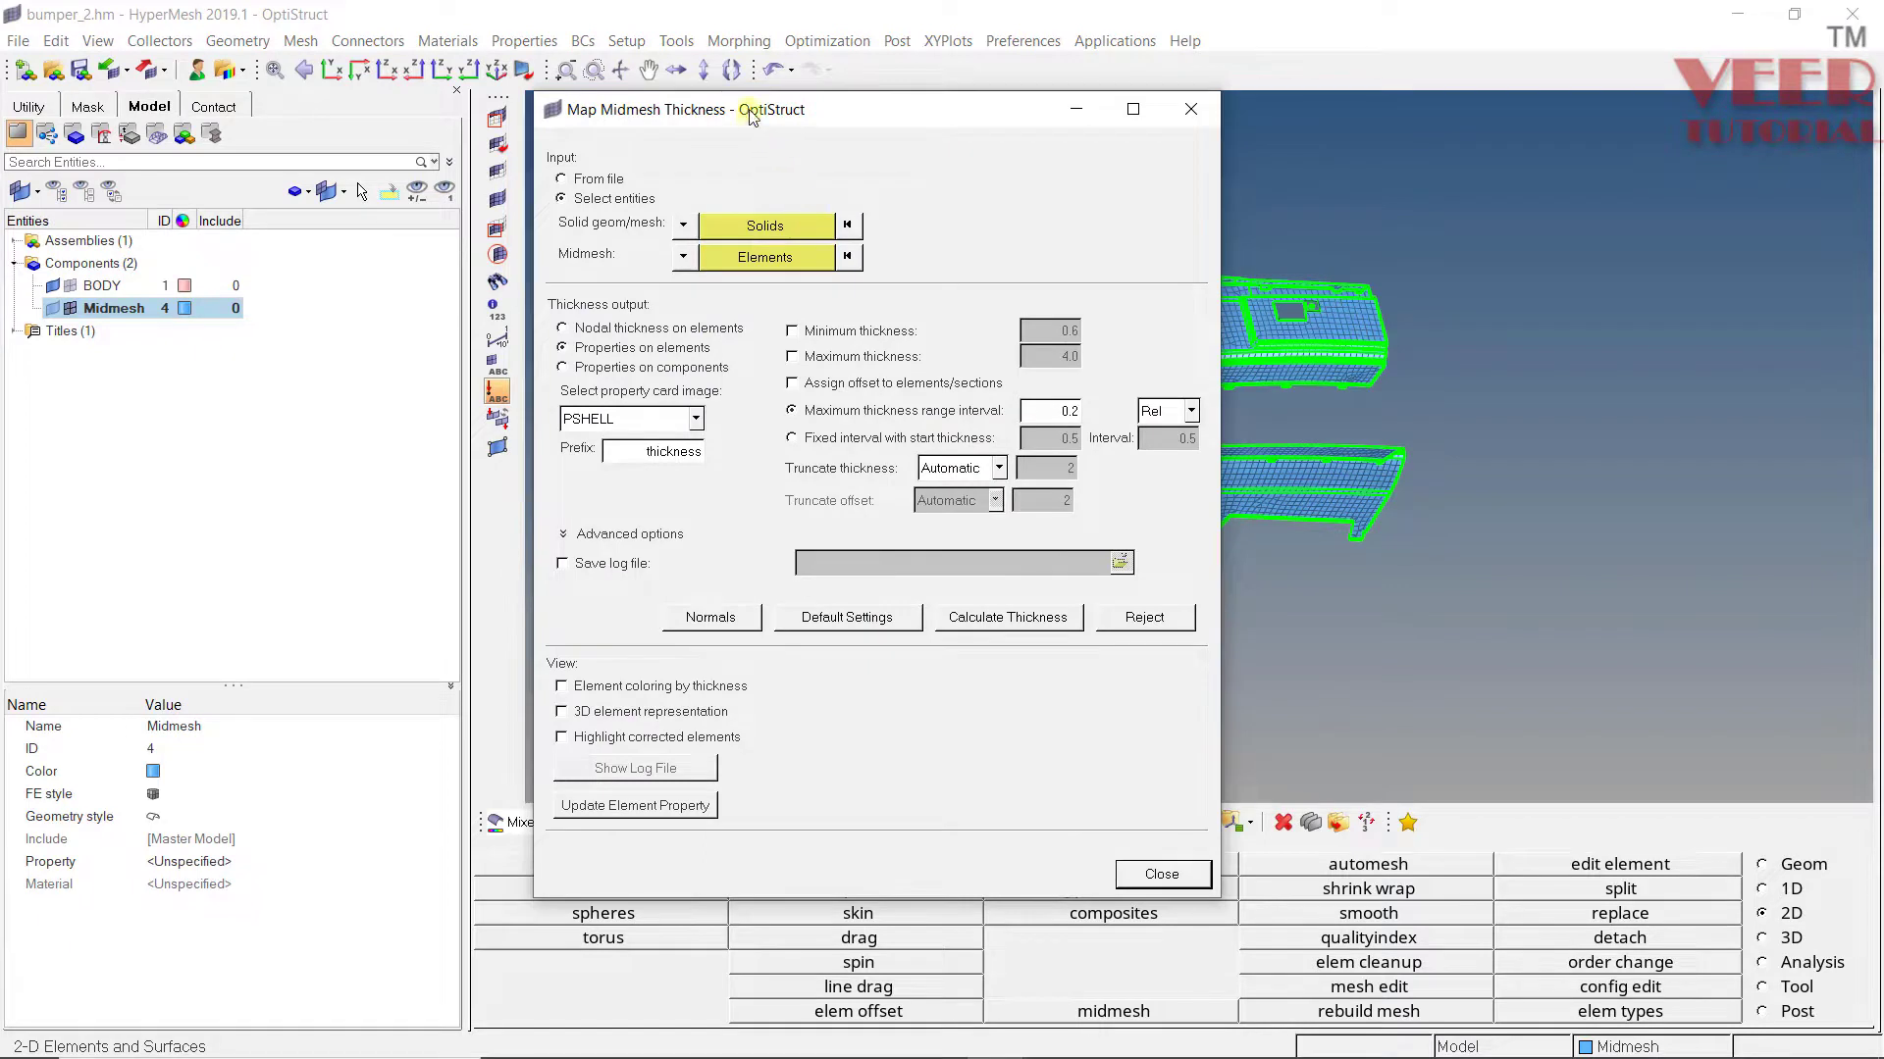
pyautogui.moveTo(750, 114); pyautogui.dragTo(639, 137)
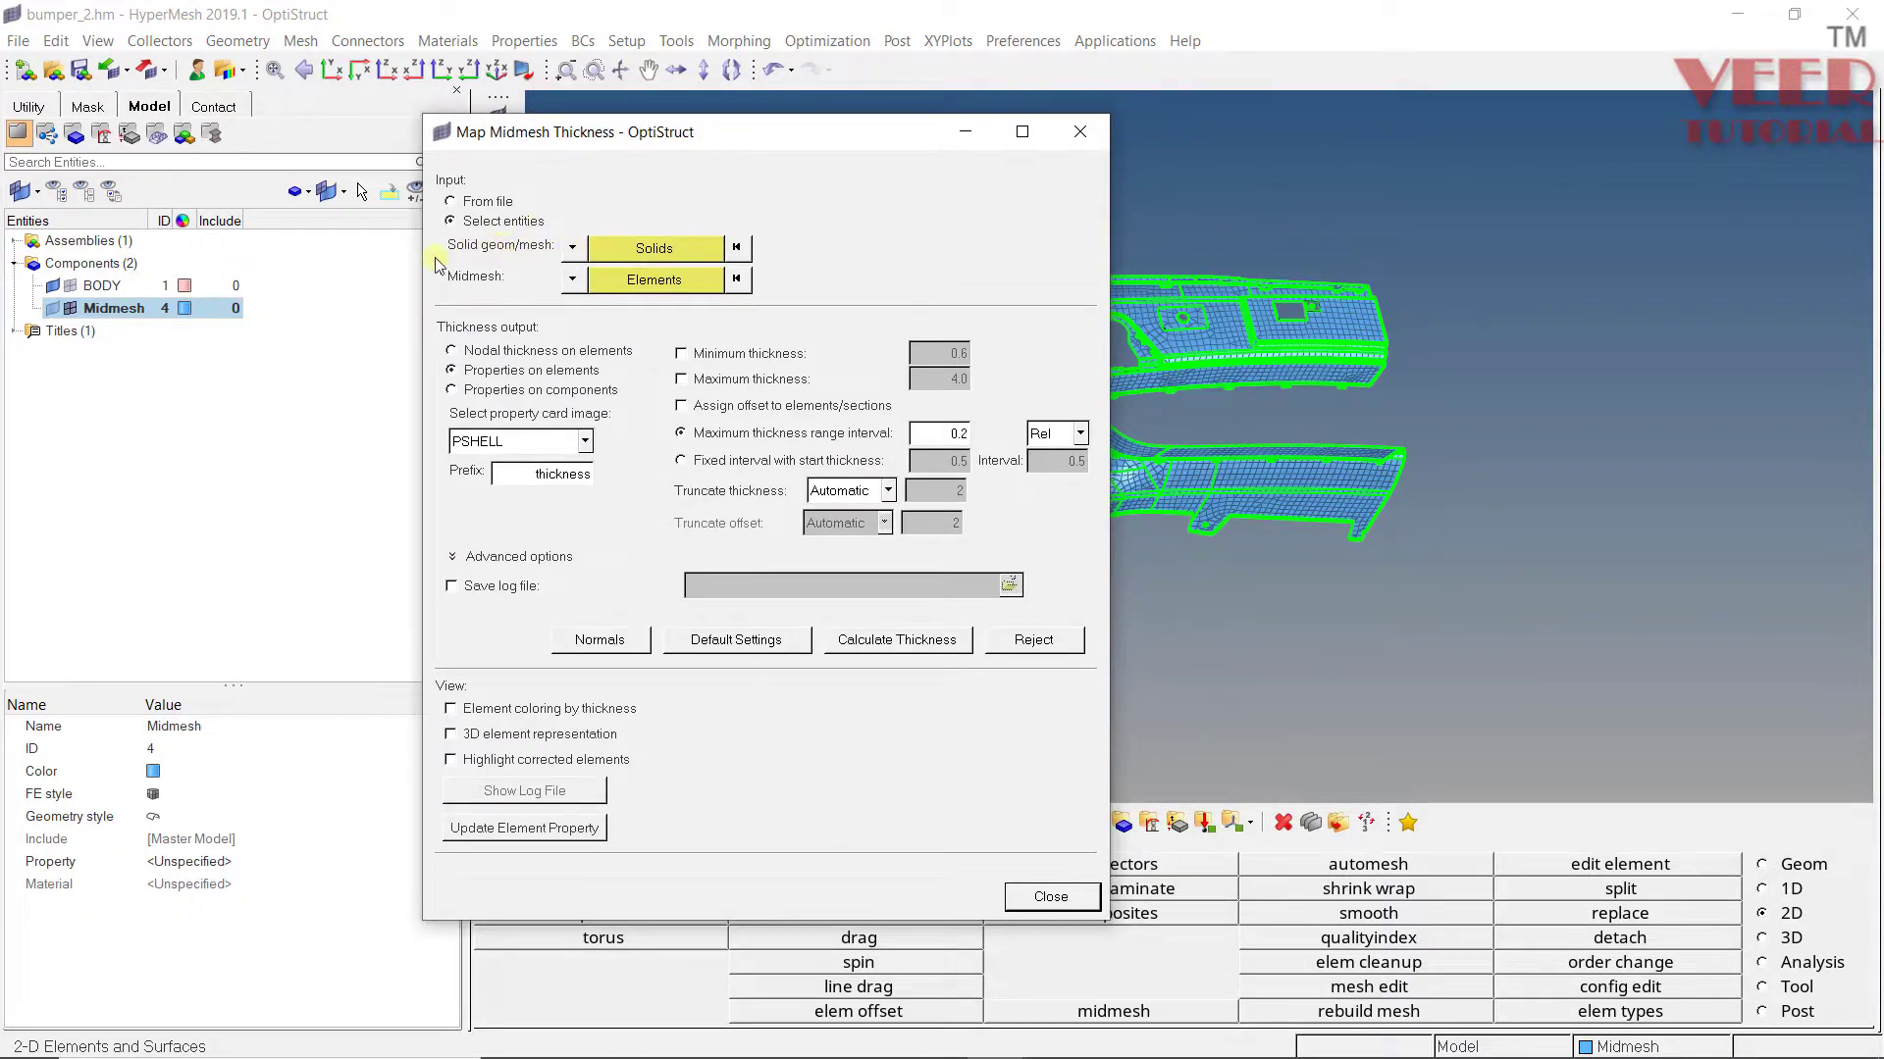
pyautogui.click(573, 249)
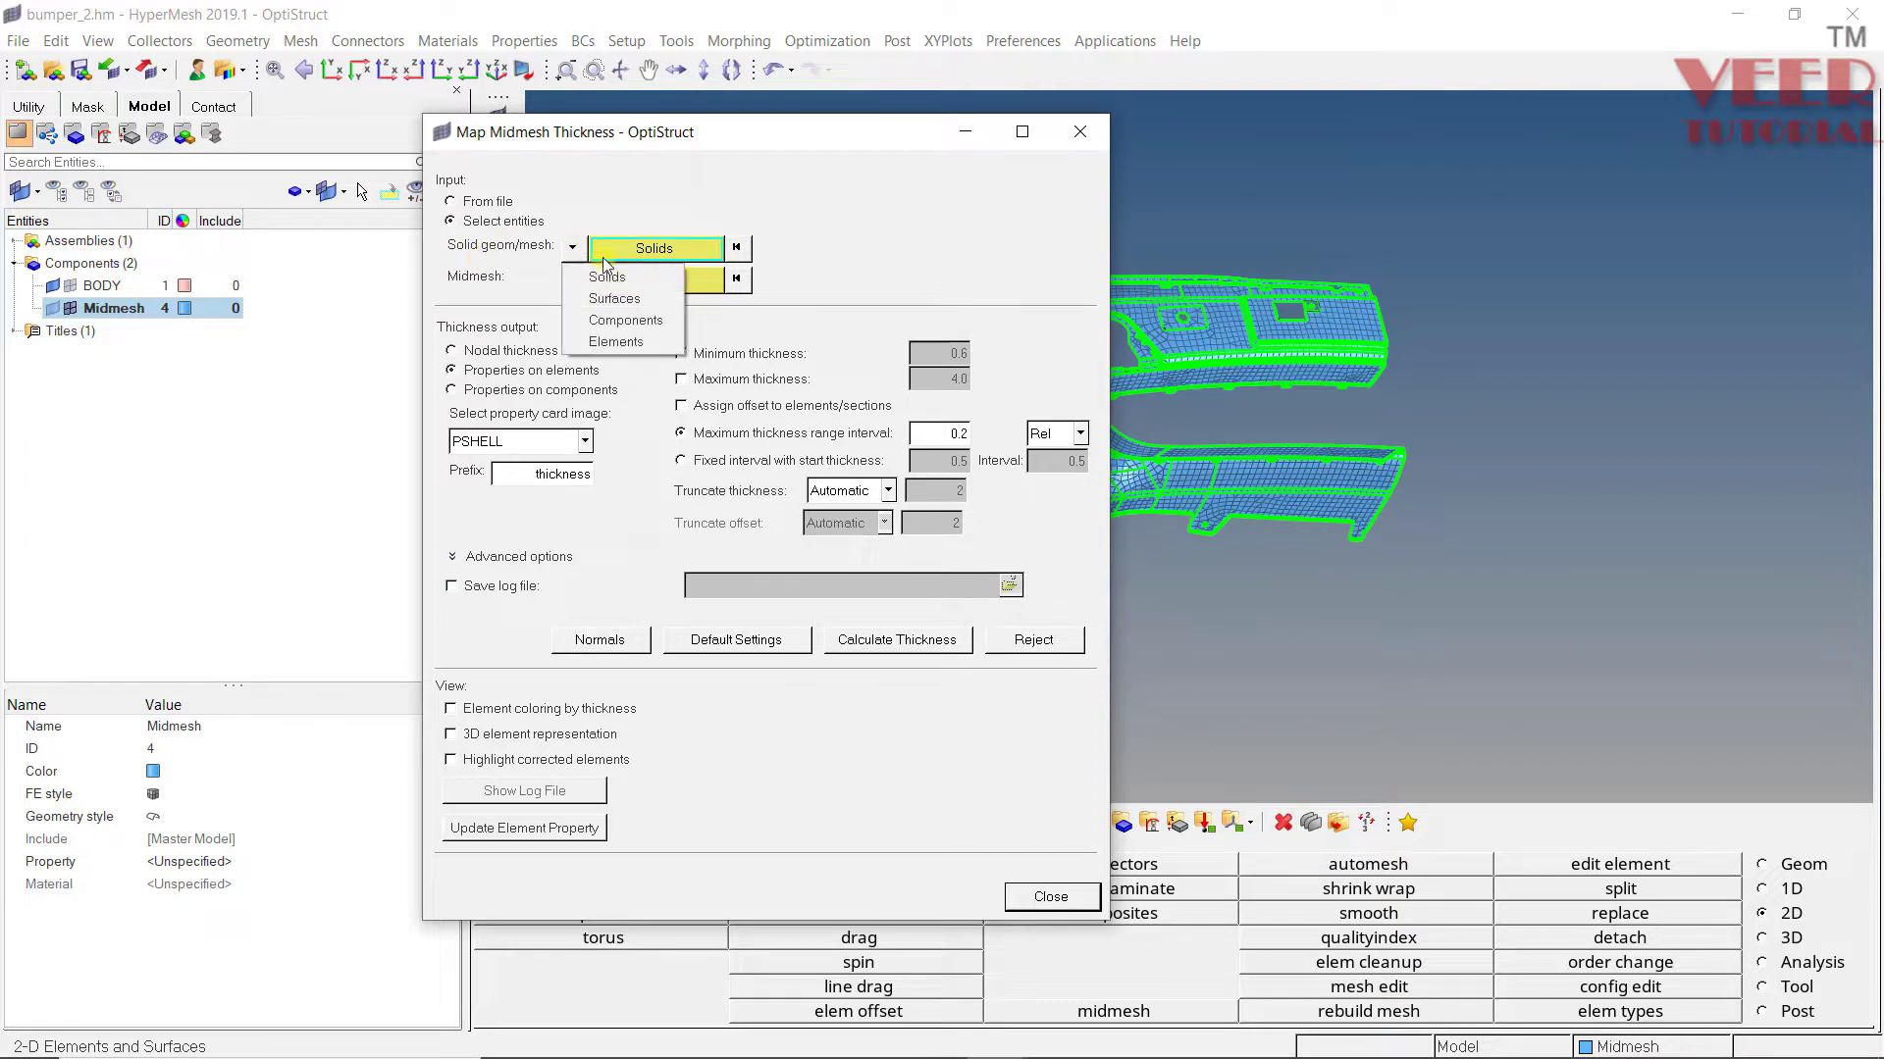
pyautogui.click(606, 277)
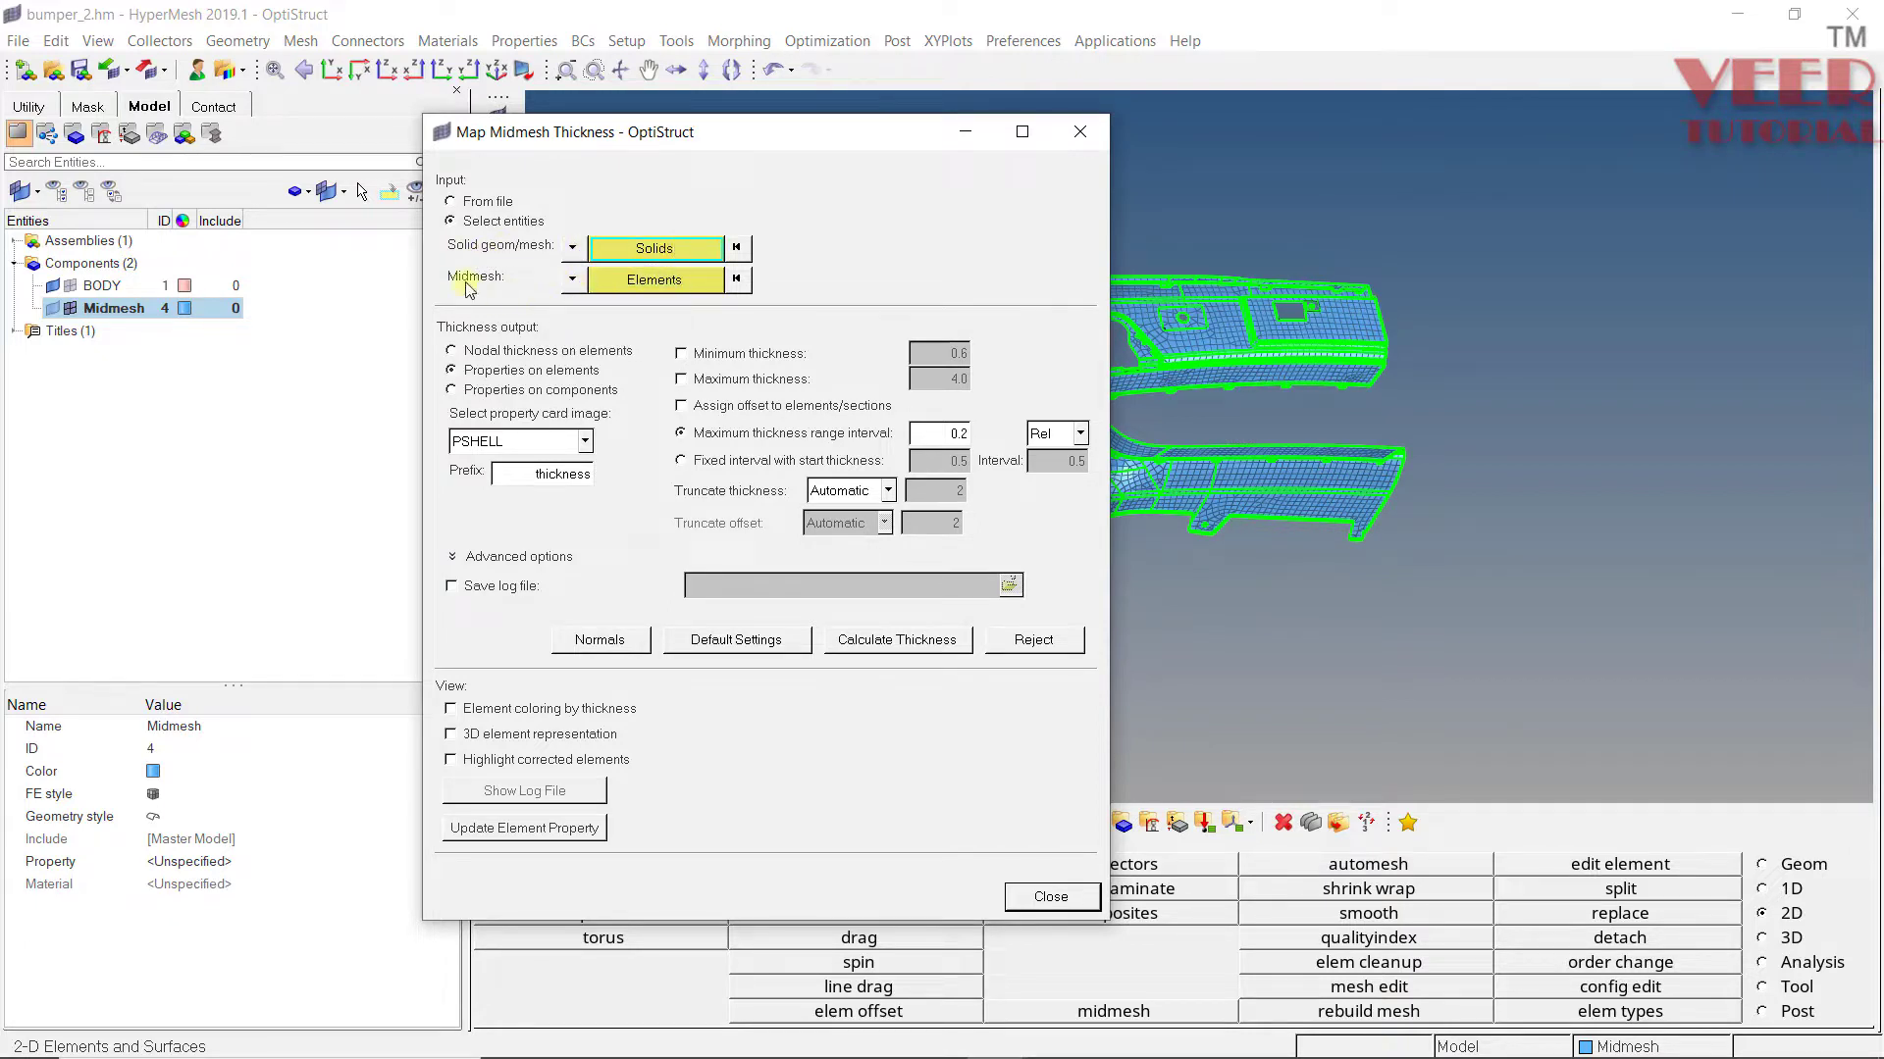
pyautogui.click(572, 278)
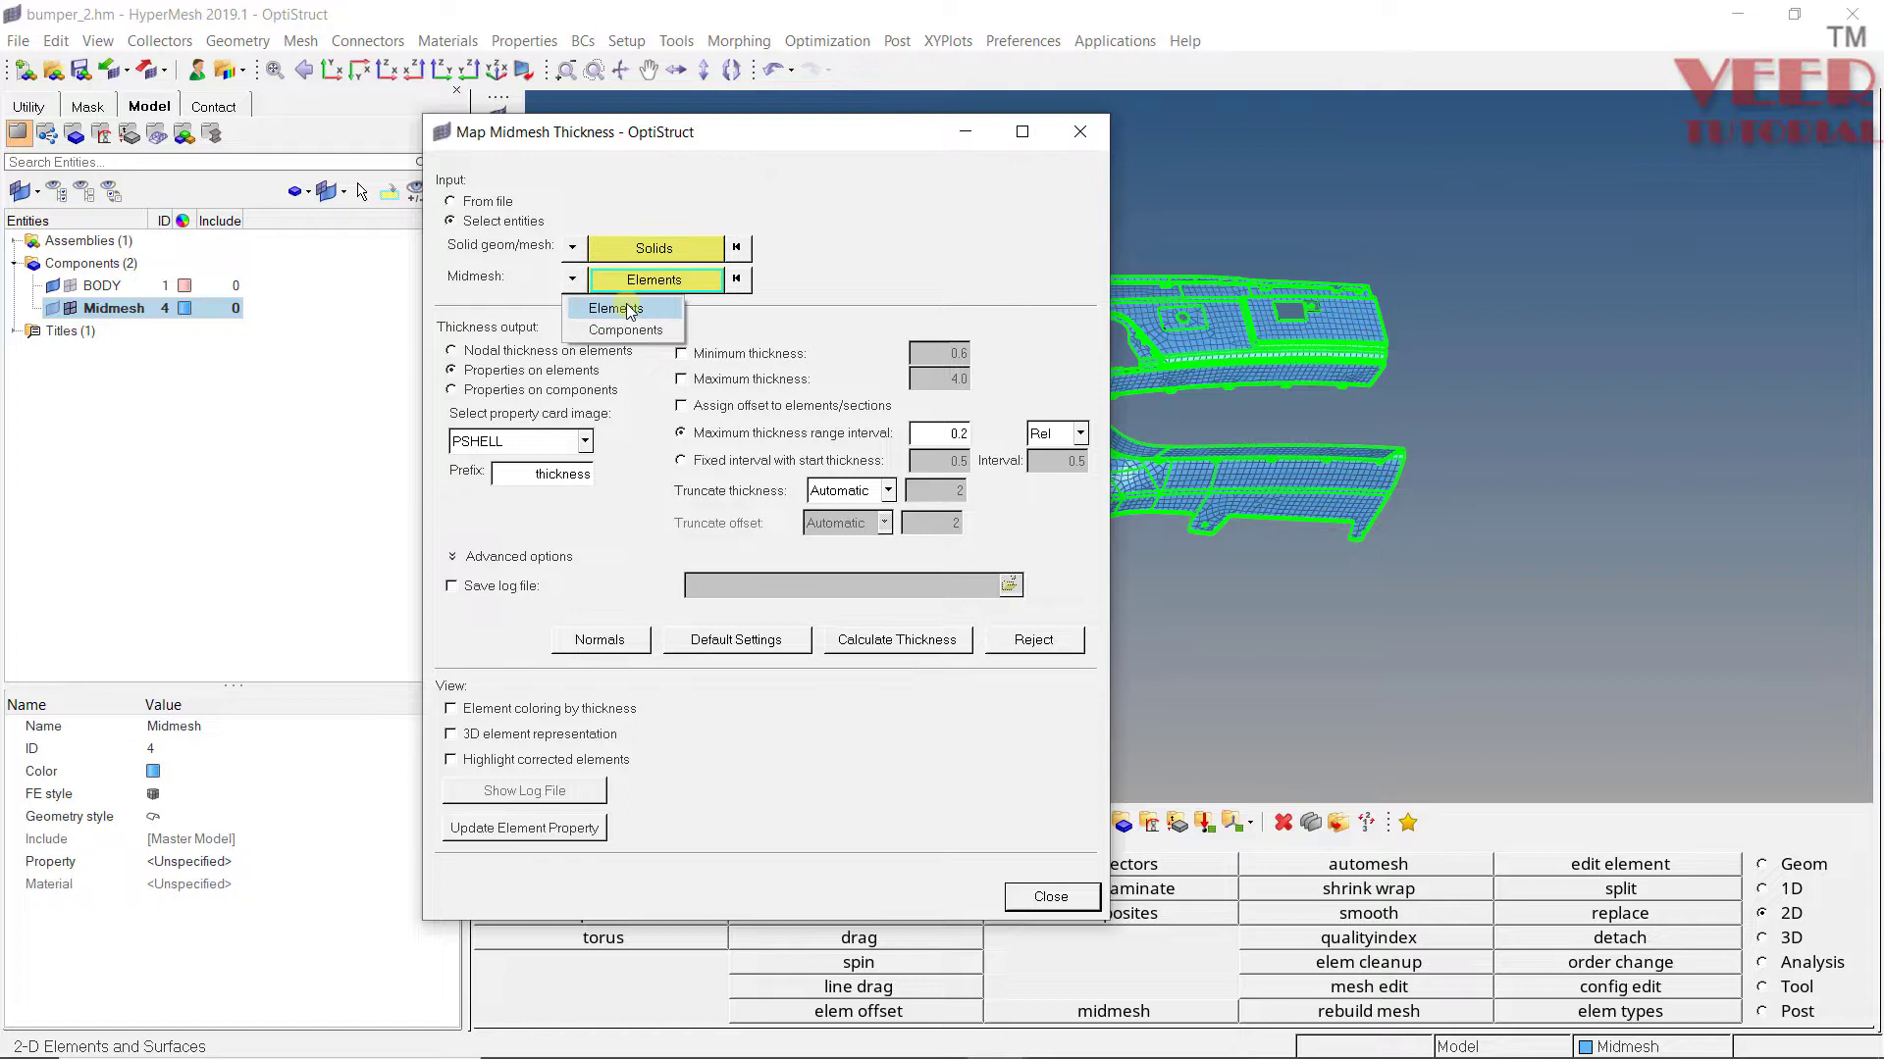
pyautogui.click(628, 310)
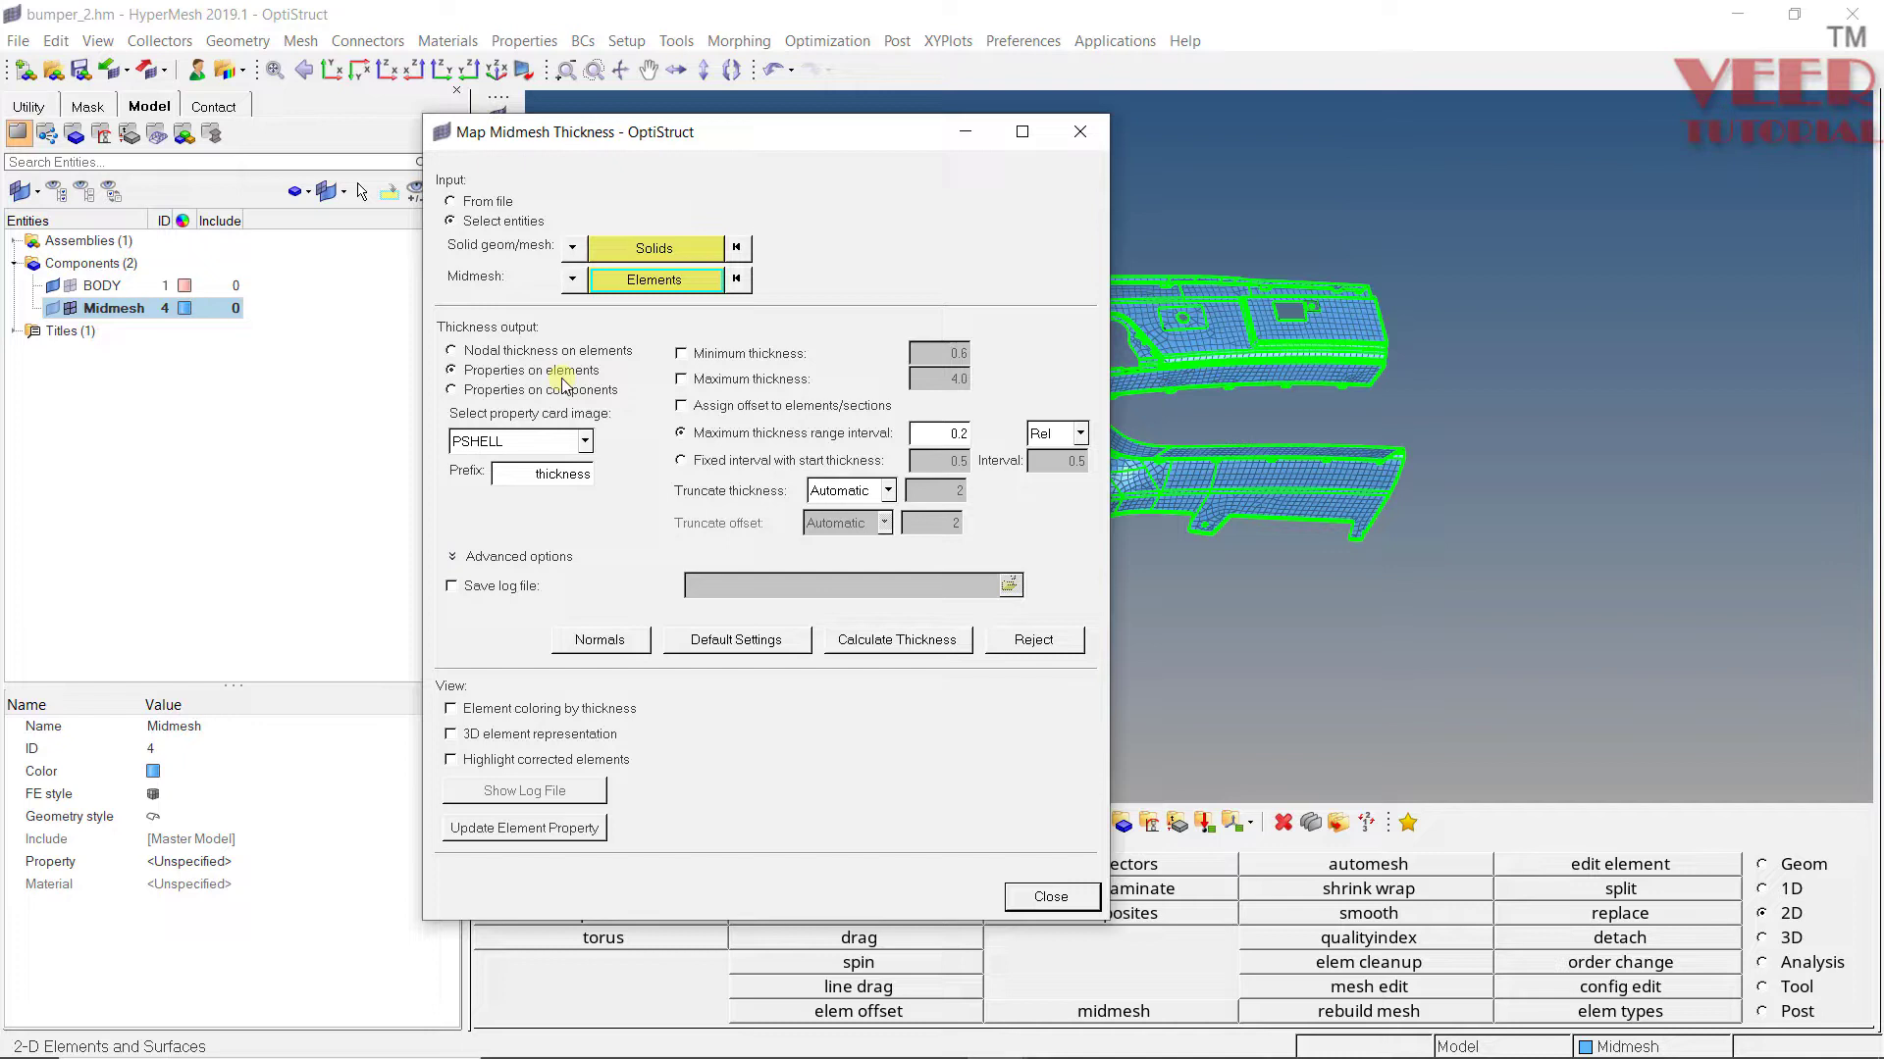
# Step: Output thickness as properties on components with the PSHELL card image, keeping the range interval relative and thickness truncation automatic
pyautogui.click(459, 392)
pyautogui.click(511, 441)
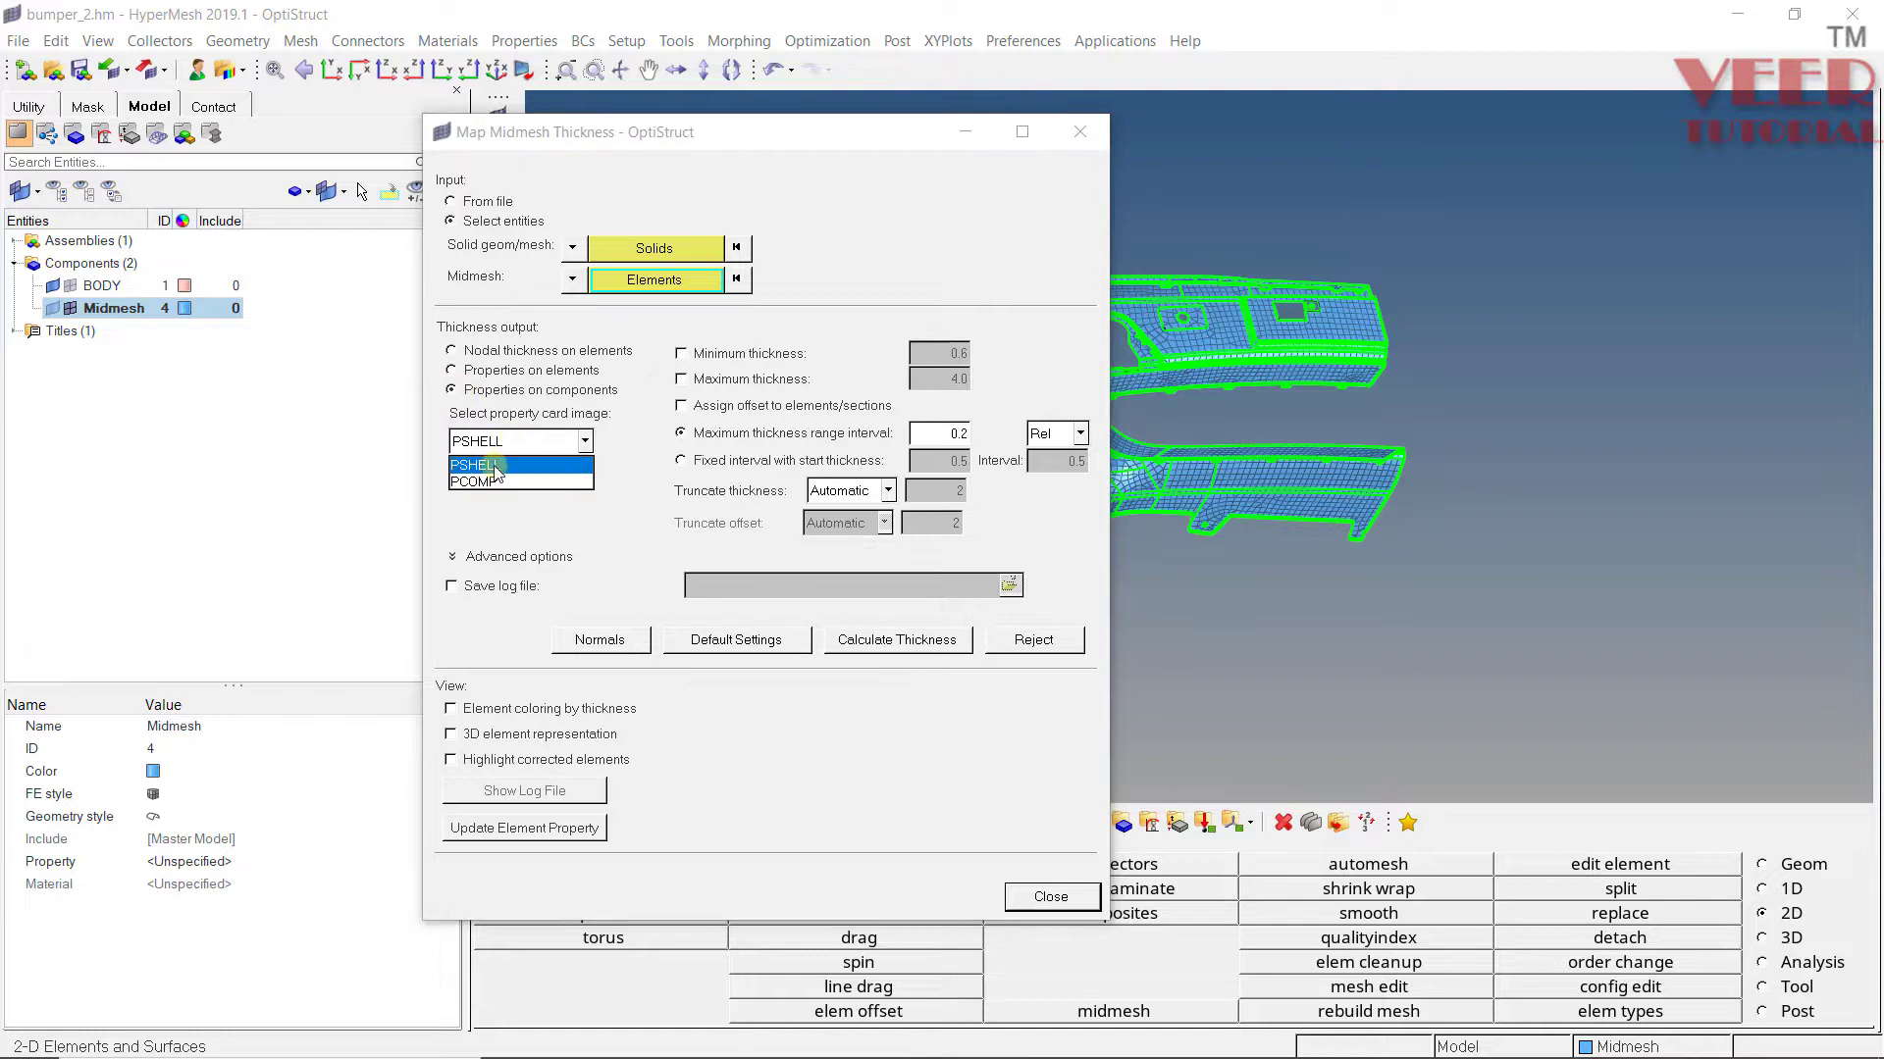
pyautogui.click(495, 469)
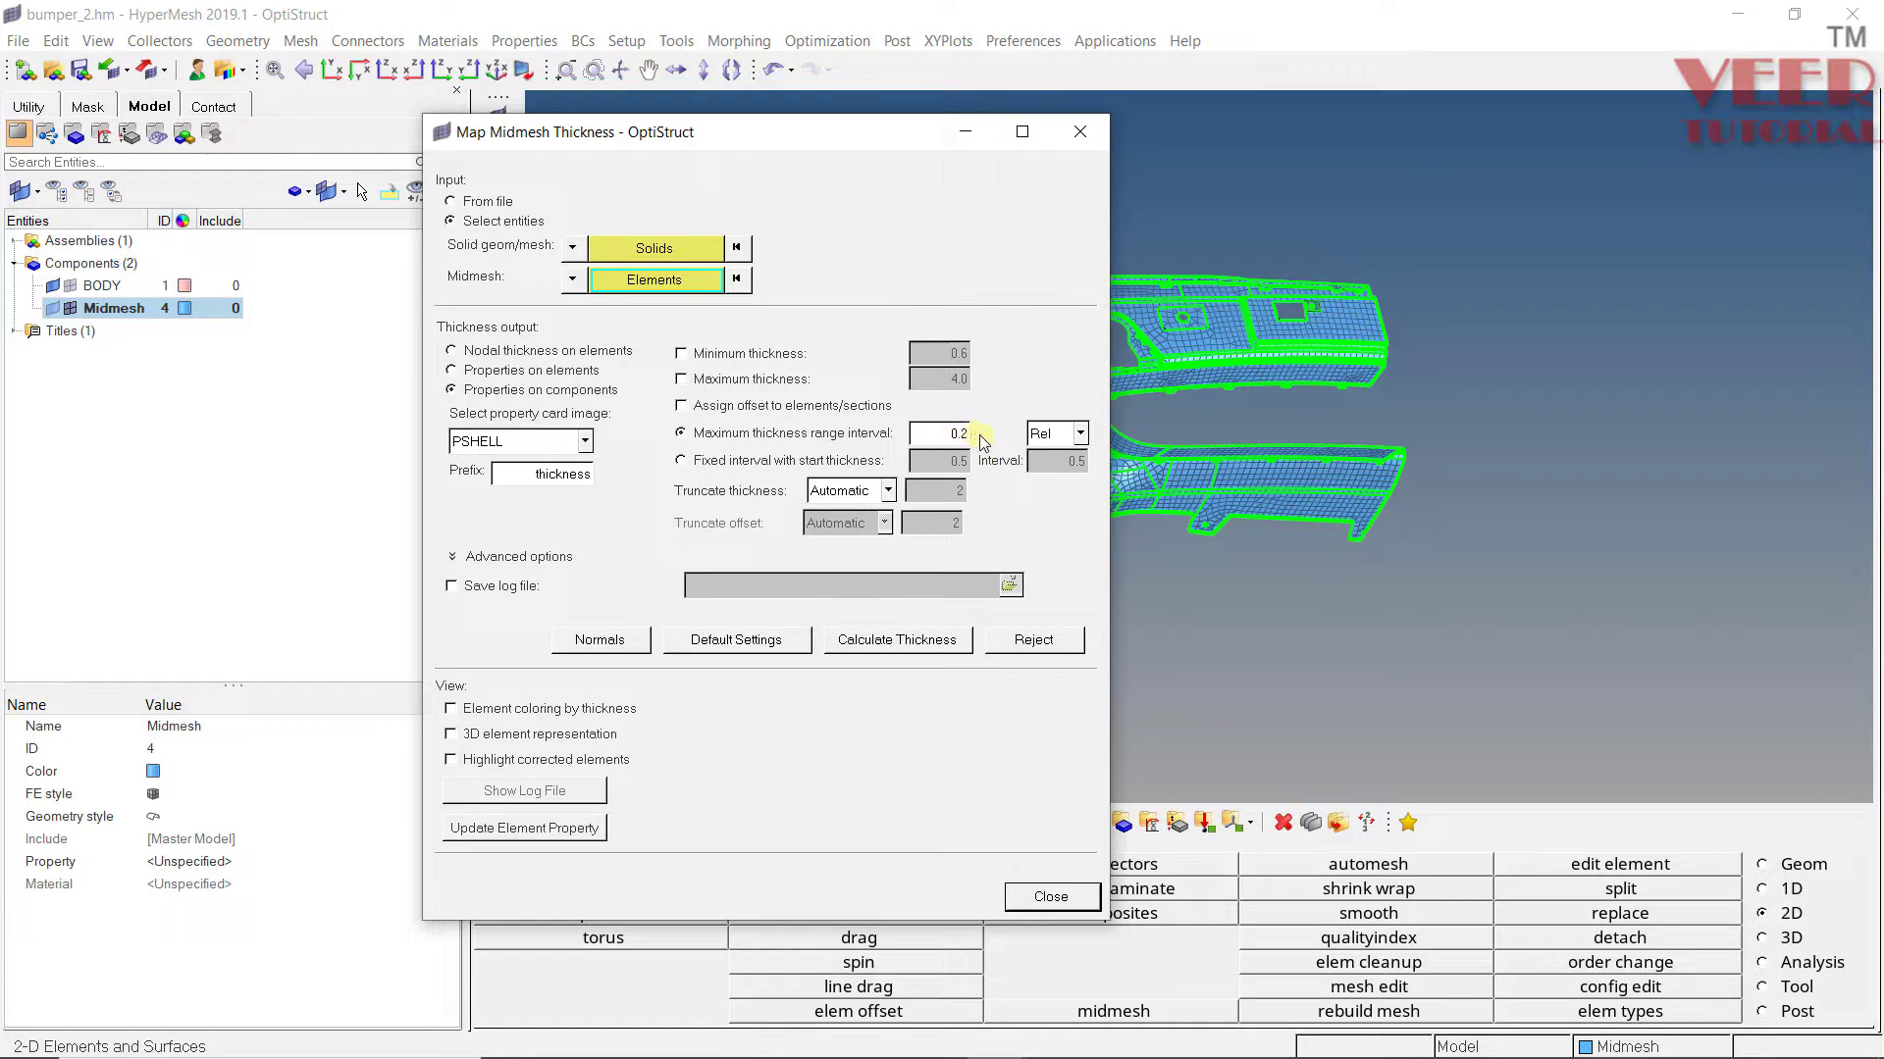
pyautogui.click(1079, 433)
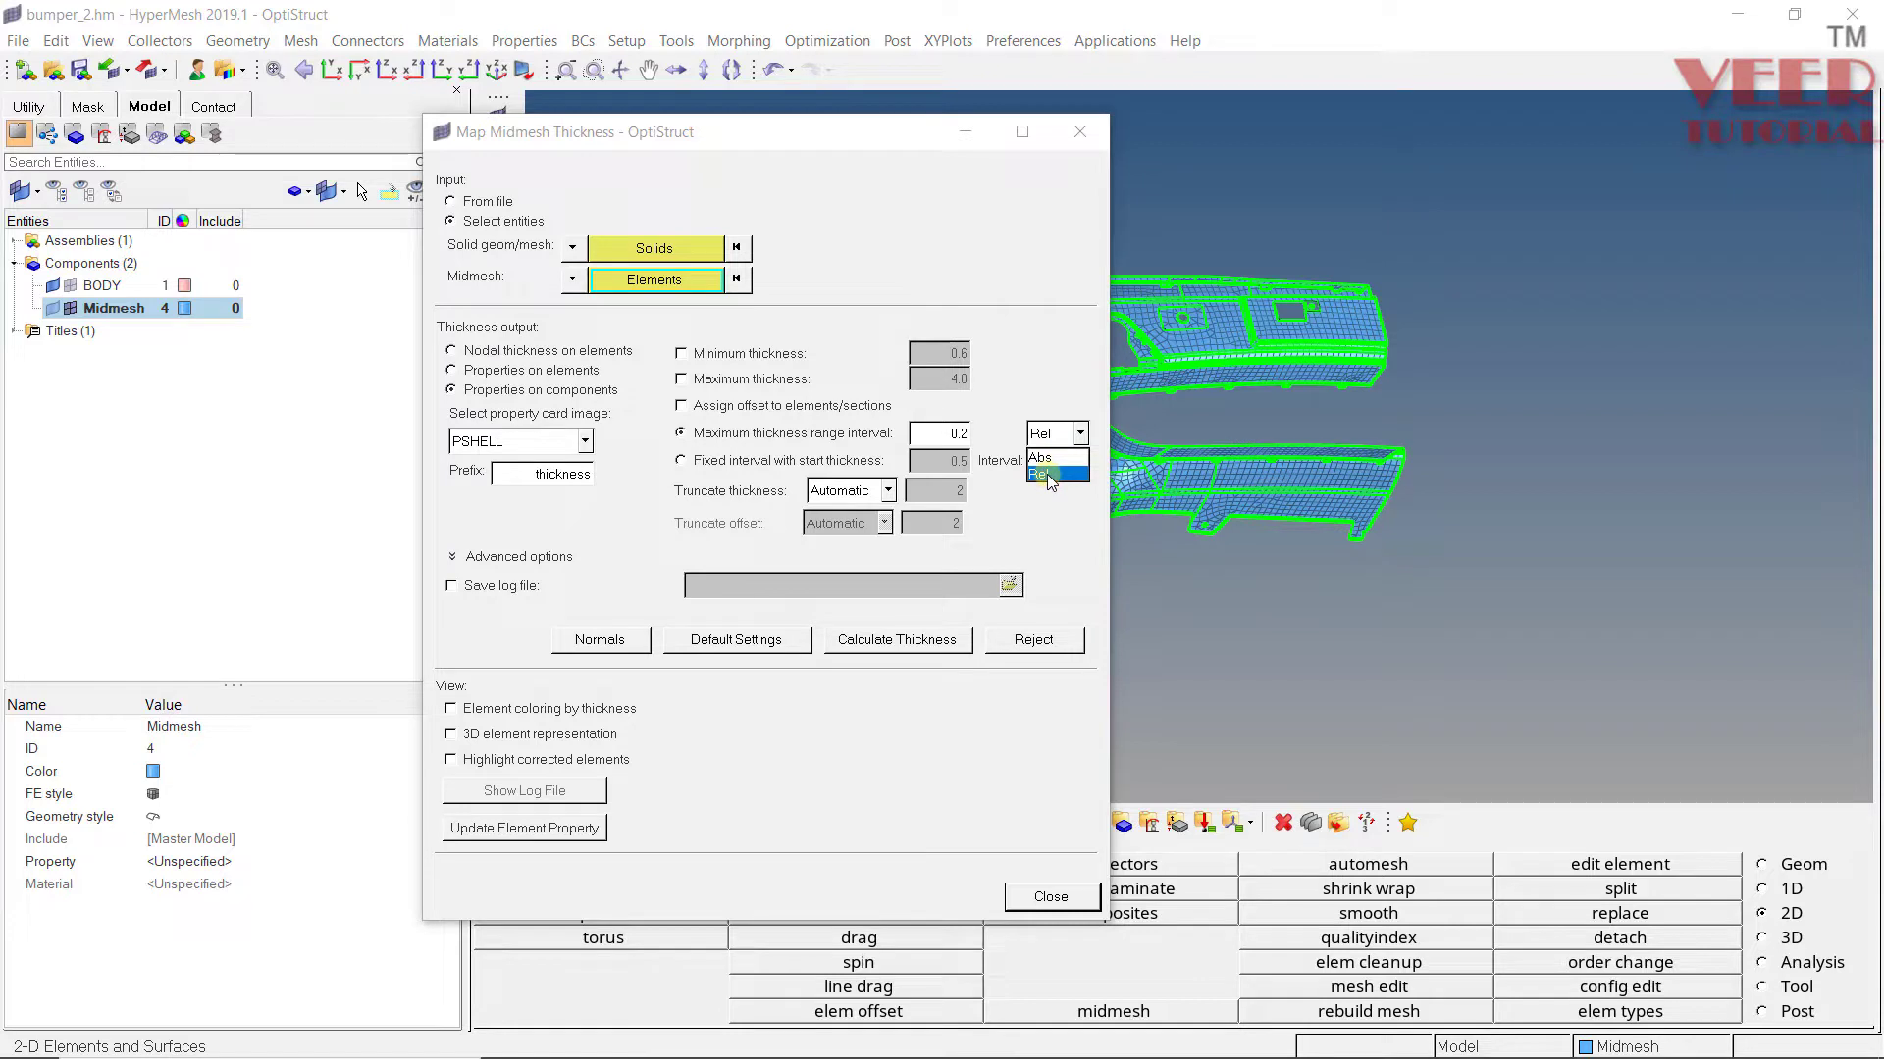
pyautogui.click(1046, 474)
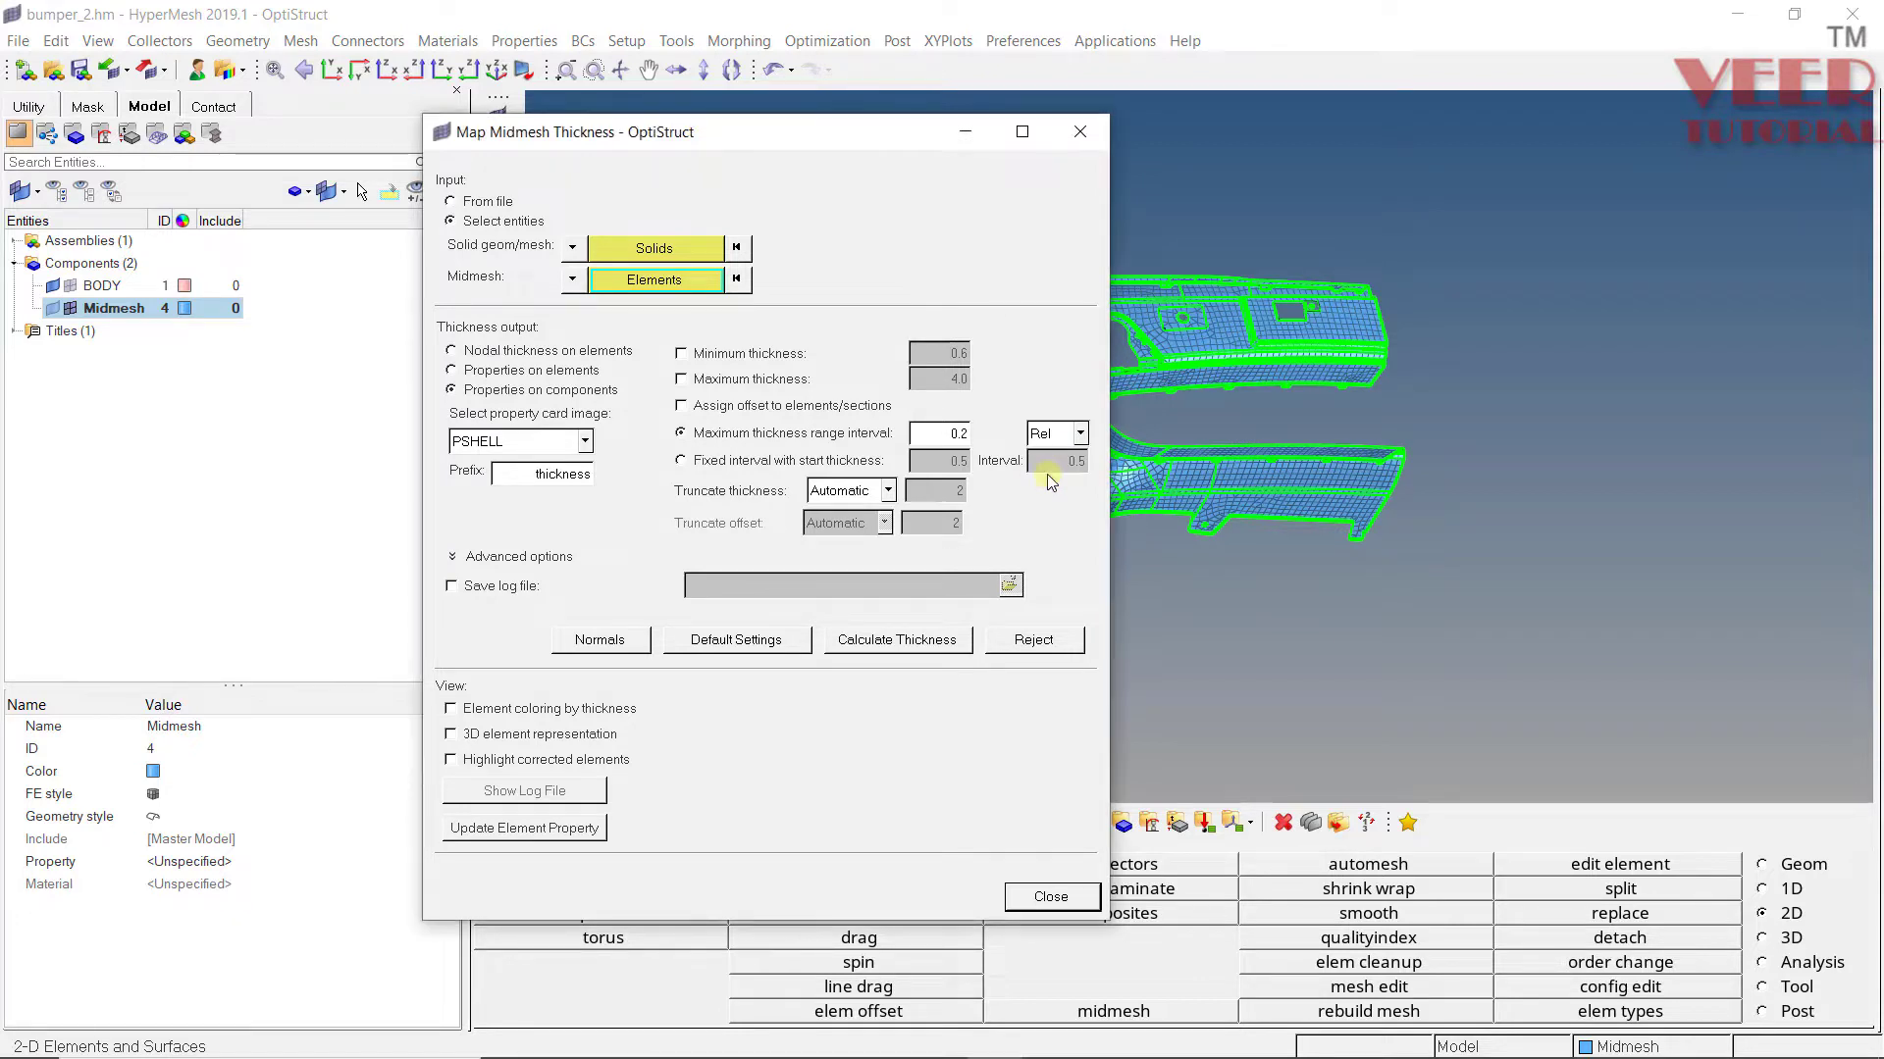
pyautogui.click(887, 491)
pyautogui.click(859, 496)
# Step: Select all displayed solids as the solid geometry for the thickness mapping
pyautogui.click(675, 252)
pyautogui.click(673, 250)
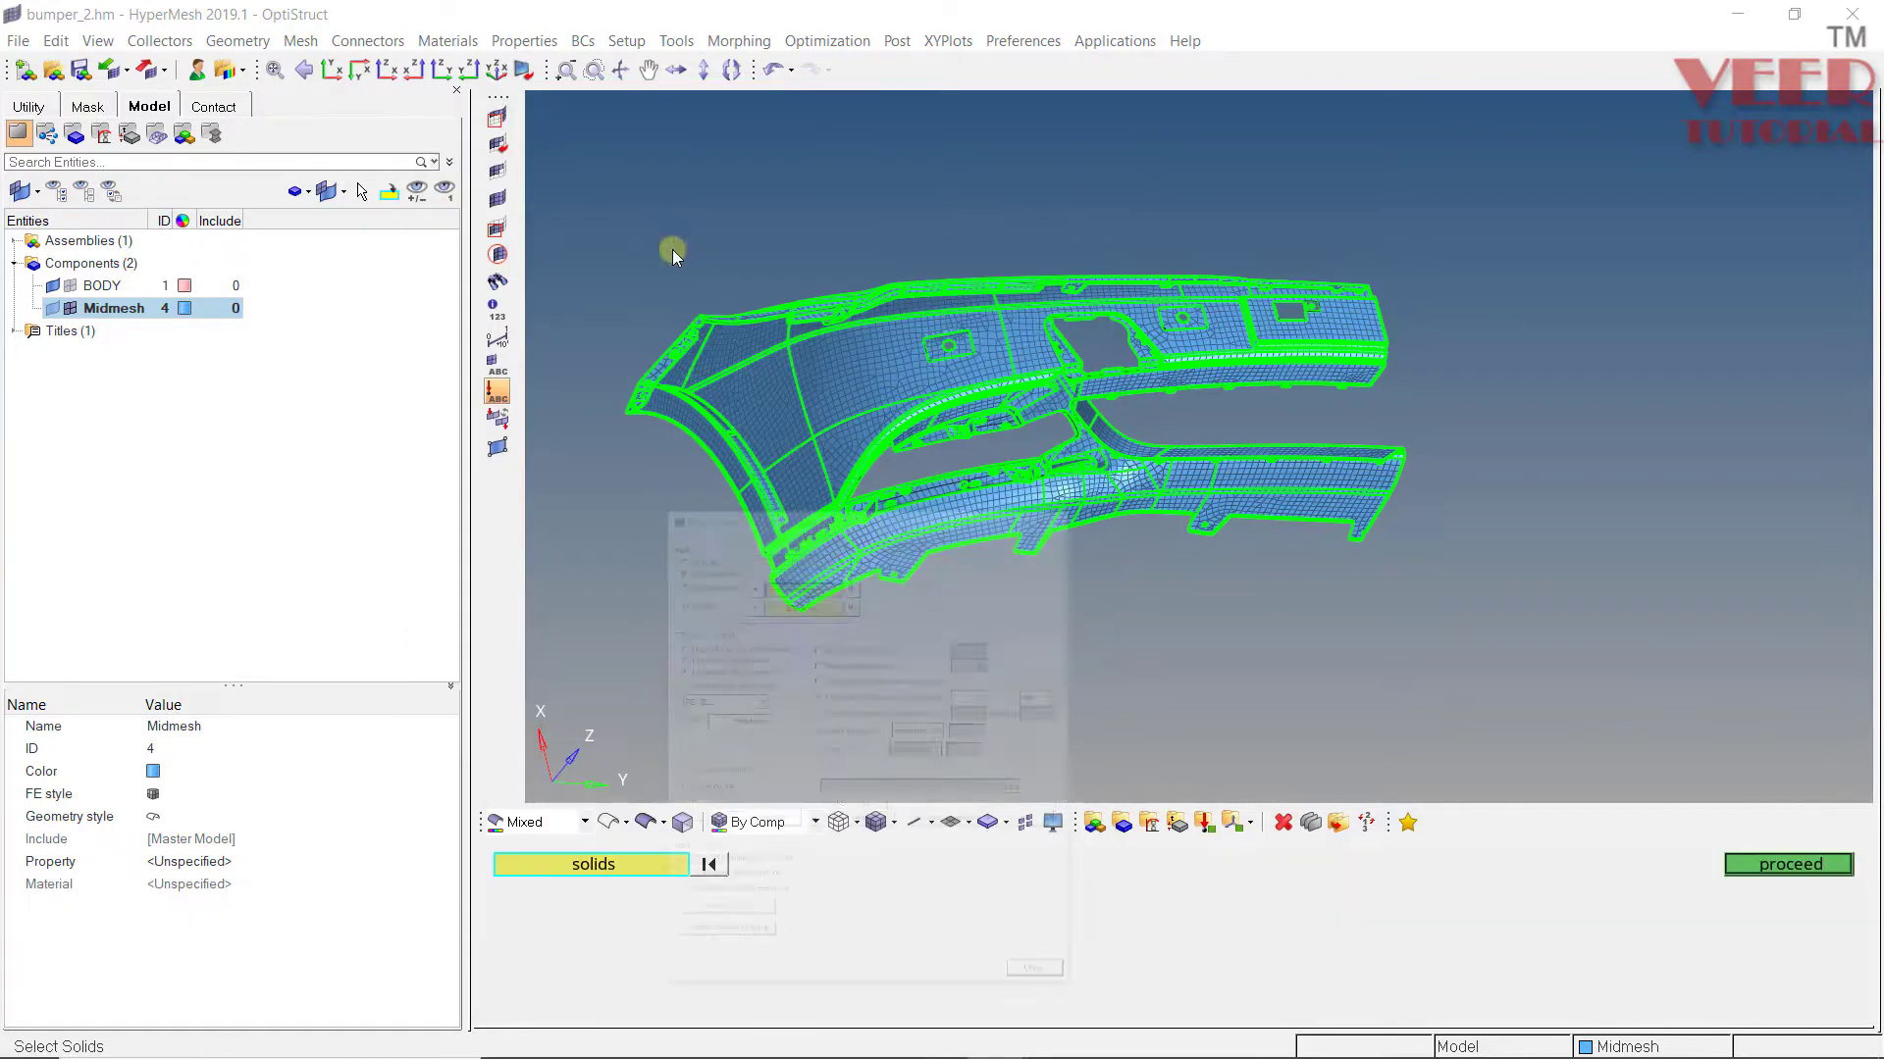
pyautogui.click(667, 865)
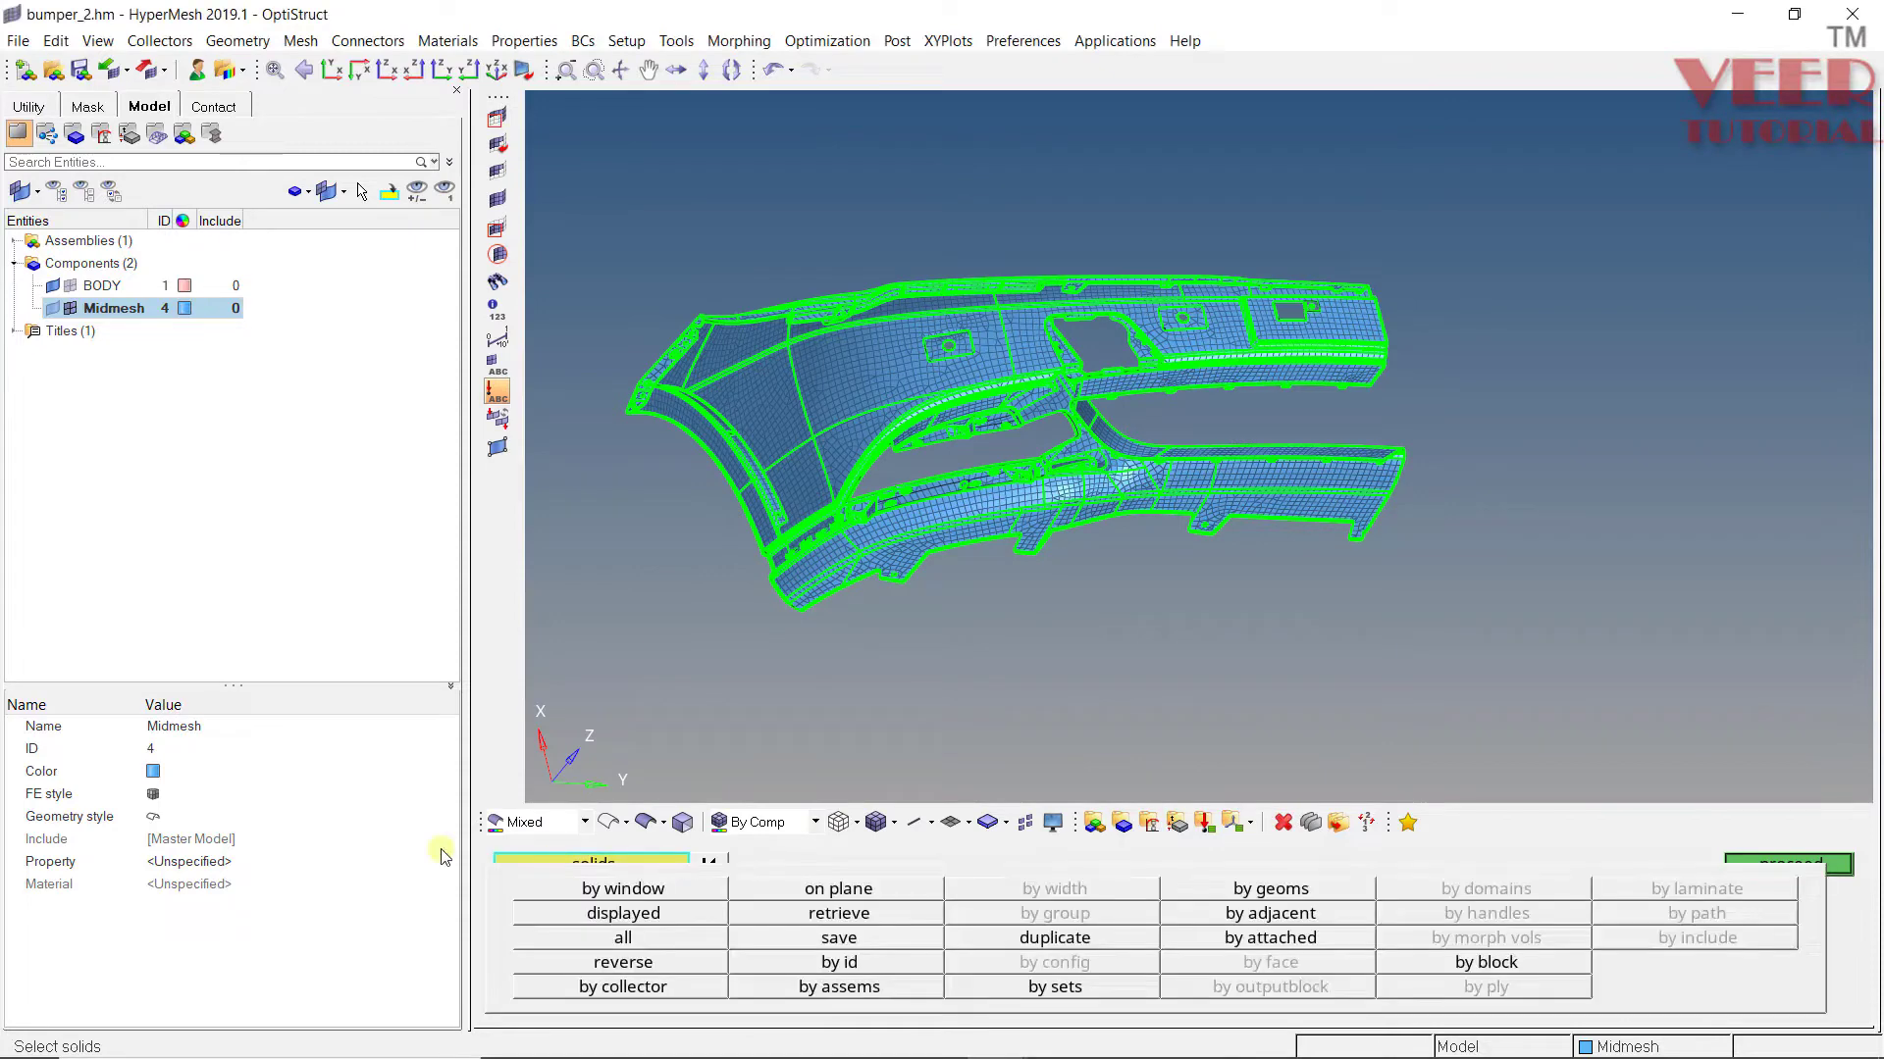
pyautogui.click(638, 913)
pyautogui.click(1803, 867)
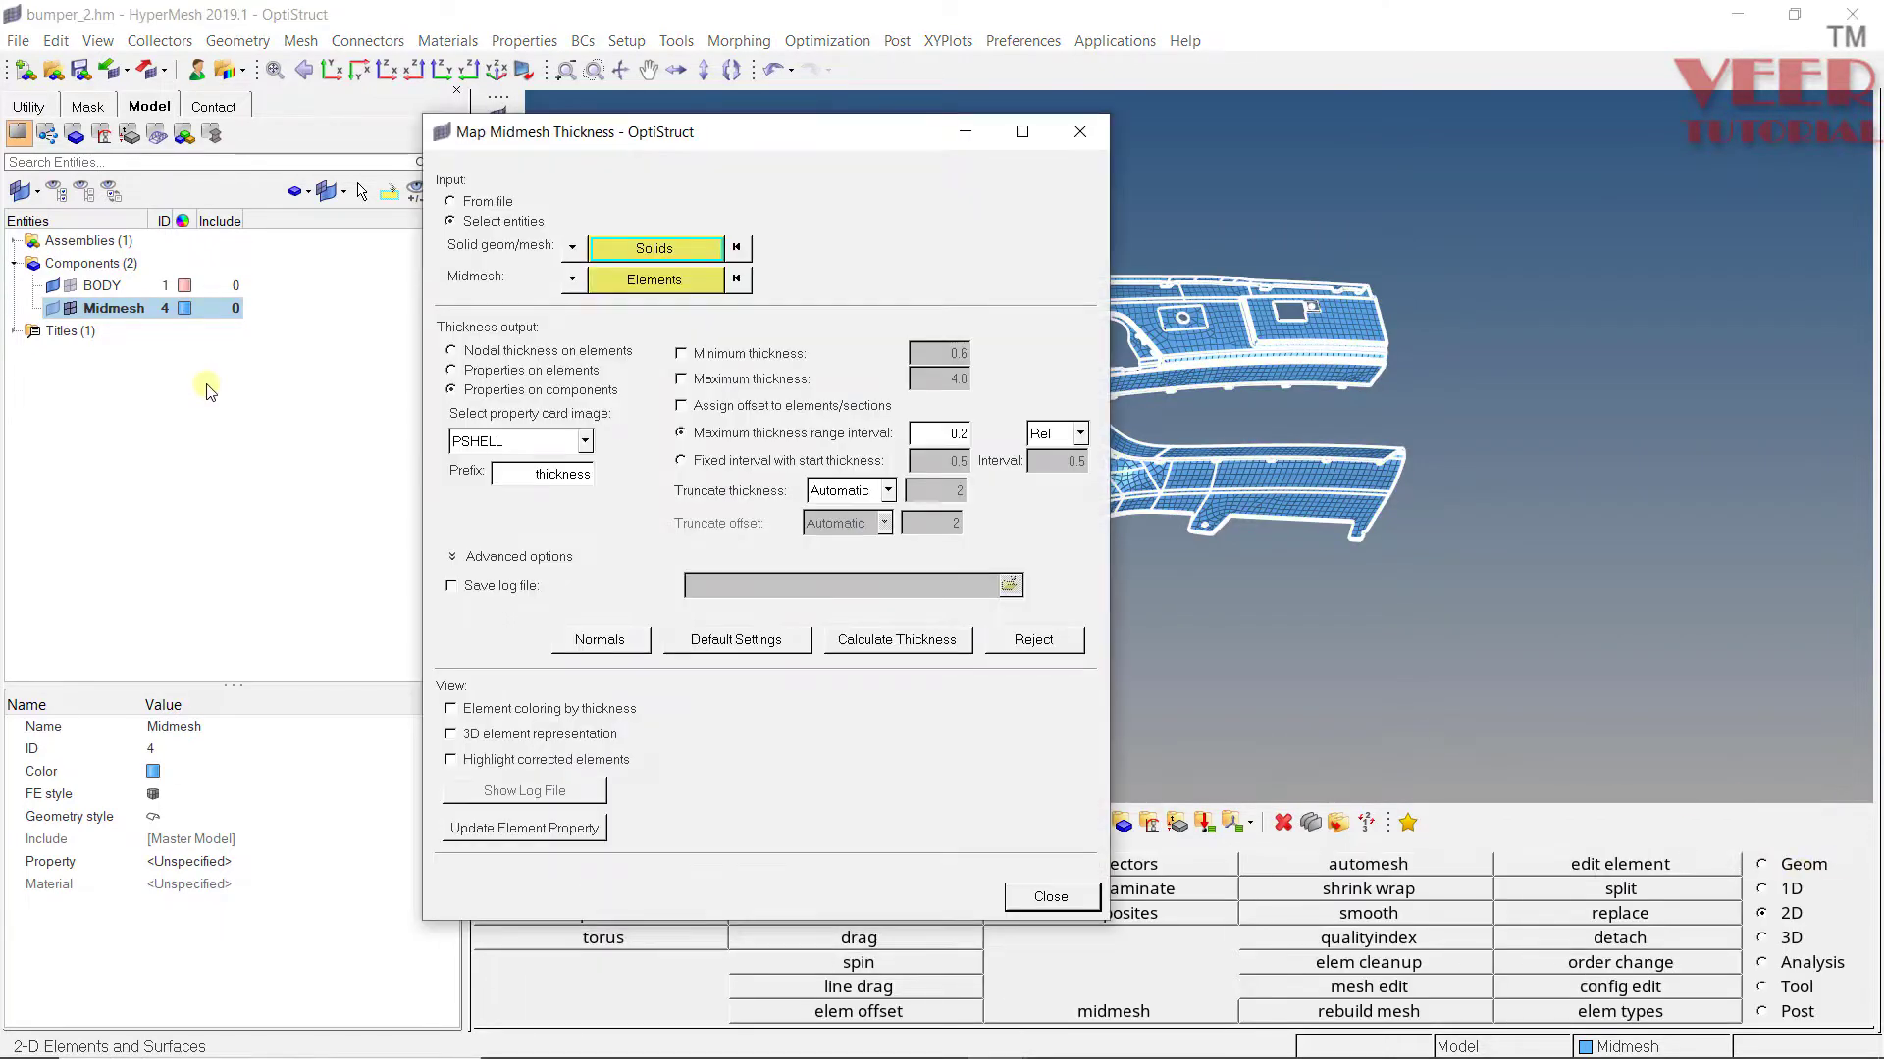
# Step: Select all displayed elements as the midmesh, calculate the thickness and close the thickness mapping dialog
pyautogui.click(686, 285)
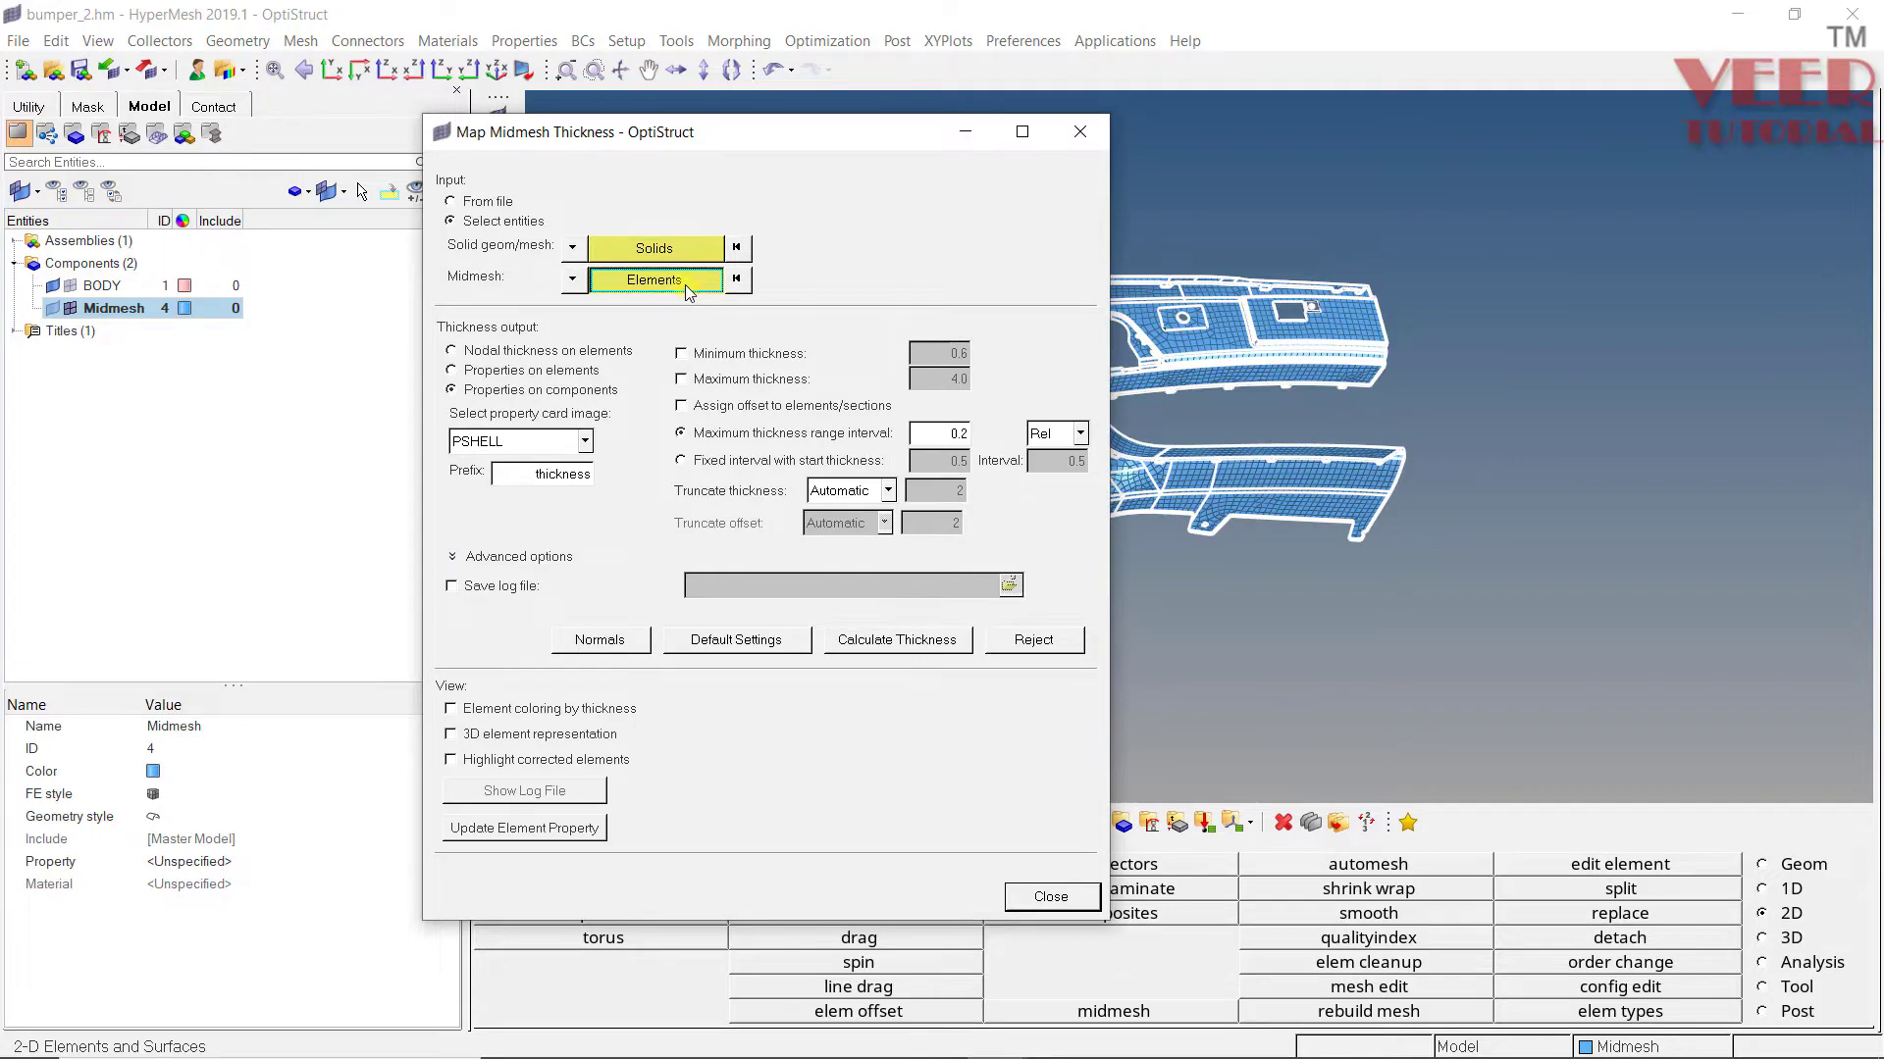
pyautogui.click(713, 868)
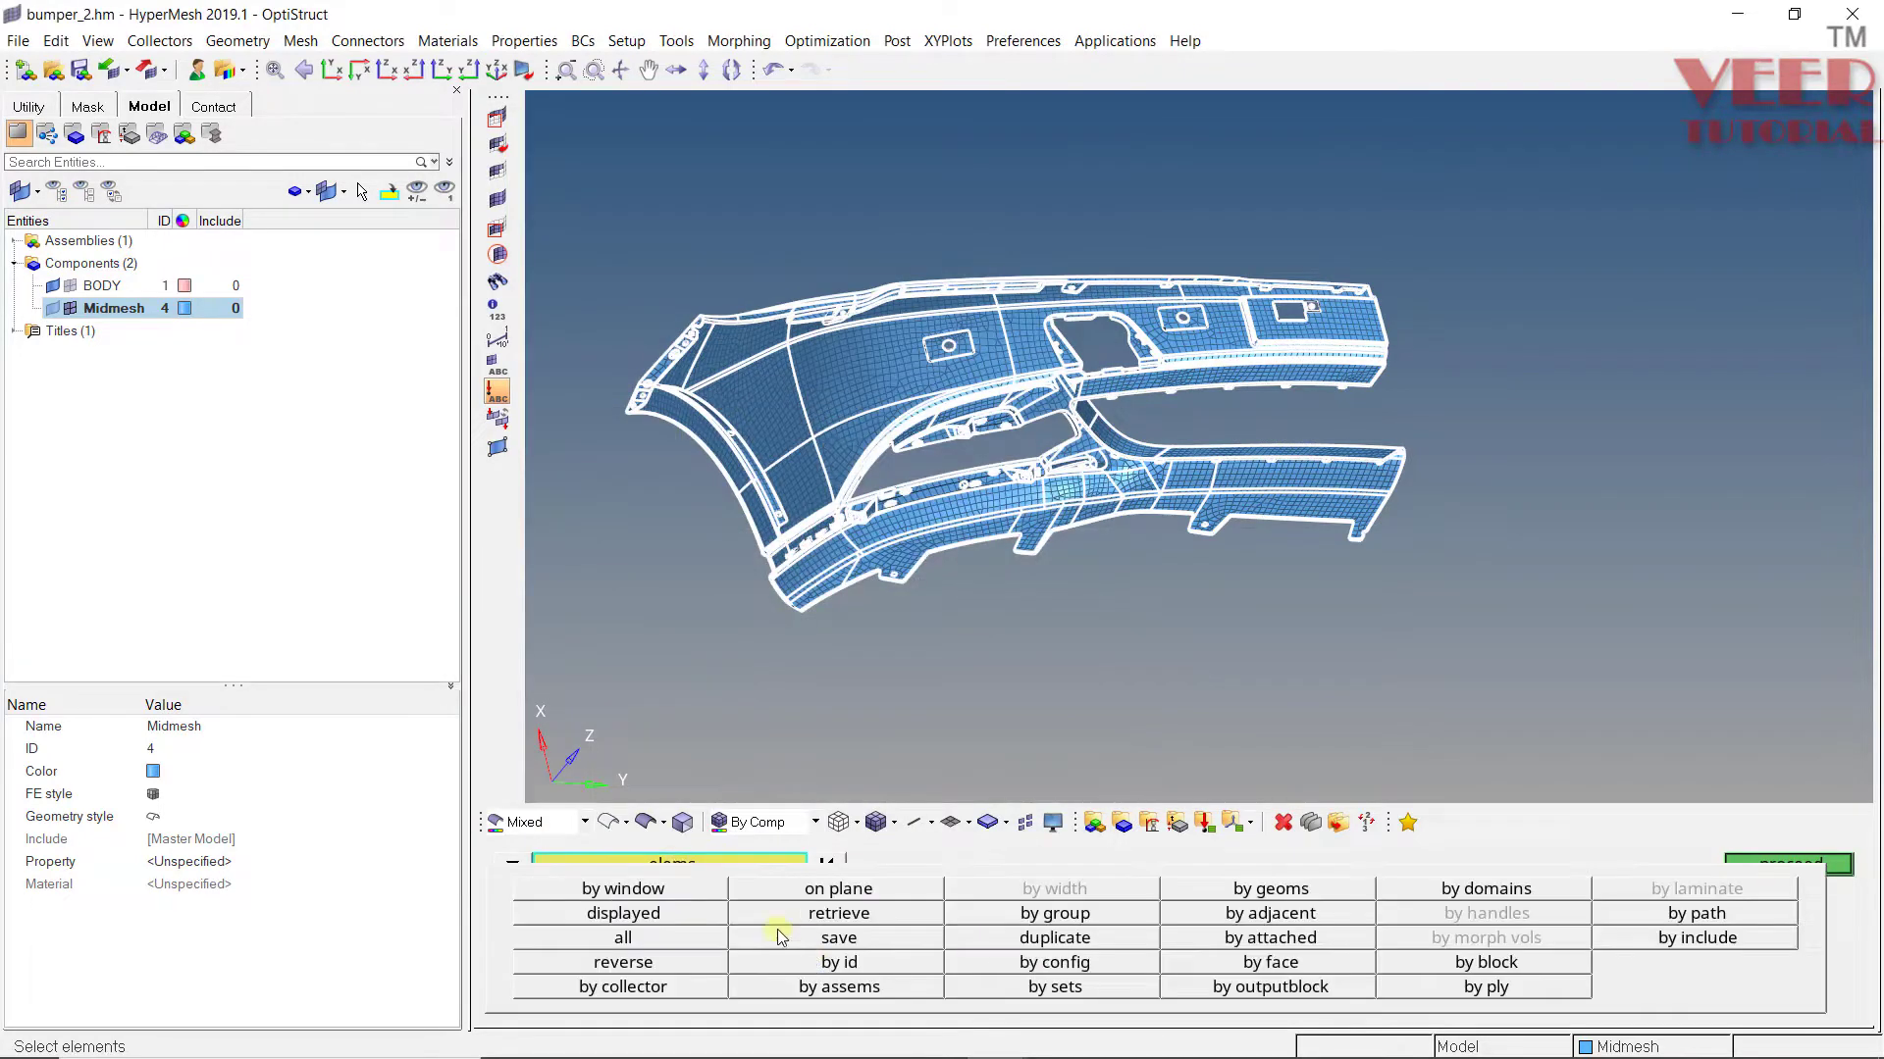
pyautogui.click(702, 915)
pyautogui.click(1792, 868)
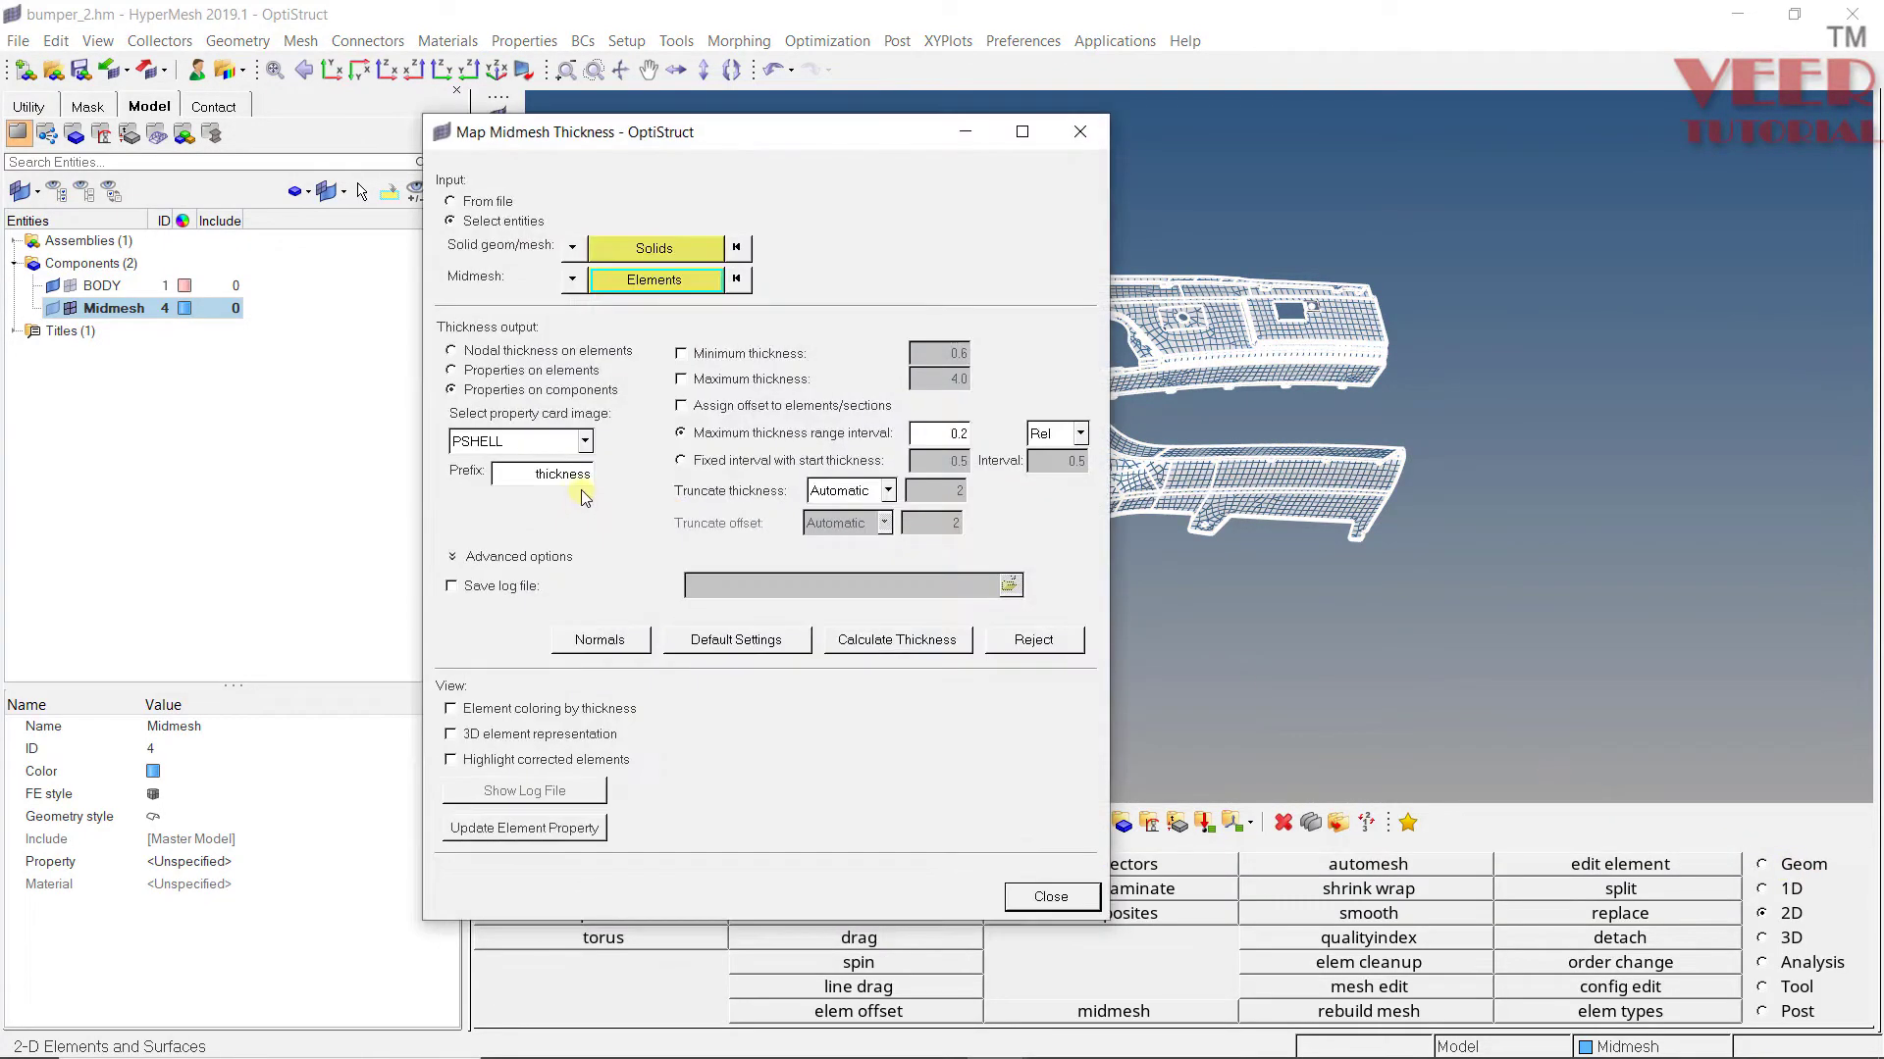
pyautogui.click(894, 646)
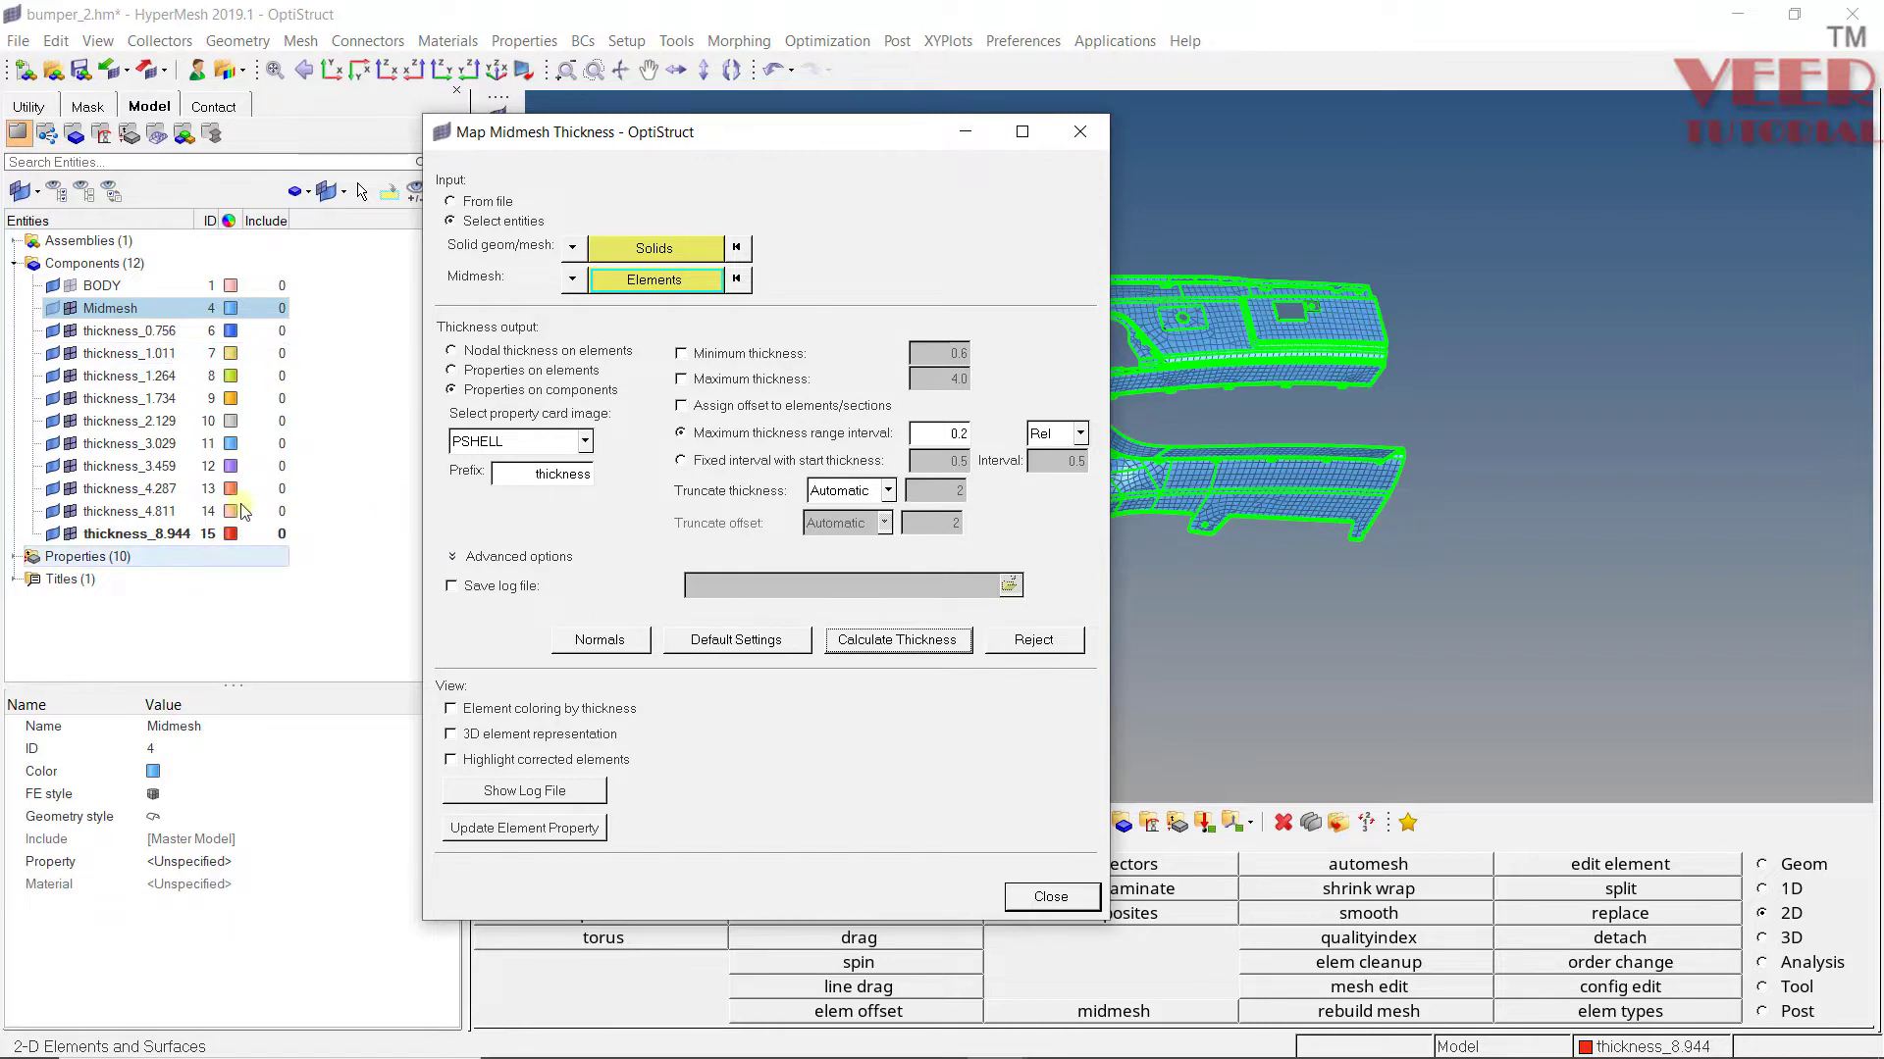
pyautogui.click(1040, 897)
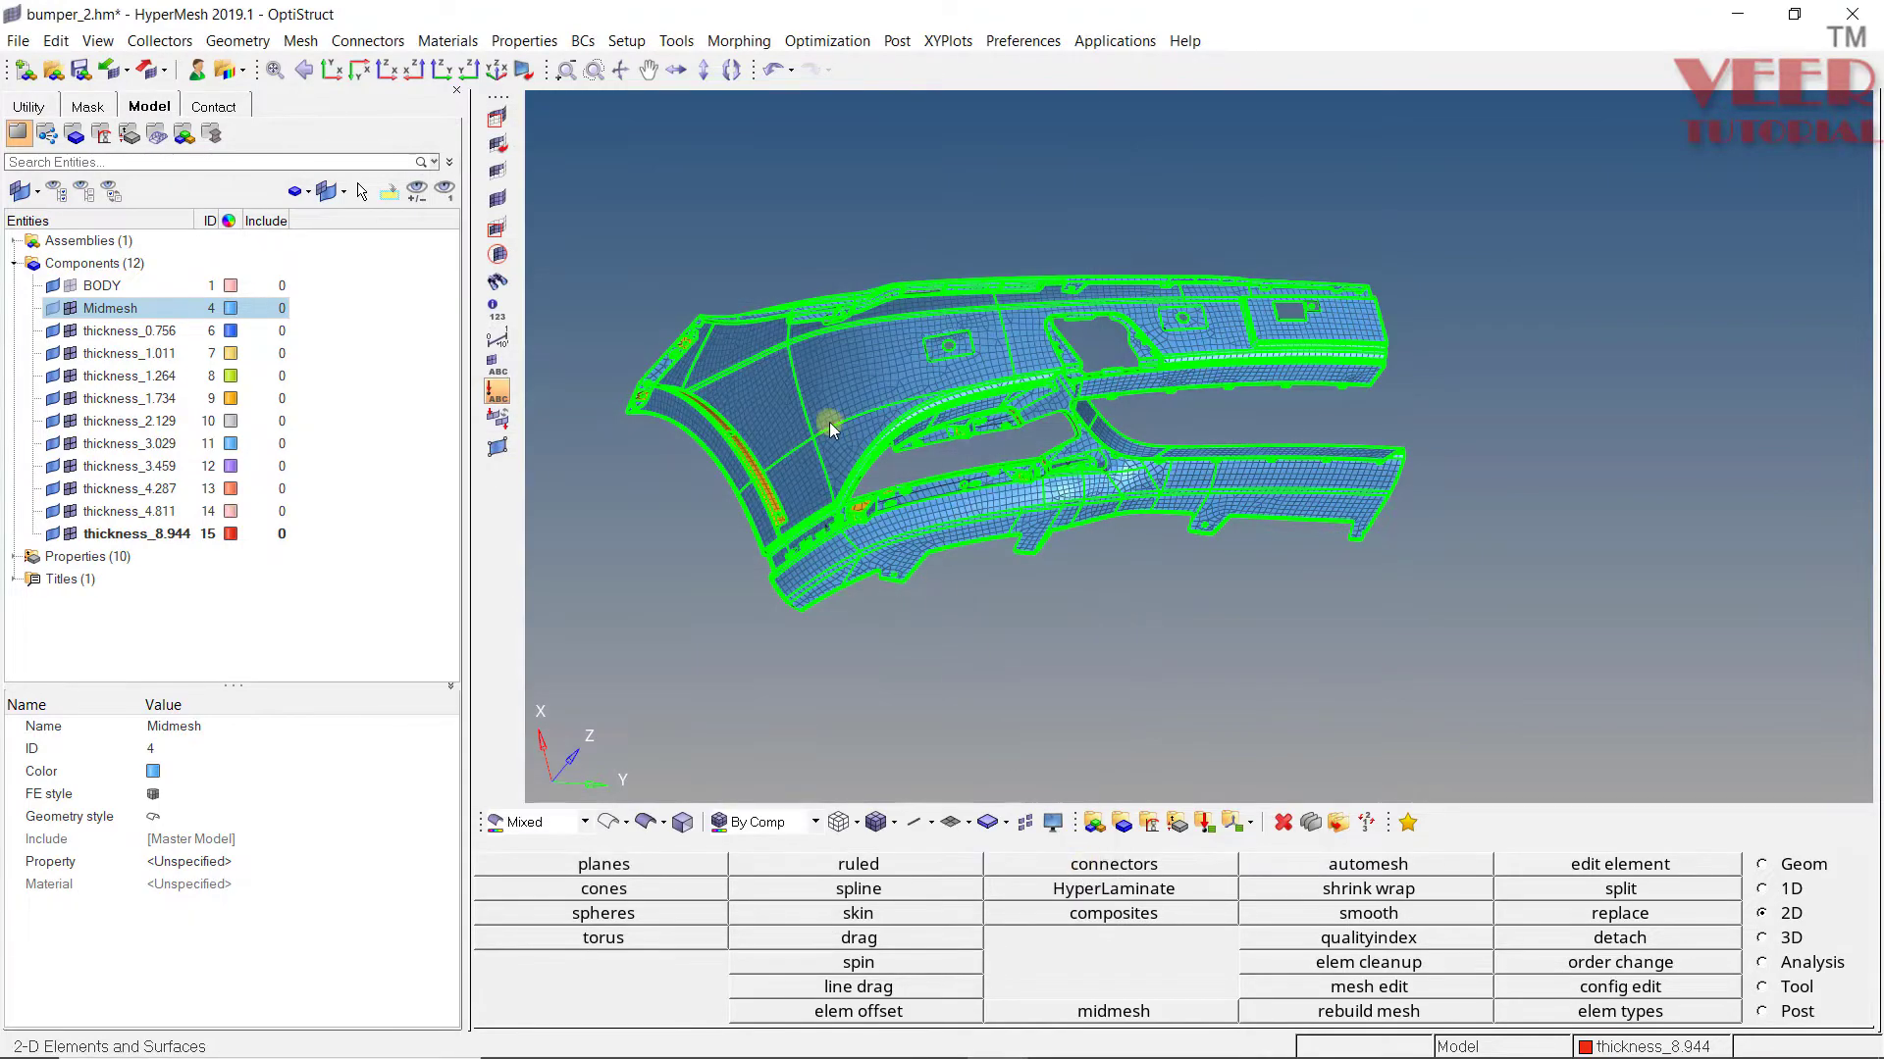
# Step: Colour the bumper mesh elements by thickness instead of by component
pyautogui.moveTo(908, 403)
pyautogui.keyDown('ctrl'); pyautogui.mouseDown()
pyautogui.moveTo(845, 265)
pyautogui.moveTo(888, 414)
pyautogui.mouseUp(); pyautogui.keyUp('ctrl')
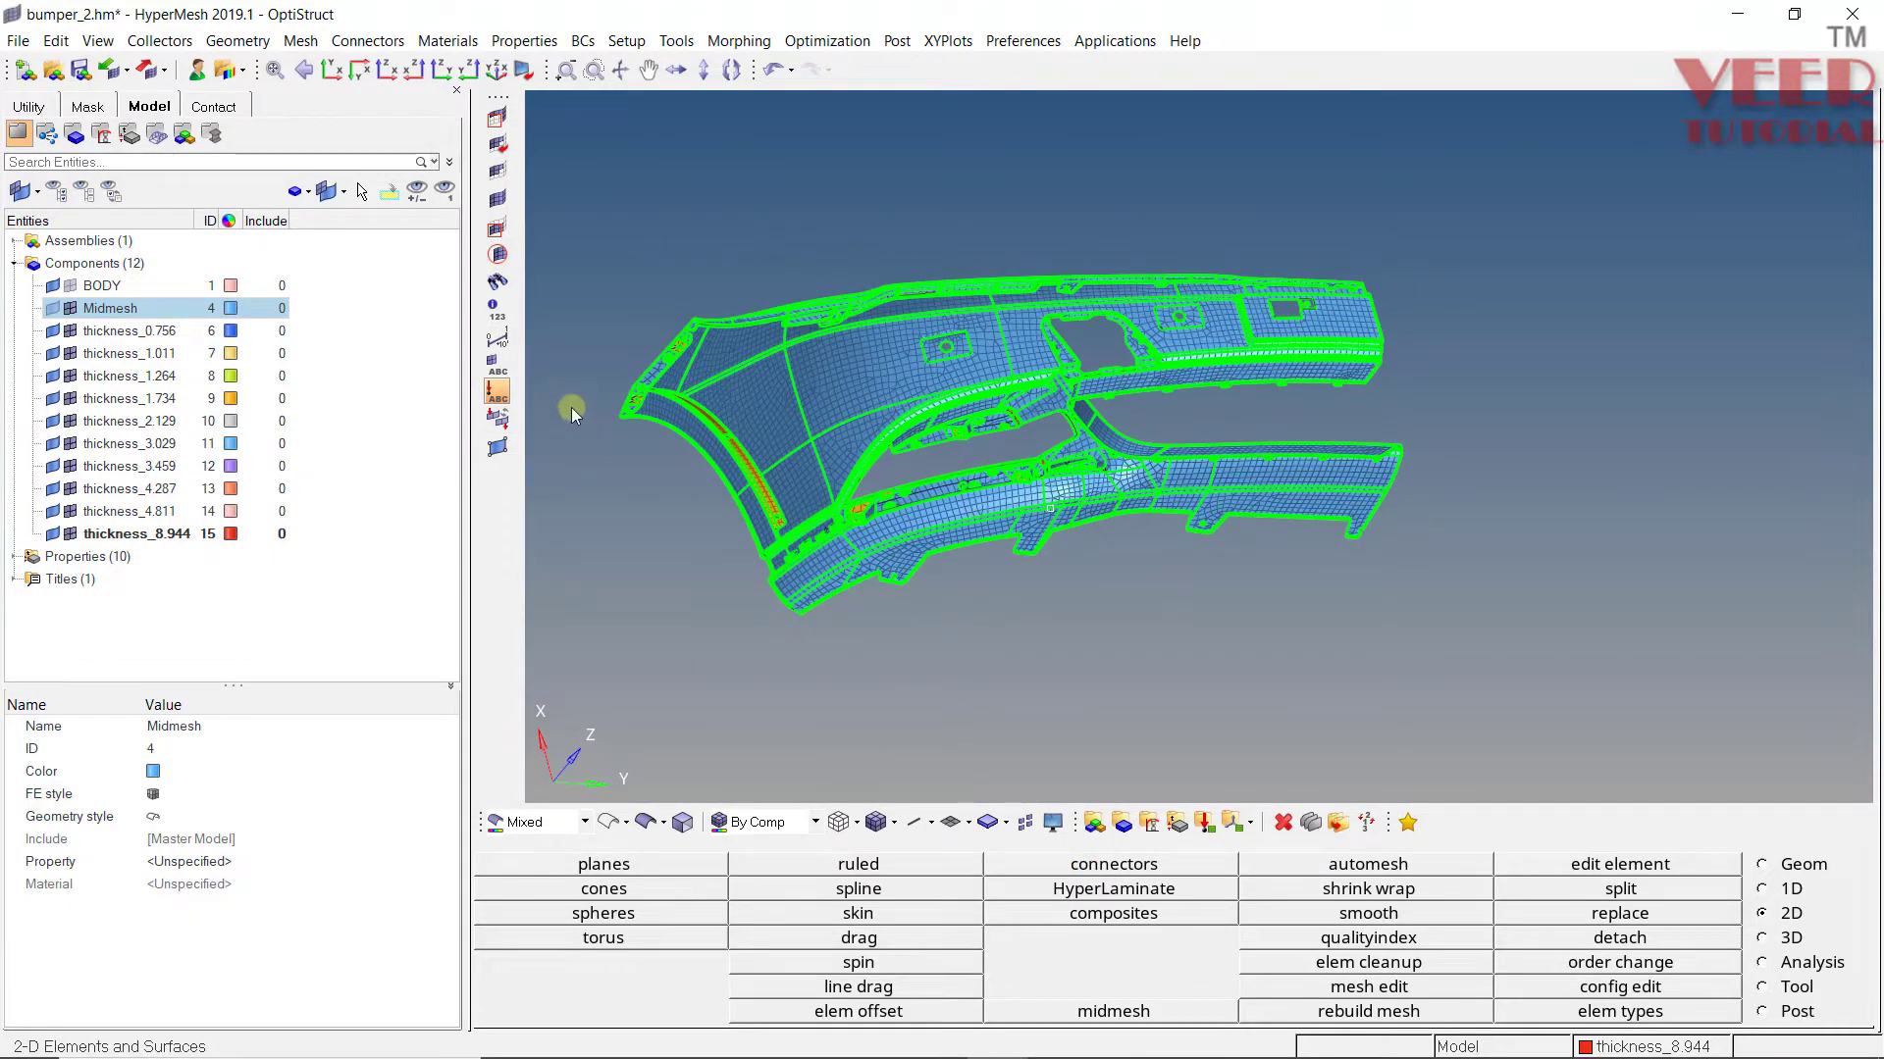
pyautogui.keyDown('ctrl'); pyautogui.scroll(3, 608, 409); pyautogui.keyUp('ctrl')
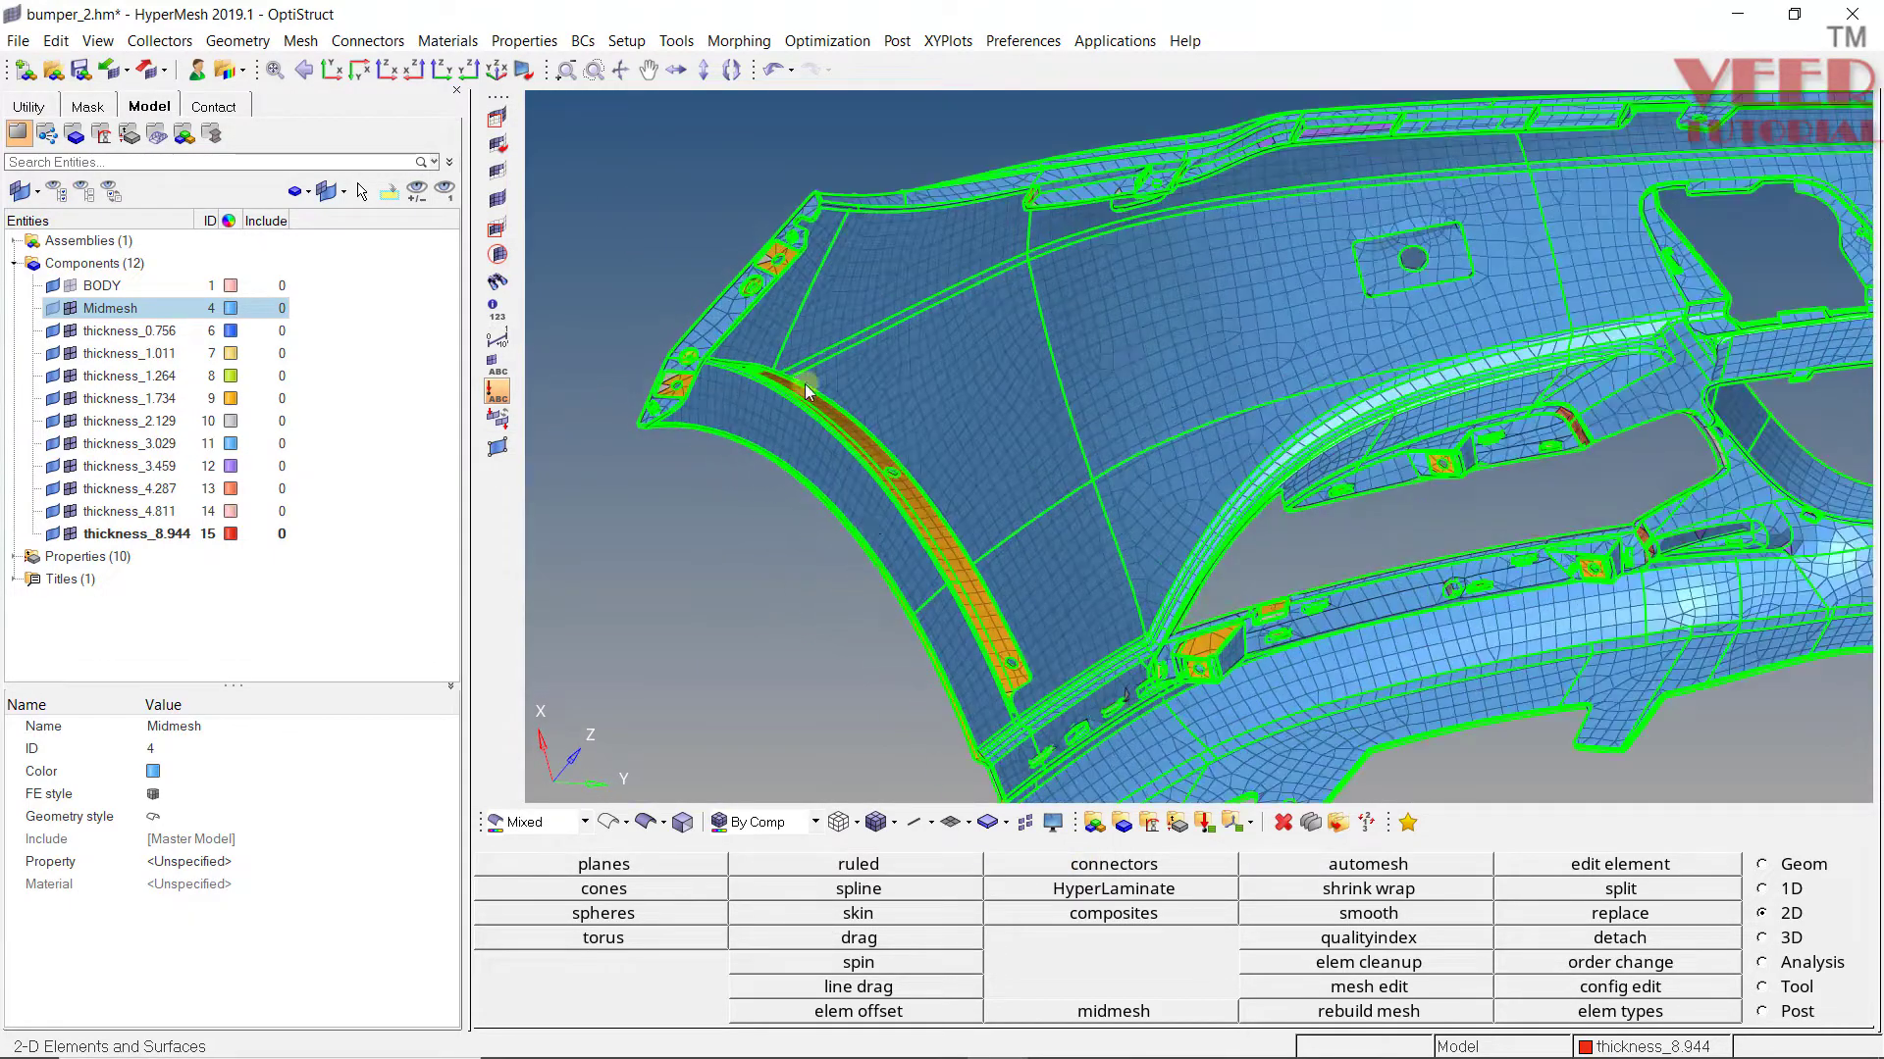
pyautogui.click(771, 824)
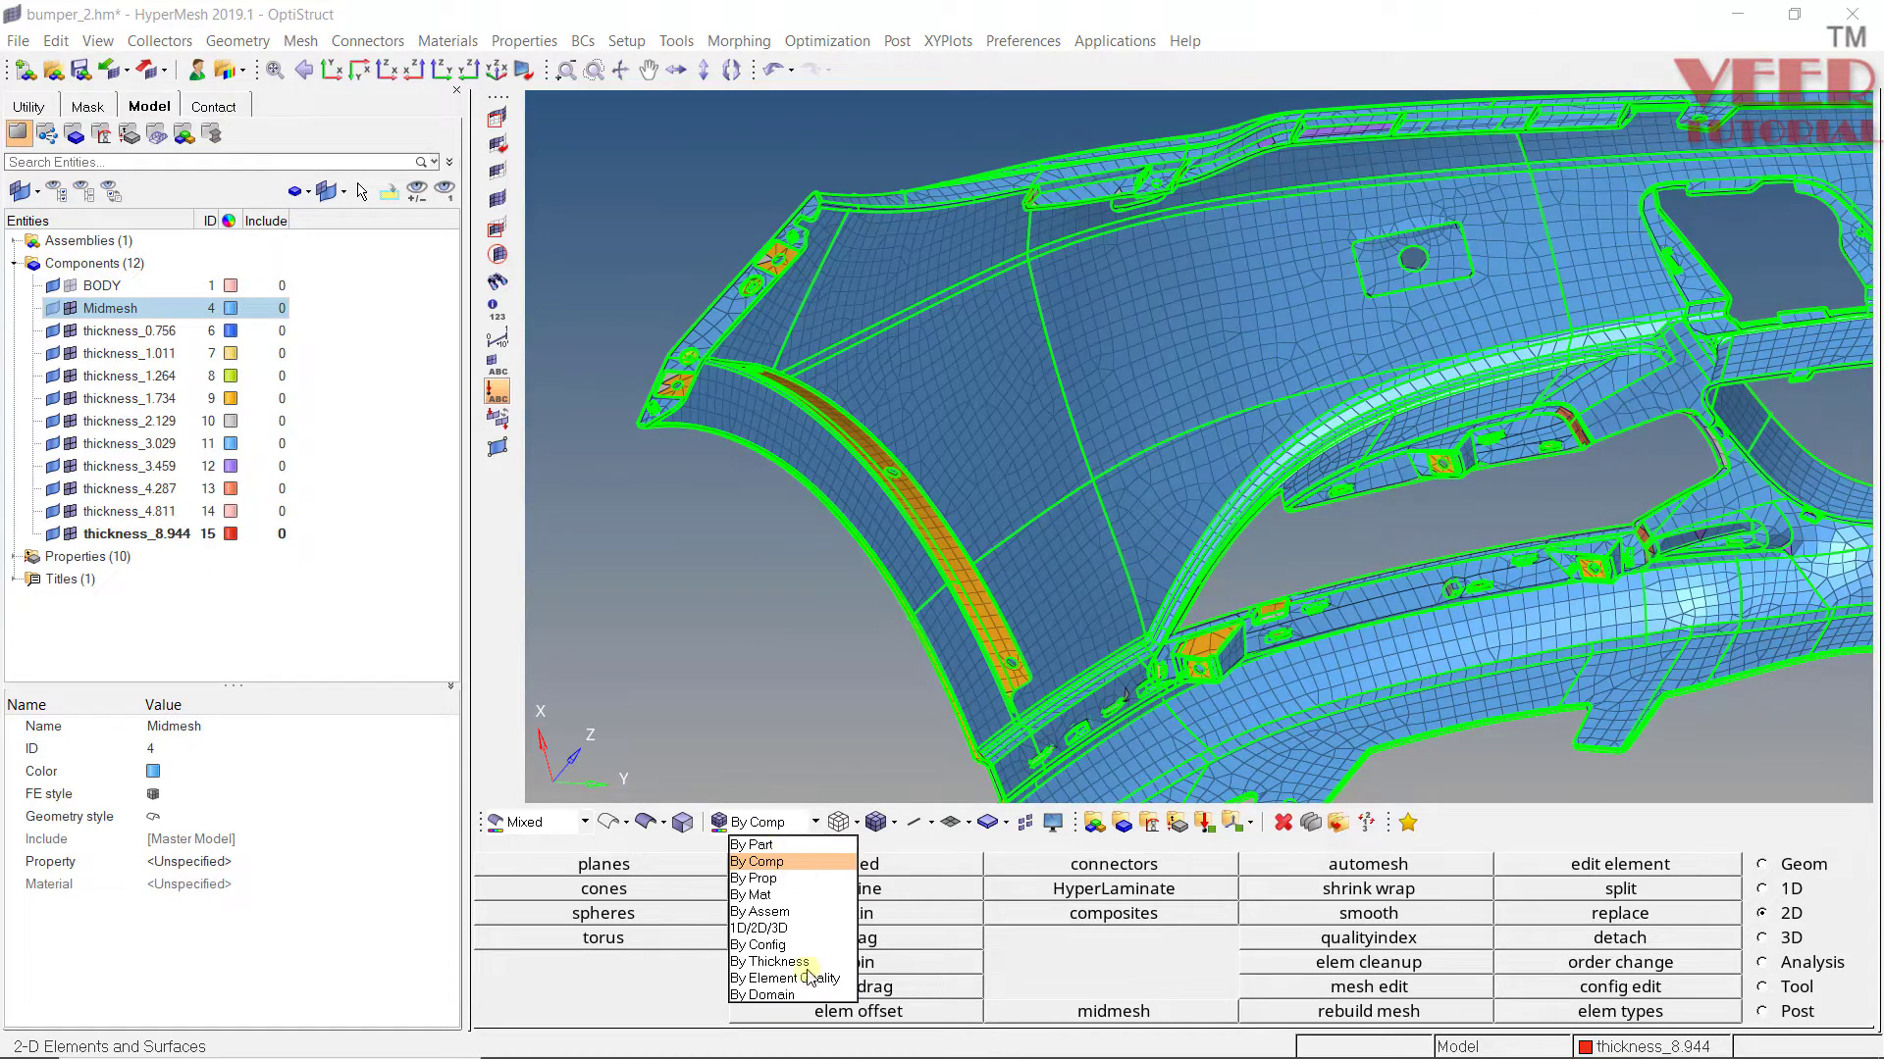
pyautogui.click(769, 961)
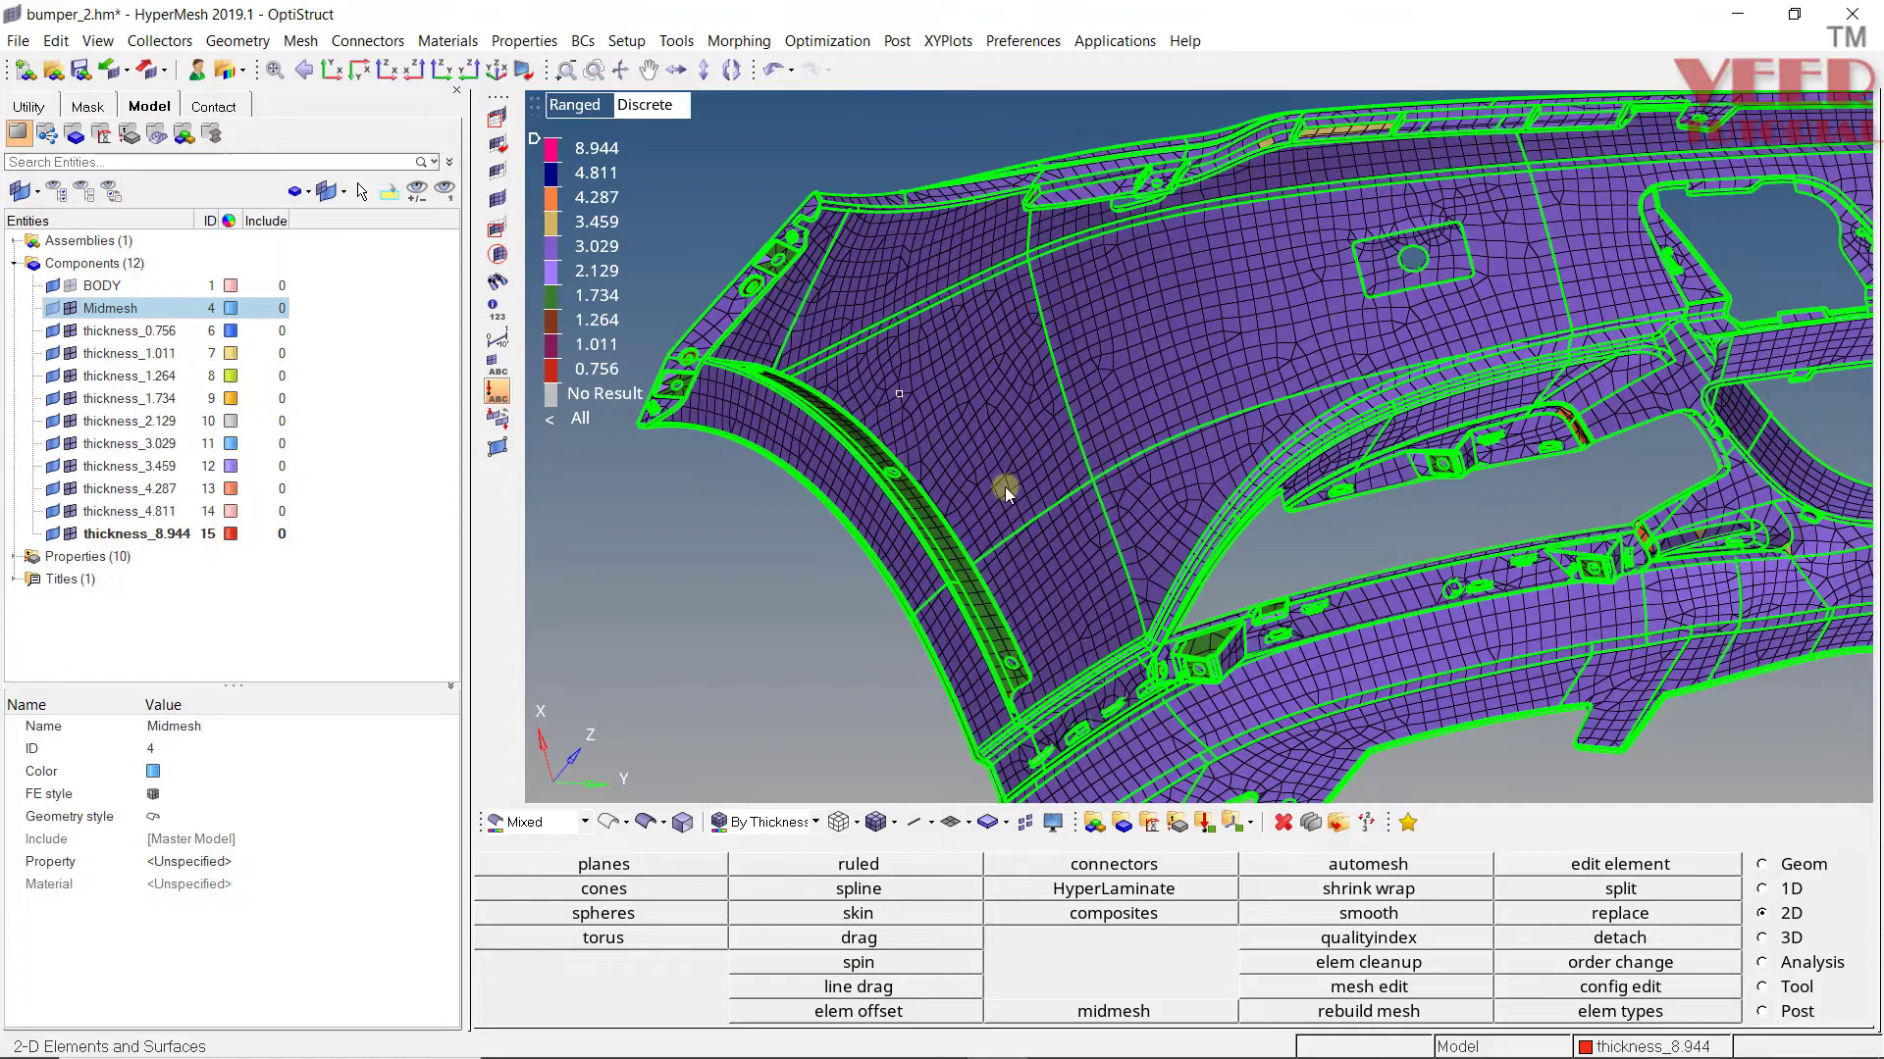
# Step: Examine the thickness colours across the bumper against the legend, including the grille openings and the side flange strip
pyautogui.keyDown('ctrl'); pyautogui.moveTo(1005, 490); pyautogui.dragTo(787, 478); pyautogui.keyUp('ctrl')
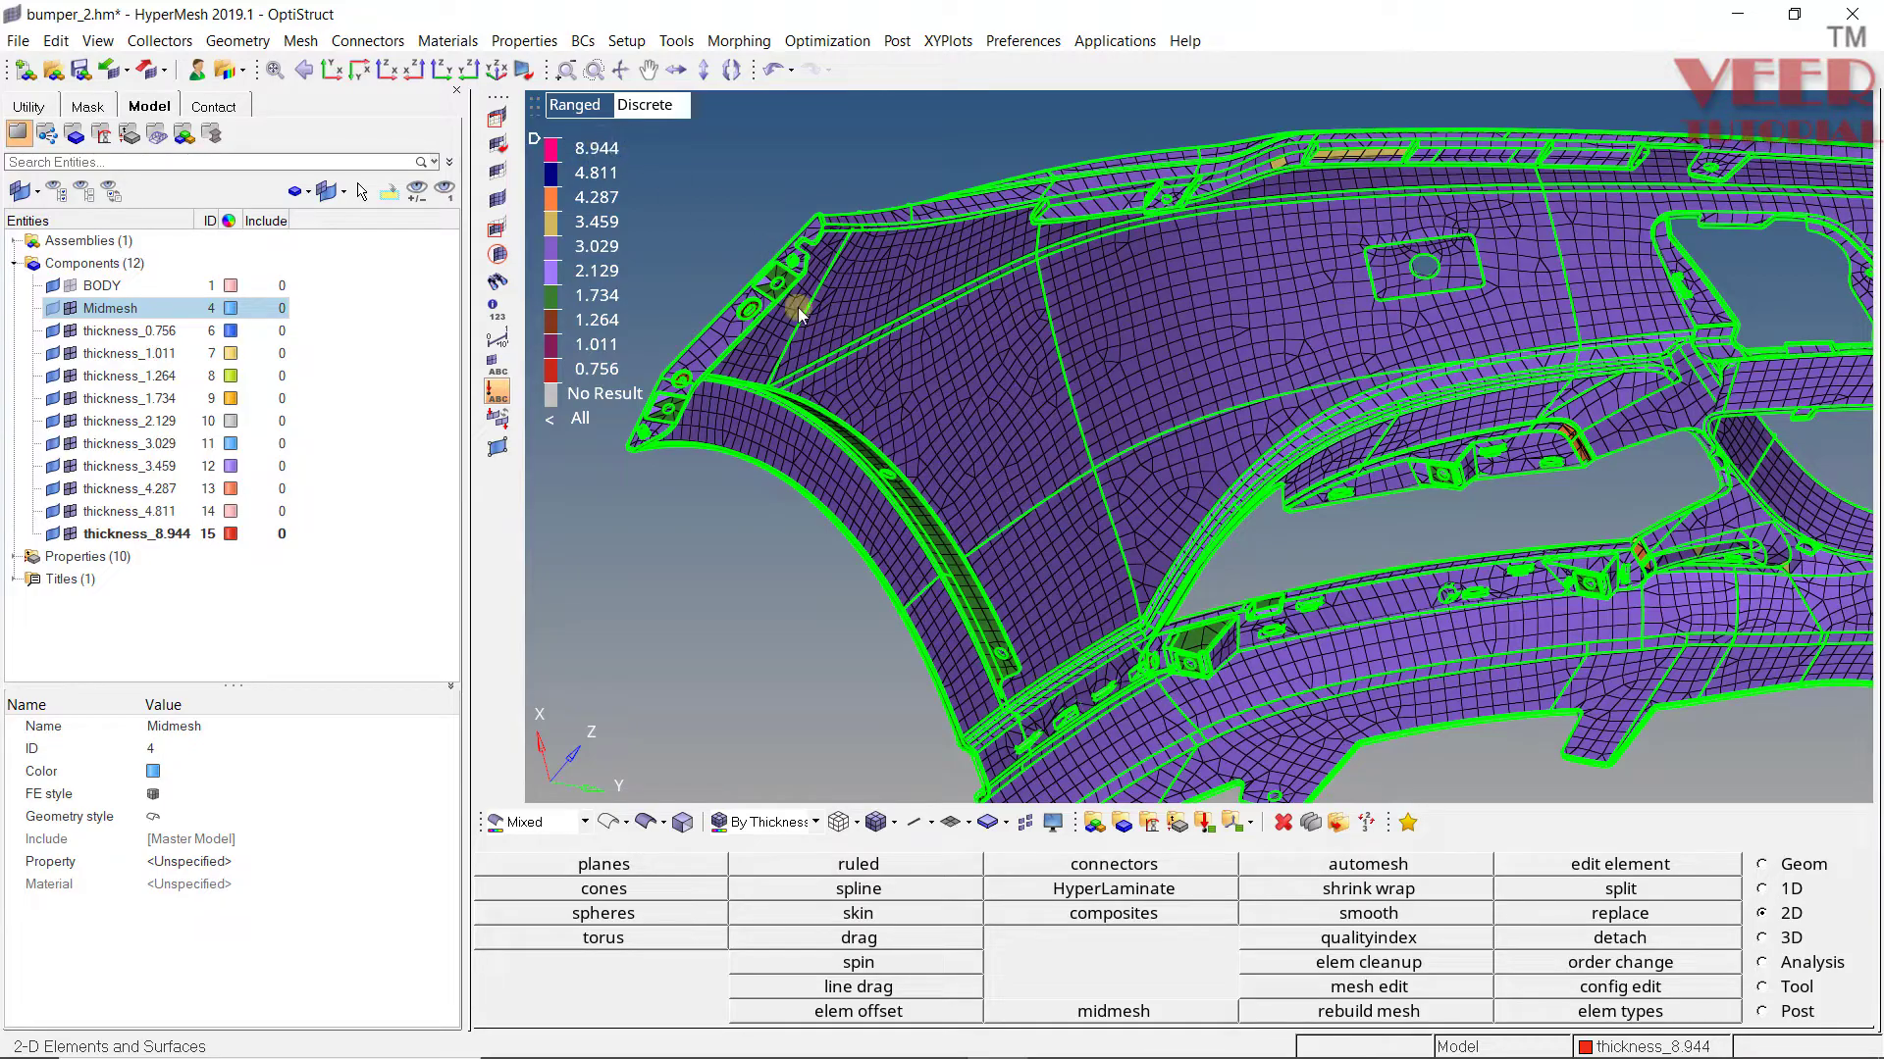
pyautogui.keyDown('ctrl'); pyautogui.scroll(-3, 782, 319); pyautogui.keyUp('ctrl')
pyautogui.keyDown('ctrl'); pyautogui.scroll(6, 1201, 324); pyautogui.keyUp('ctrl')
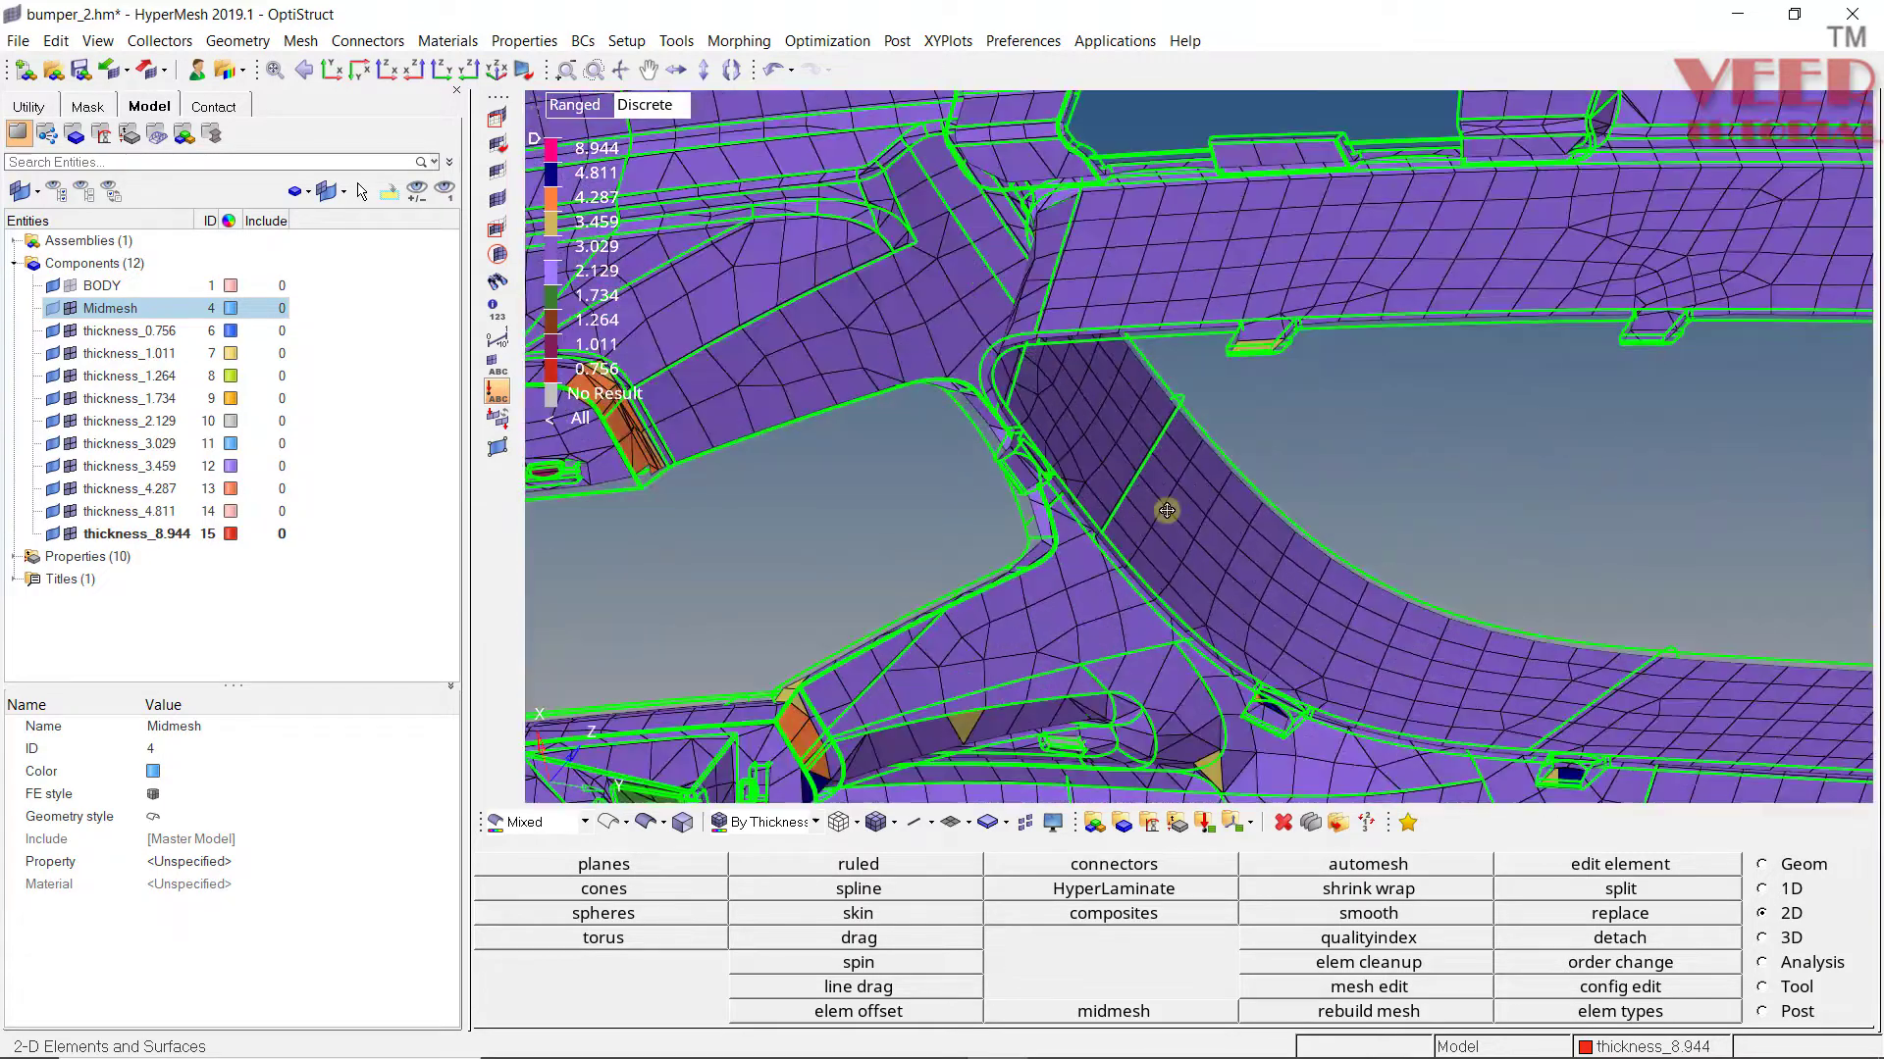
pyautogui.keyDown('ctrl'); pyautogui.moveTo(1166, 508); pyautogui.dragTo(1197, 520, button='right'); pyautogui.keyUp('ctrl')
pyautogui.keyDown('ctrl'); pyautogui.moveTo(1197, 520); pyautogui.dragTo(1297, 558); pyautogui.keyUp('ctrl')
pyautogui.keyDown('ctrl'); pyautogui.scroll(-2, 1187, 595); pyautogui.keyUp('ctrl')
pyautogui.keyDown('ctrl'); pyautogui.scroll(-5, 1297, 557); pyautogui.keyUp('ctrl')
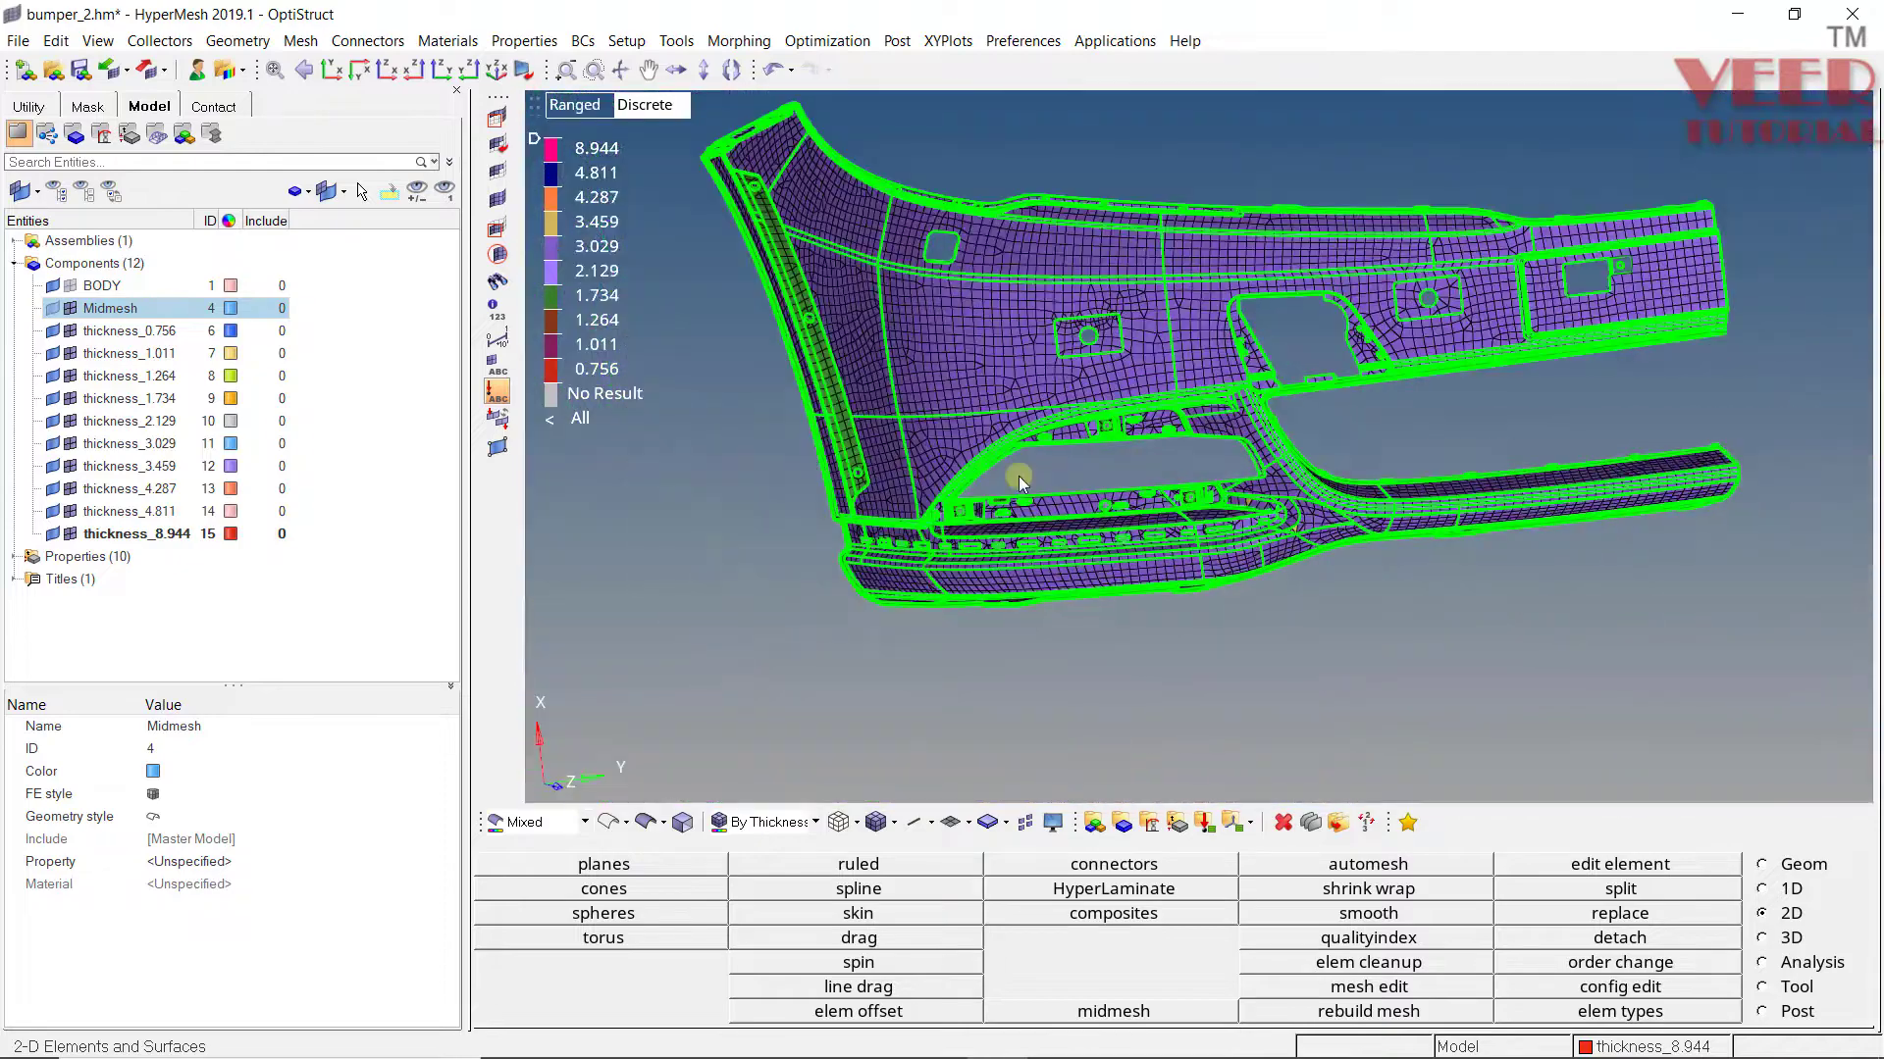
pyautogui.scroll(5, 572, 235)
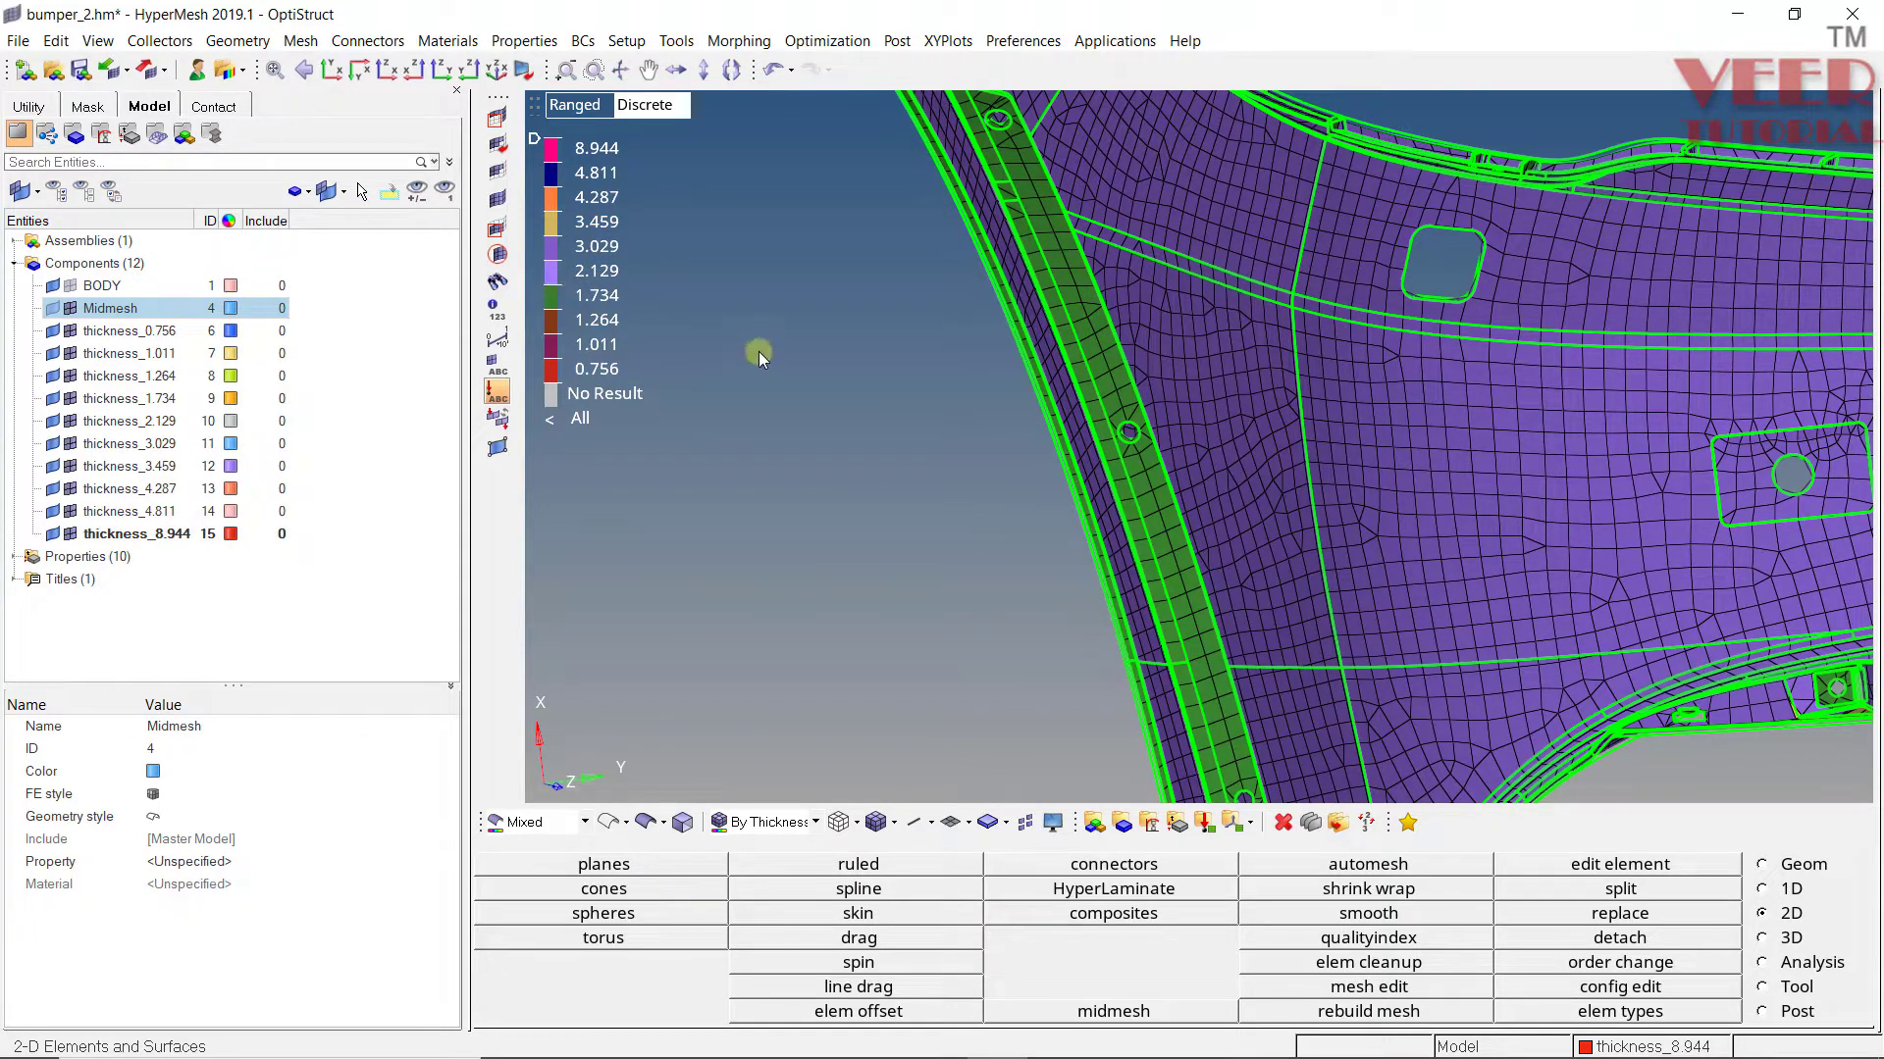
# Step: Change the legend colour of the 2.129 thickness band to dark orange
pyautogui.click(550, 272)
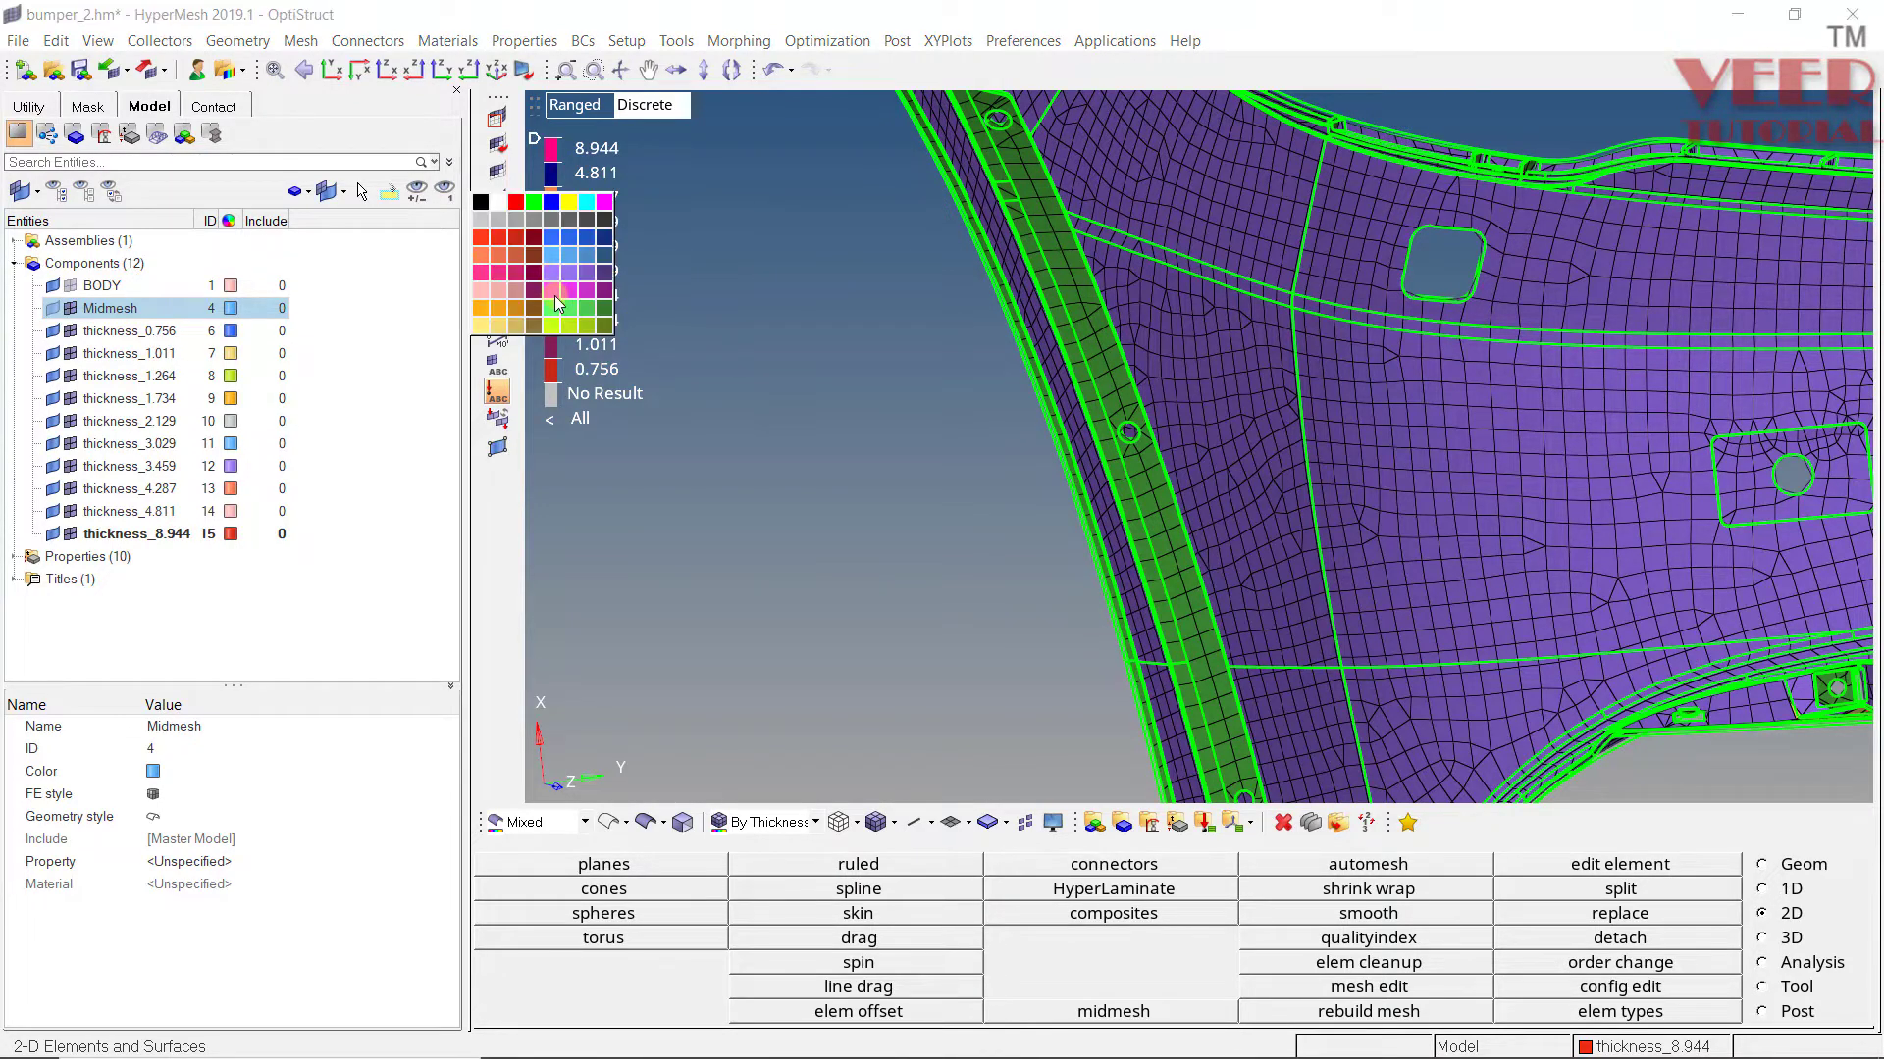
pyautogui.click(516, 310)
pyautogui.scroll(-5, 855, 426)
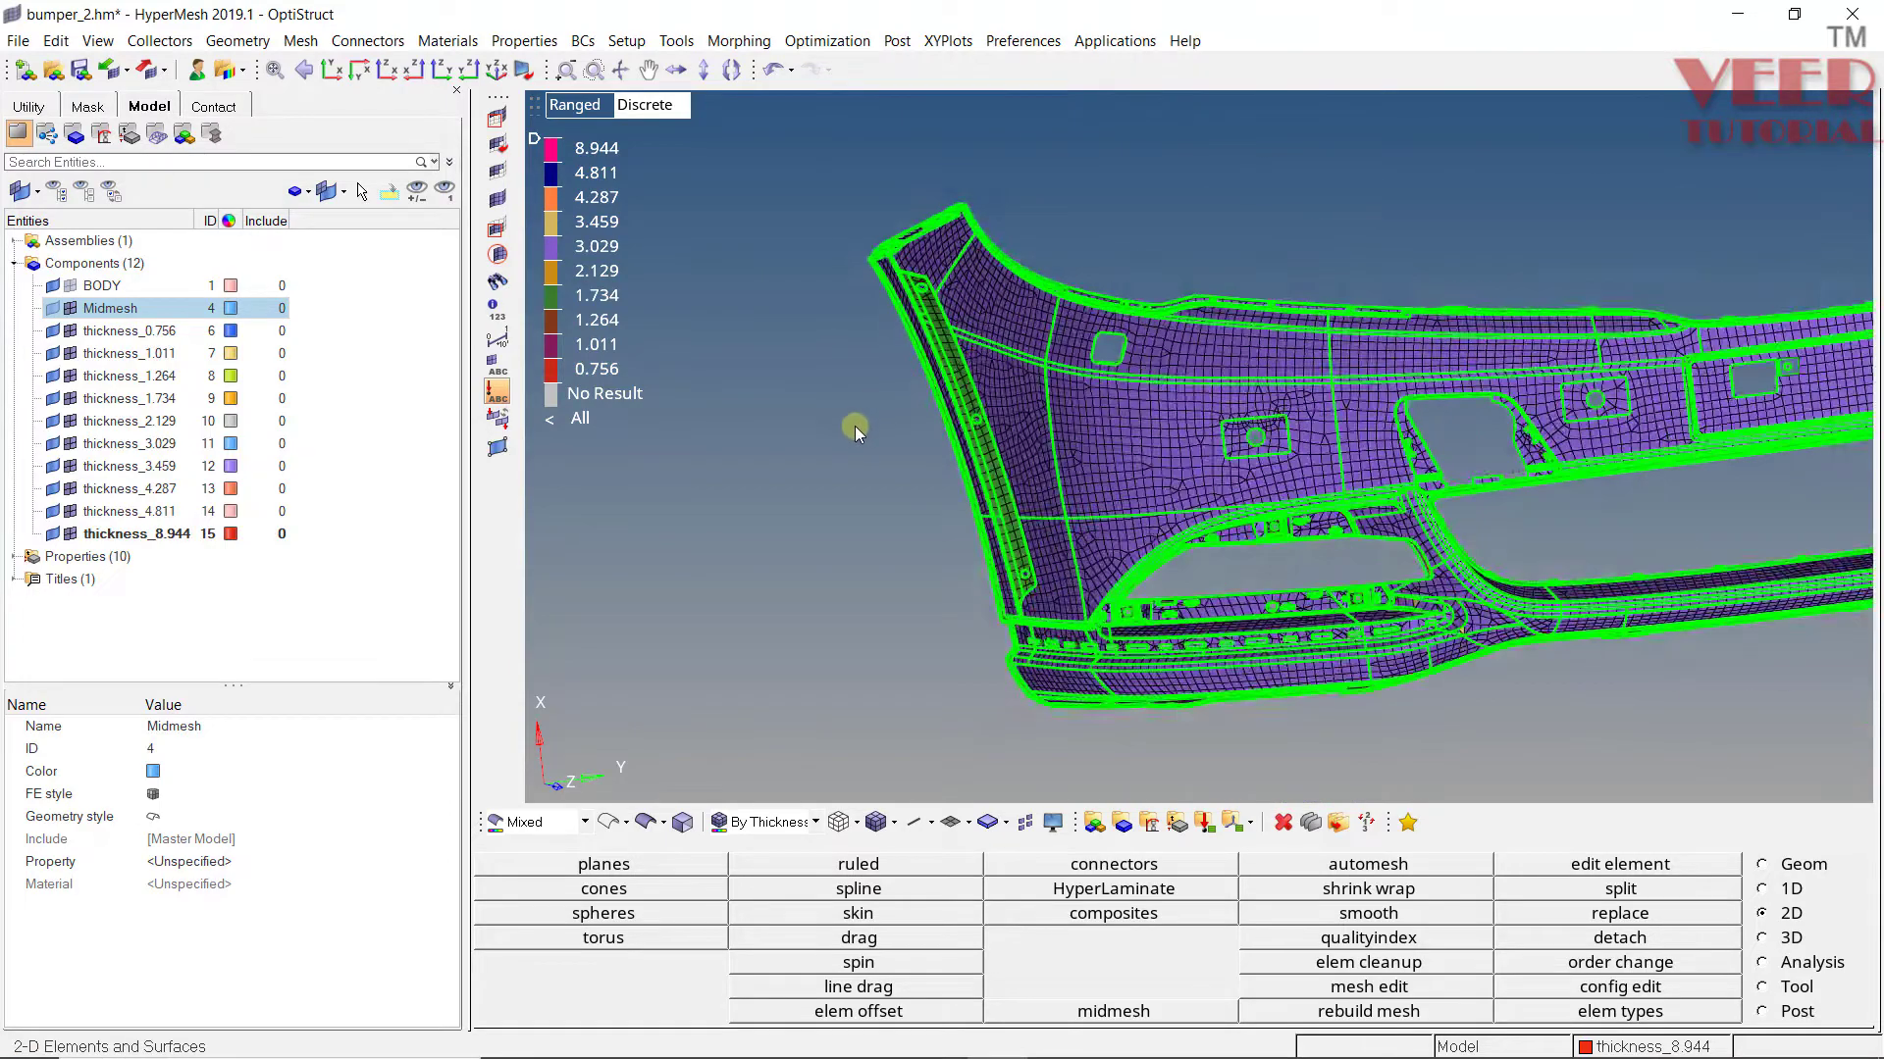
# Step: Colour the bumper mesh elements by component instead of by thickness
pyautogui.scroll(4, 1223, 370)
pyautogui.keyDown('ctrl'); pyautogui.moveTo(1224, 394); pyautogui.dragTo(1175, 406); pyautogui.keyUp('ctrl')
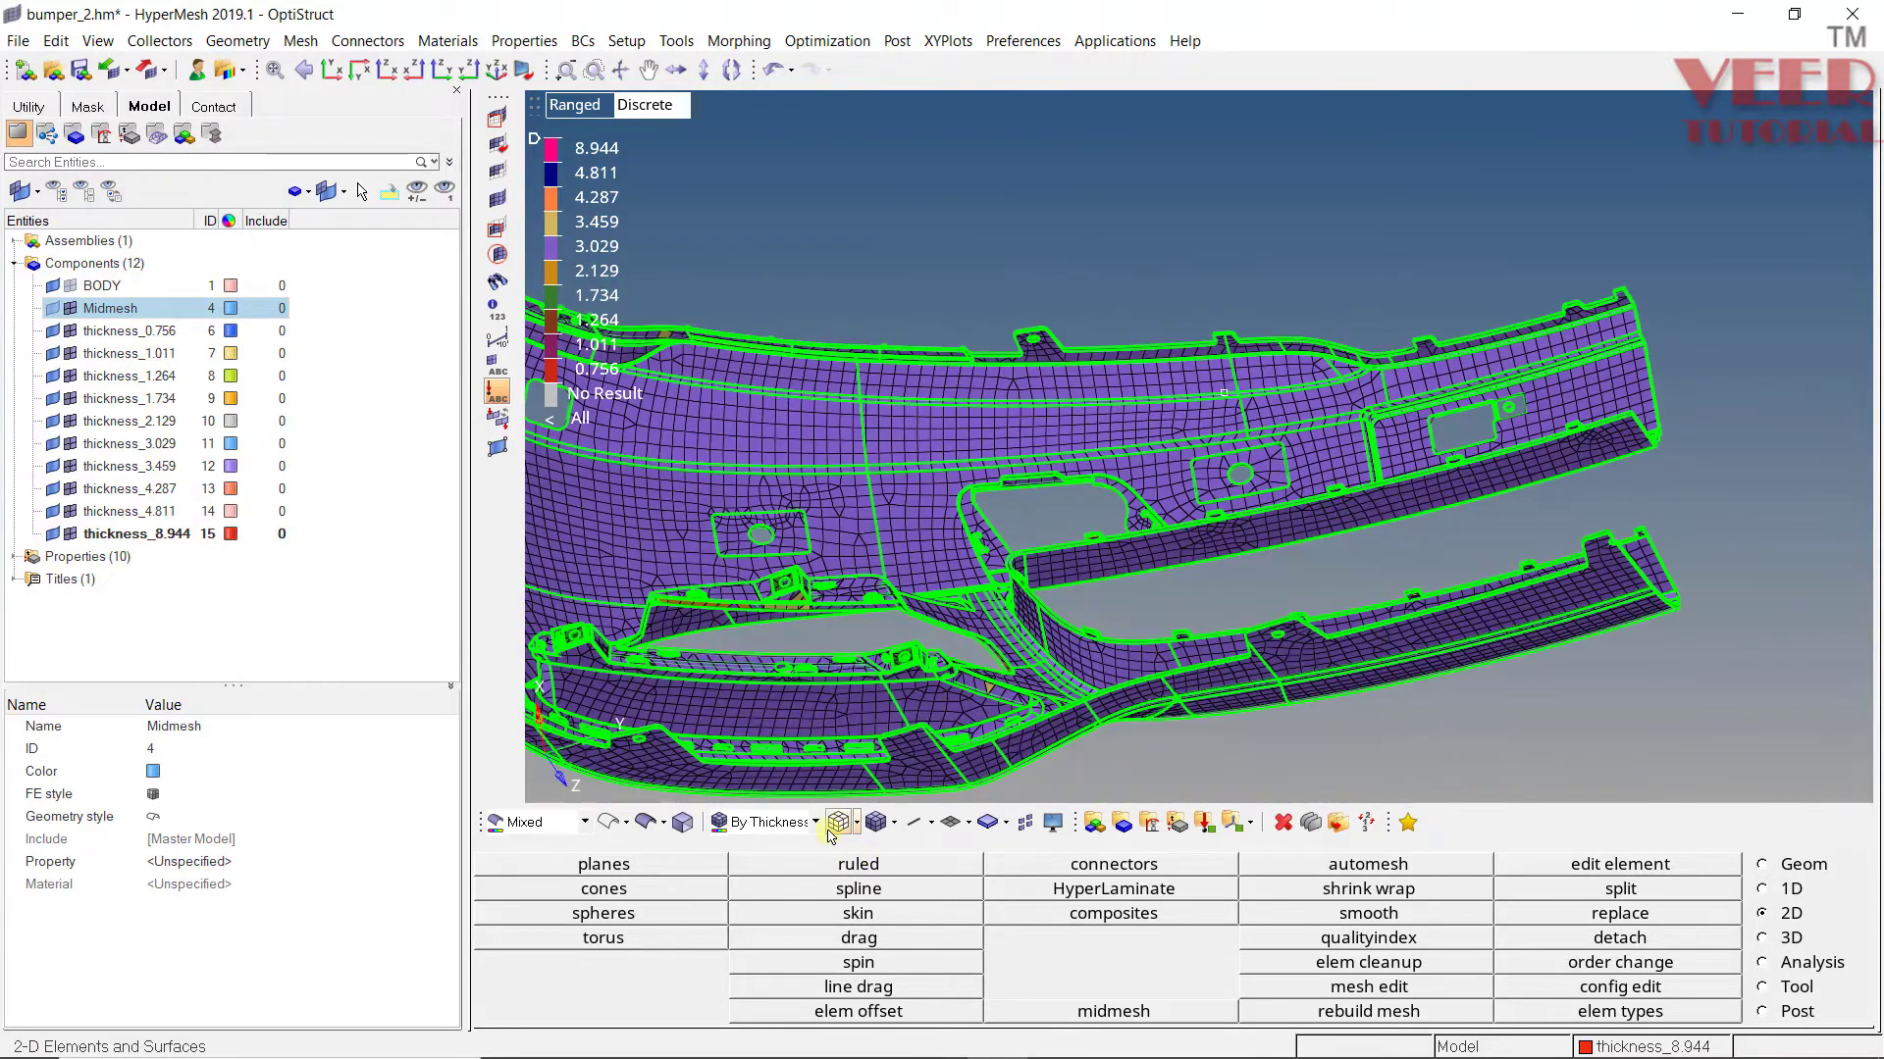
pyautogui.click(795, 824)
pyautogui.click(761, 864)
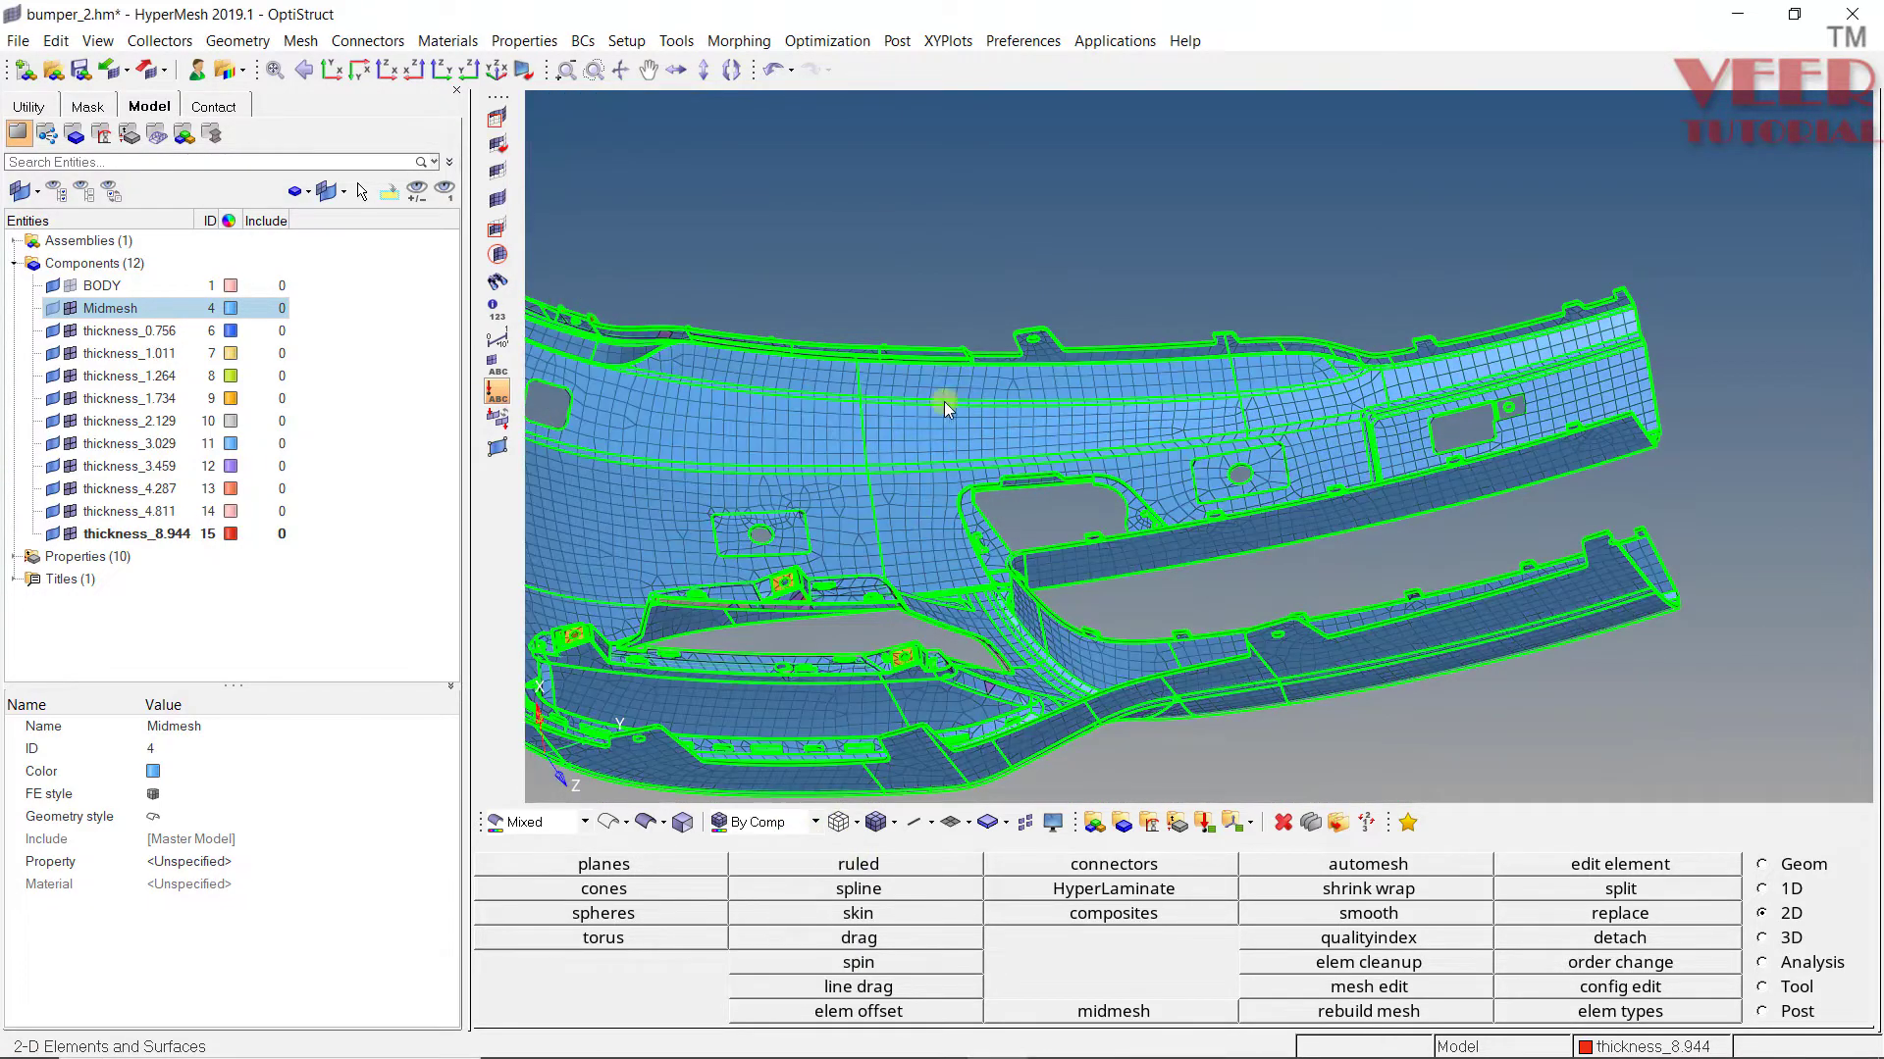
# Step: Isolate only the thickness_0.756 component in the display
pyautogui.scroll(-4, 967, 385)
pyautogui.moveTo(968, 386)
pyautogui.keyDown('ctrl'); pyautogui.mouseDown()
pyautogui.moveTo(1004, 413)
pyautogui.moveTo(862, 399)
pyautogui.moveTo(999, 404)
pyautogui.mouseUp(); pyautogui.keyUp('ctrl')
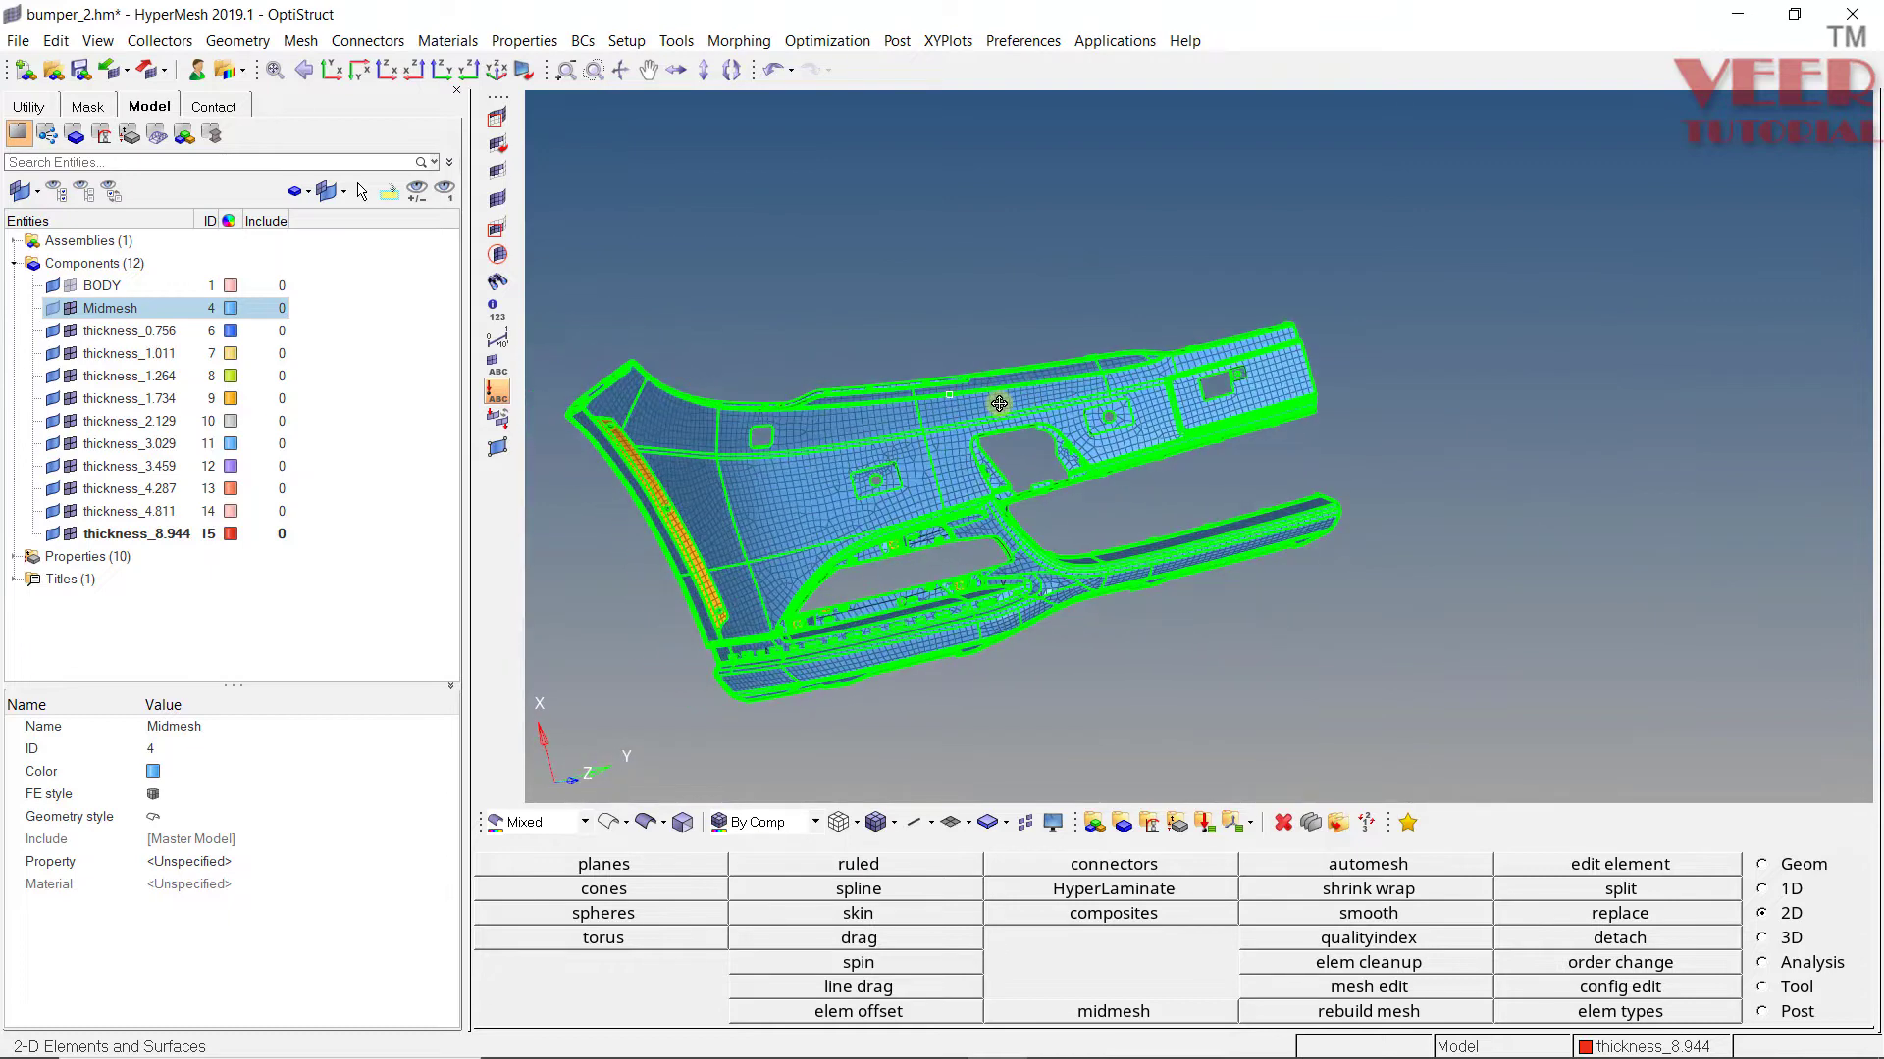
pyautogui.click(98, 331)
pyautogui.rightClick(124, 332)
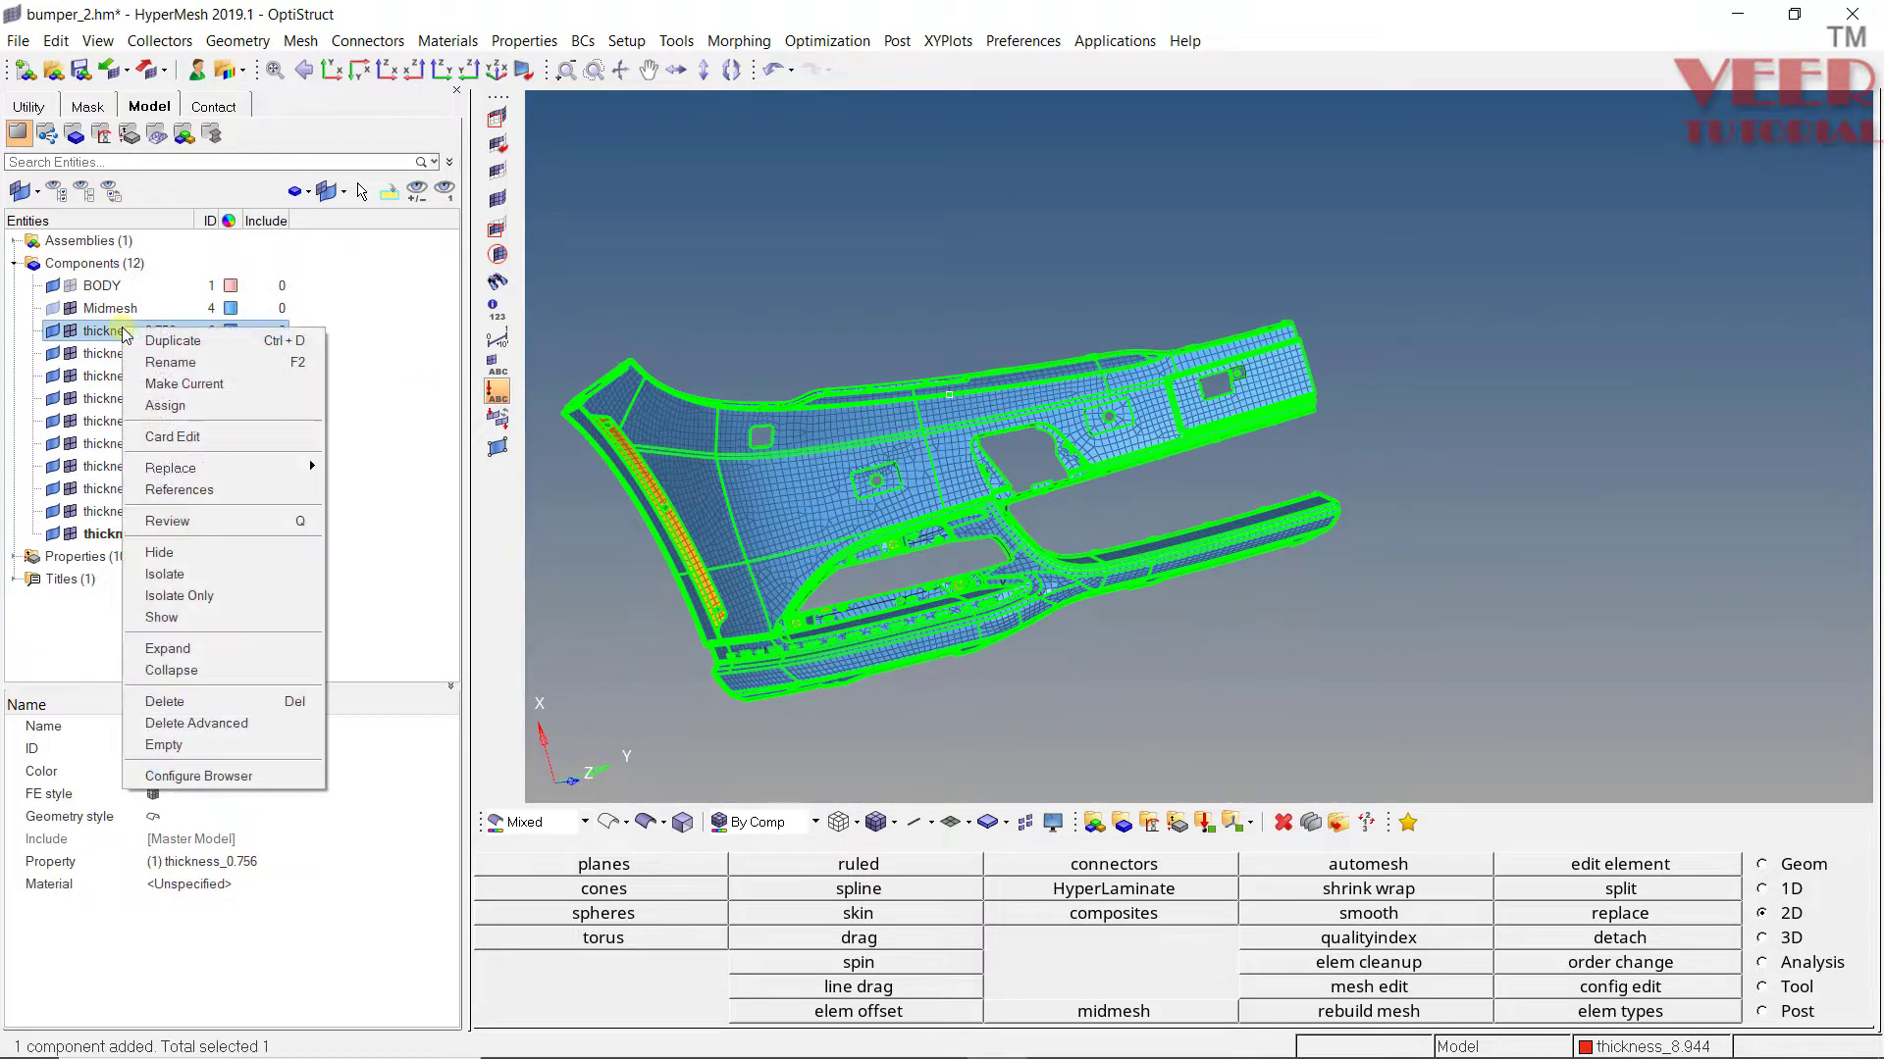
pyautogui.click(197, 596)
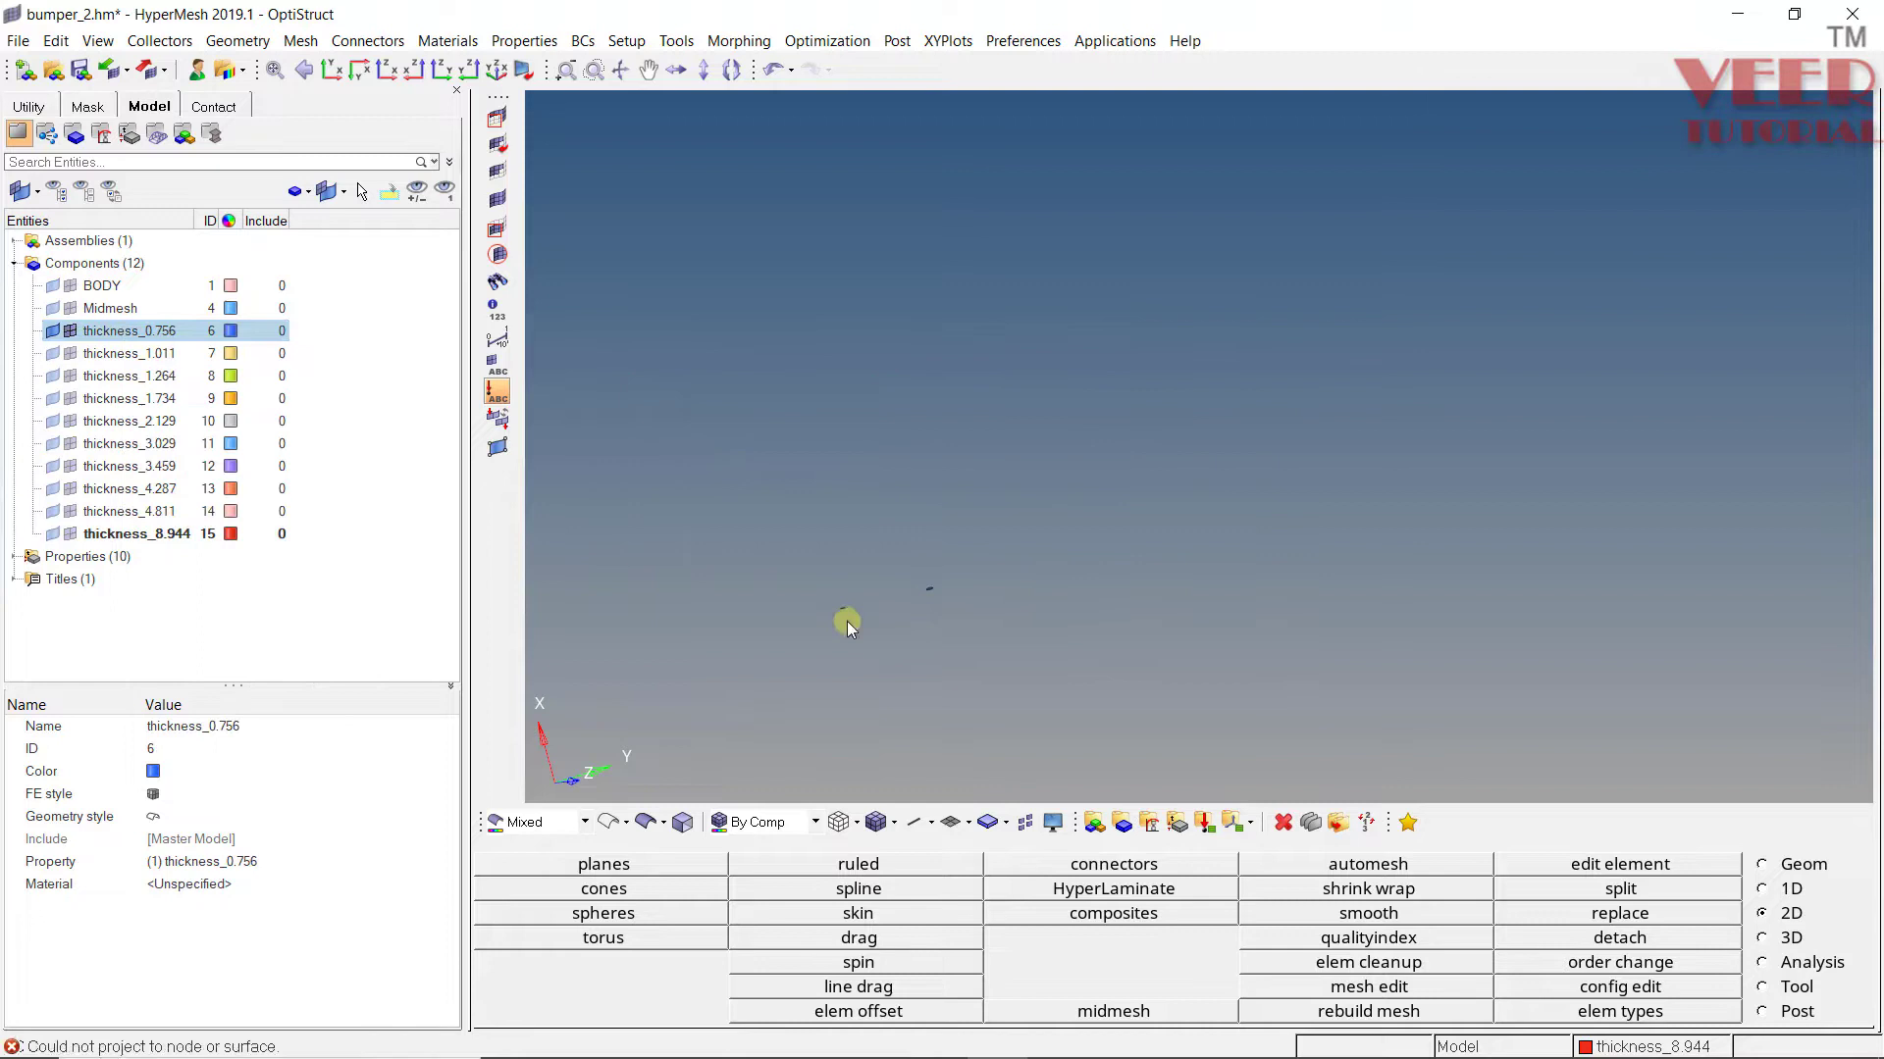
pyautogui.keyDown('ctrl'); pyautogui.moveTo(1177, 435); pyautogui.dragTo(1135, 470); pyautogui.keyUp('ctrl')
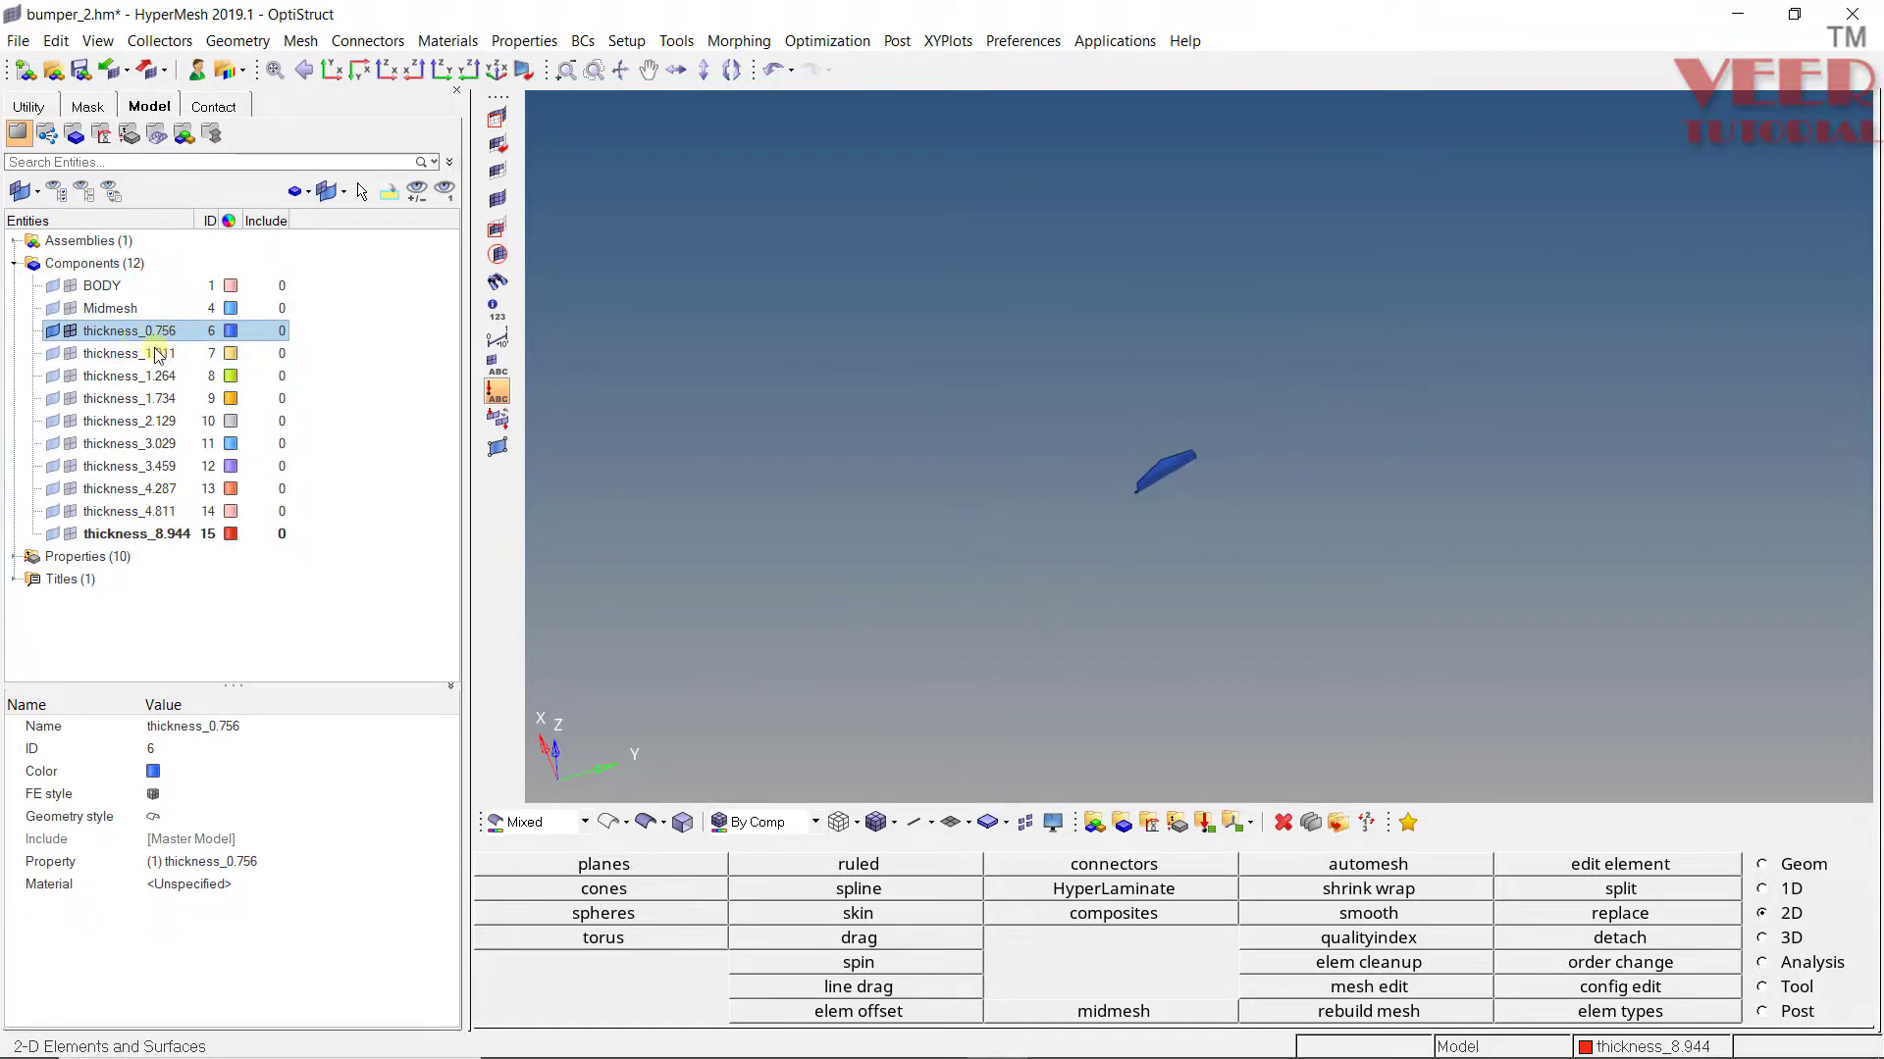
# Step: Show the elements of all the other thickness components, from thickness_1.011 through thickness_8.944
pyautogui.click(70, 355)
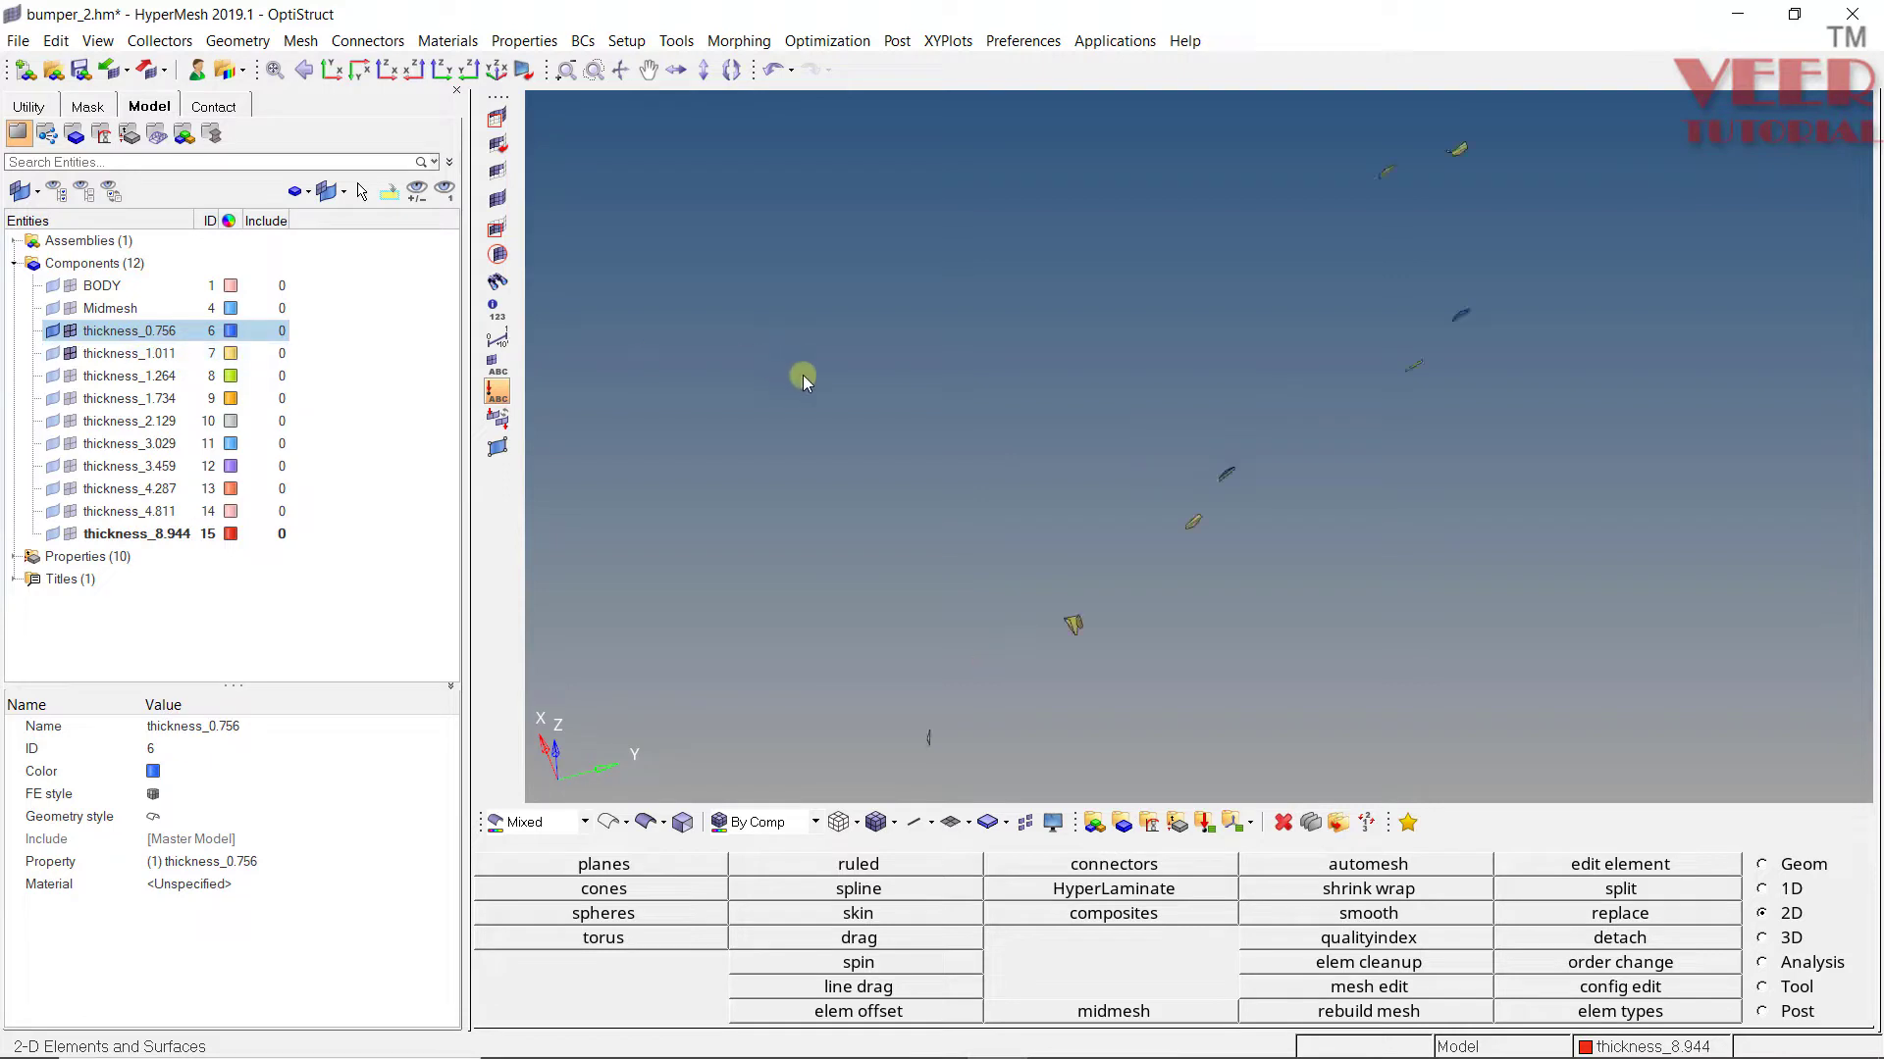
pyautogui.click(70, 377)
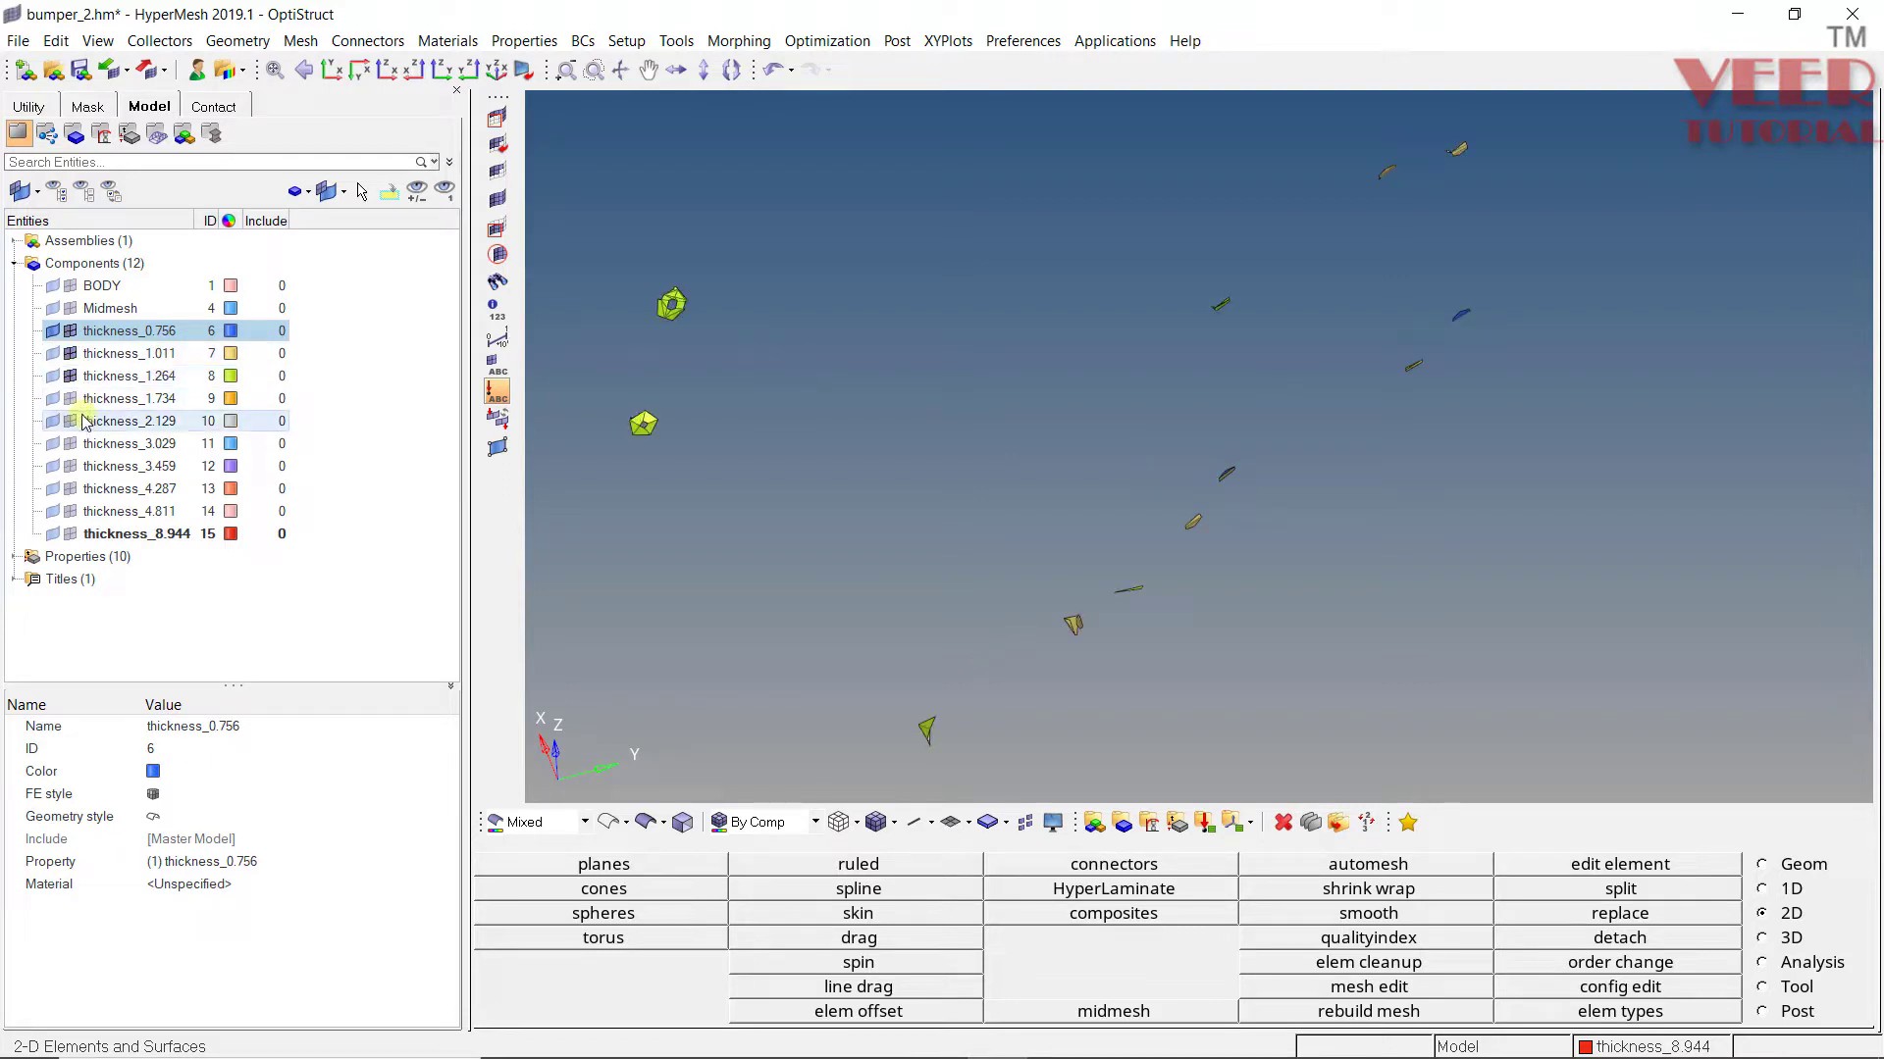
pyautogui.click(70, 399)
pyautogui.click(70, 444)
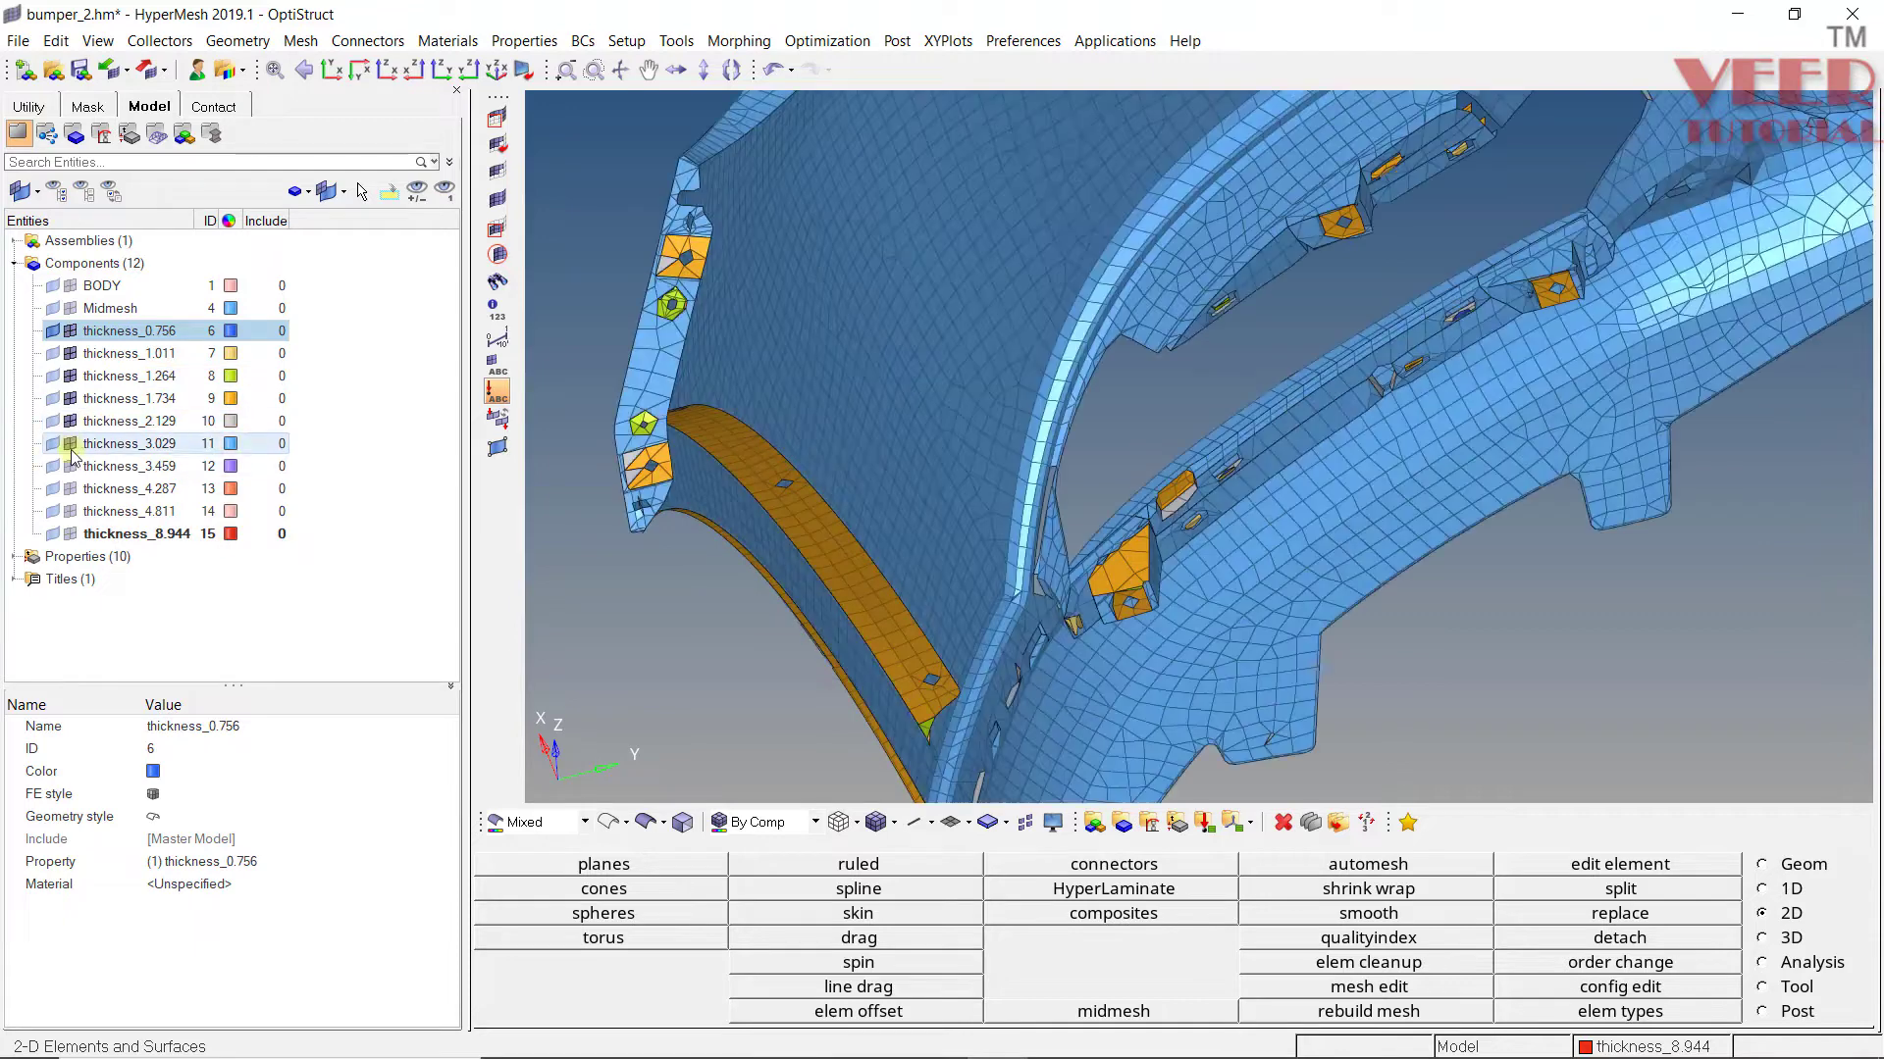
pyautogui.click(71, 467)
pyautogui.click(71, 490)
pyautogui.click(71, 512)
pyautogui.click(71, 535)
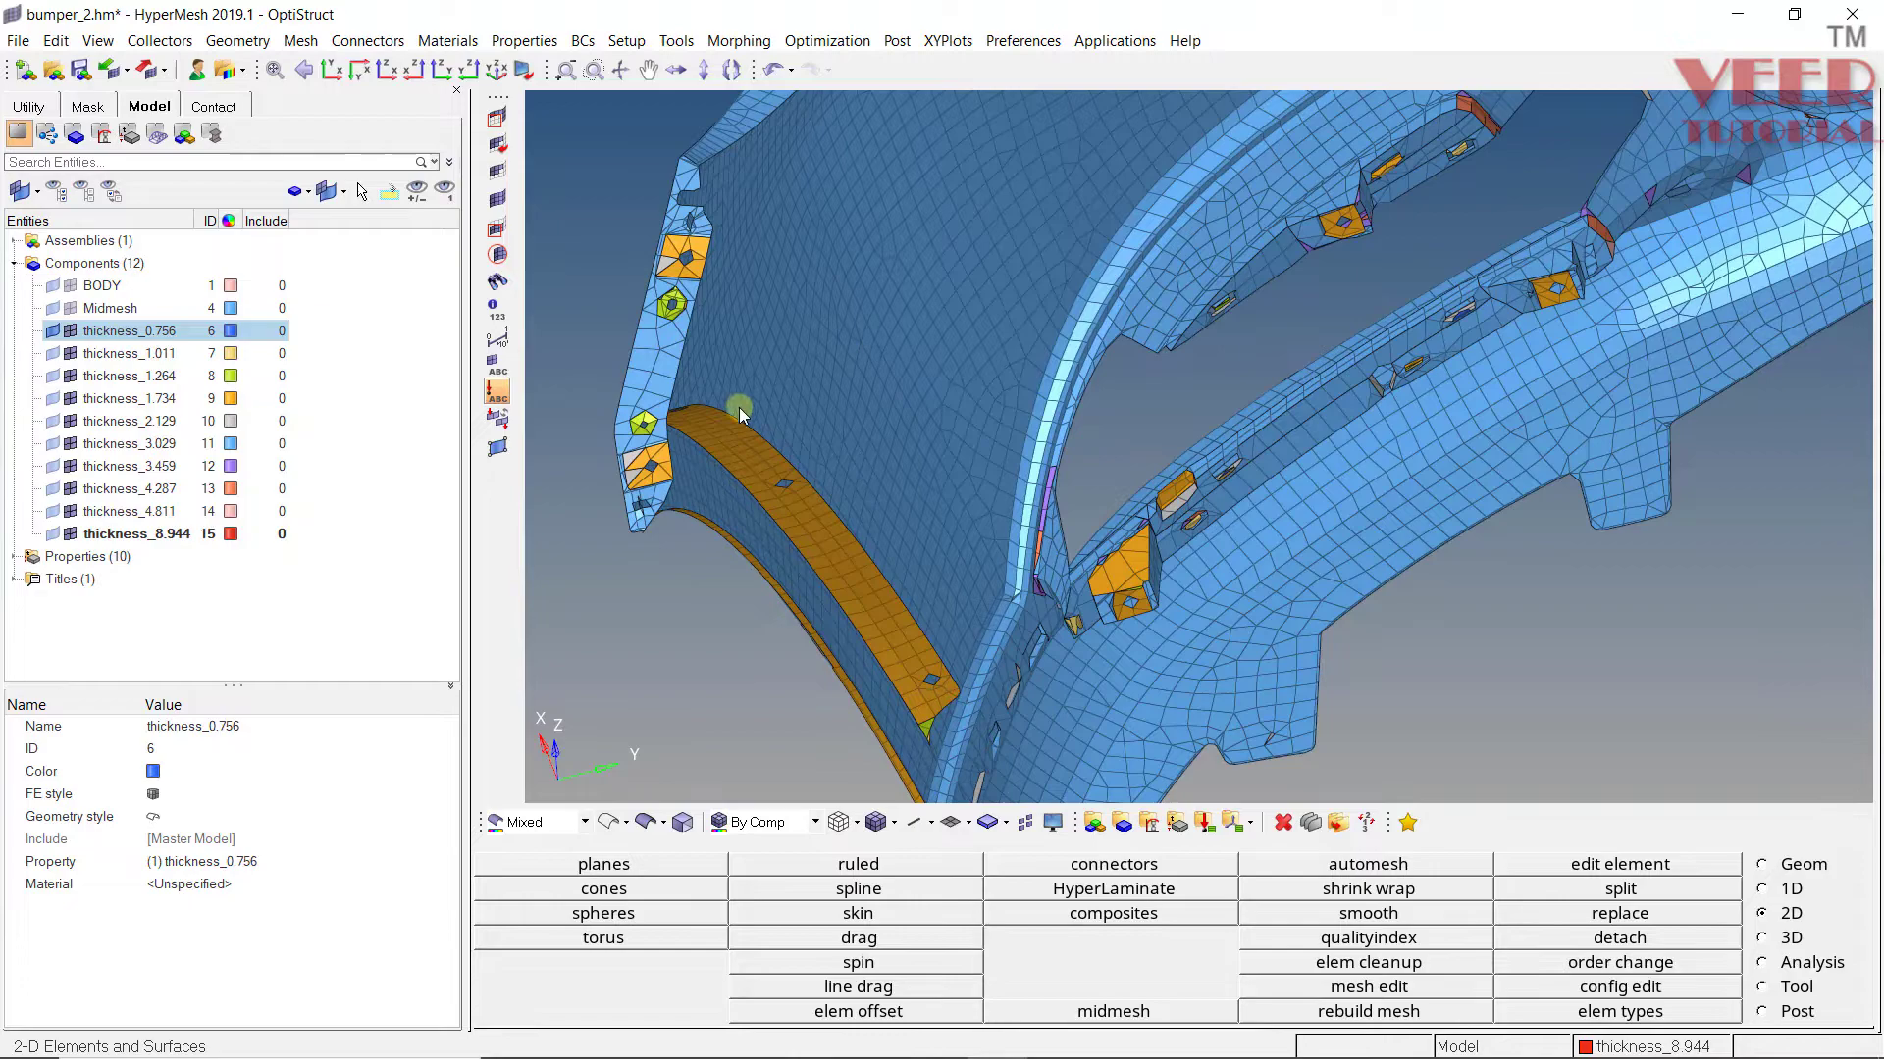
# Step: Display the geometry of the BODY component together with the thickness component meshes
pyautogui.keyDown('ctrl'); pyautogui.moveTo(1232, 445); pyautogui.dragTo(736, 432); pyautogui.keyUp('ctrl')
pyautogui.click(53, 286)
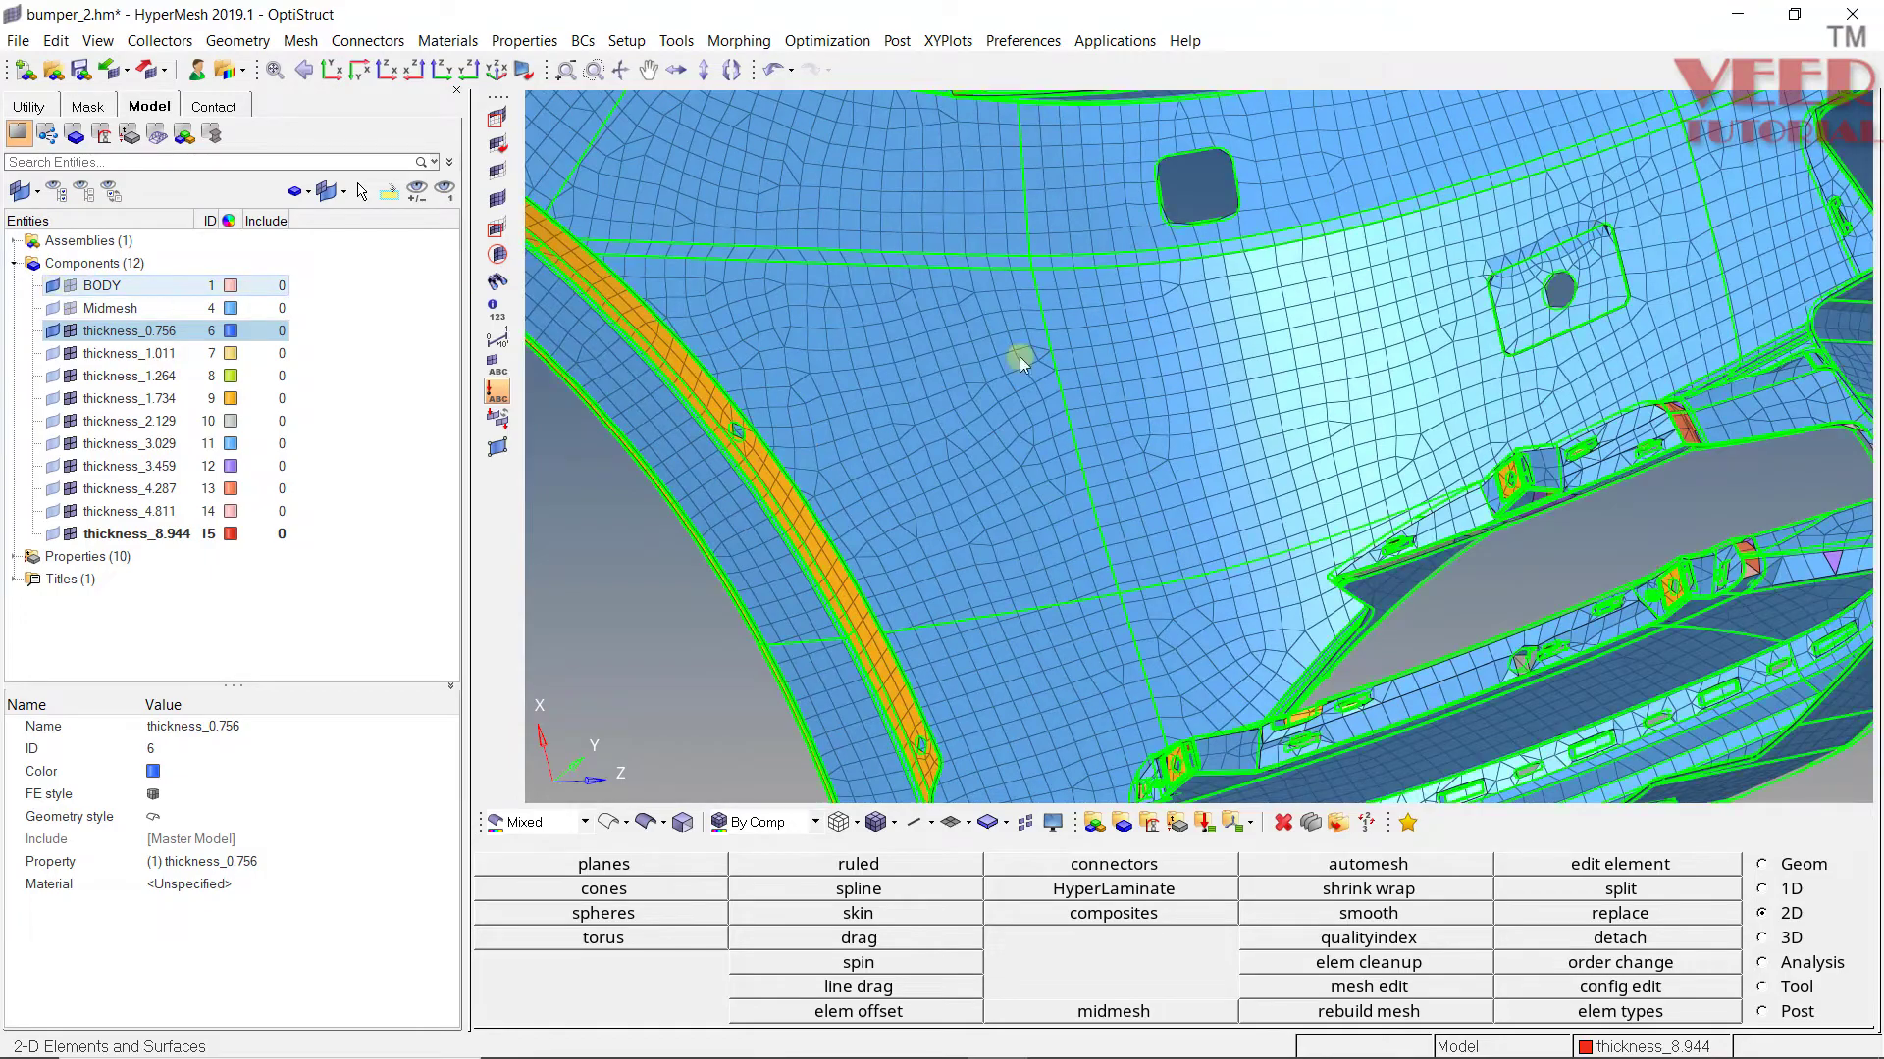
pyautogui.keyDown('ctrl'); pyautogui.scroll(-5, 744, 396); pyautogui.keyUp('ctrl')
pyautogui.scroll(4, 960, 451)
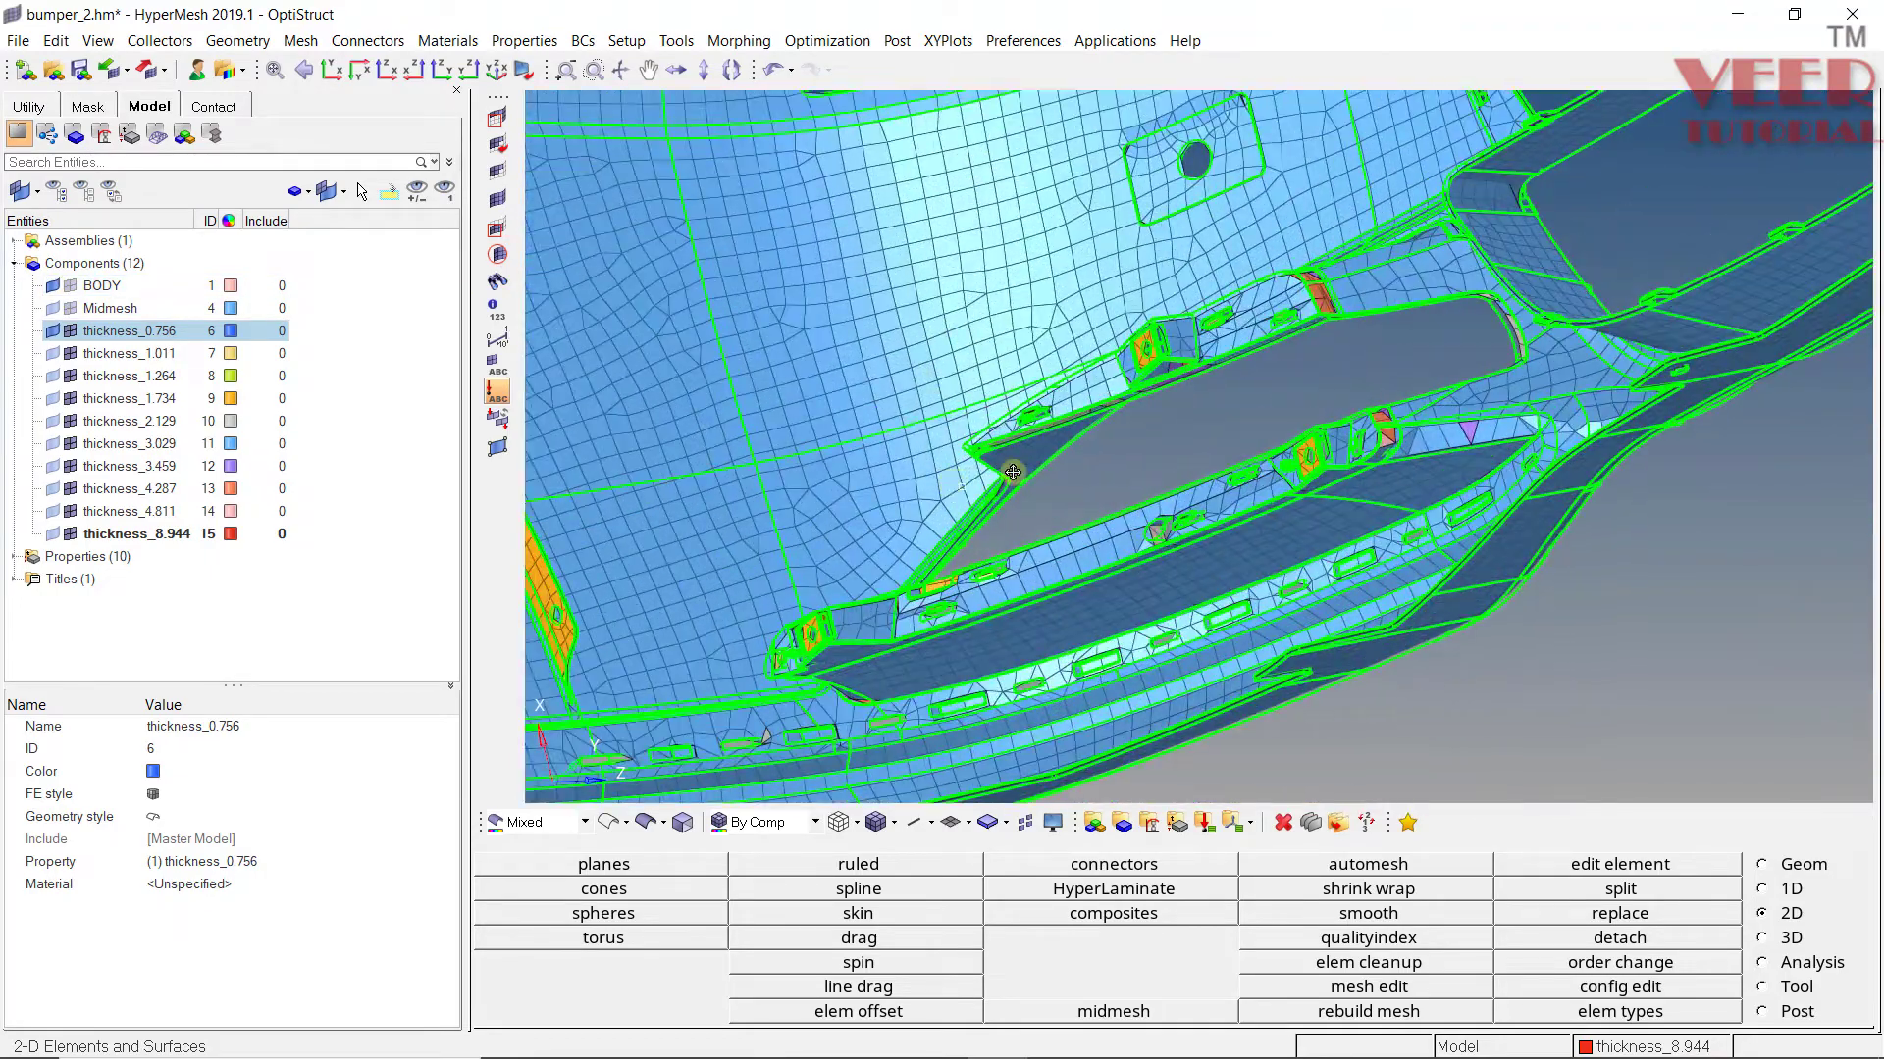
# Step: Switch the shell elements to 2D Detailed Element Representation
pyautogui.keyDown('ctrl'); pyautogui.moveTo(1012, 472); pyautogui.dragTo(1041, 312); pyautogui.keyUp('ctrl')
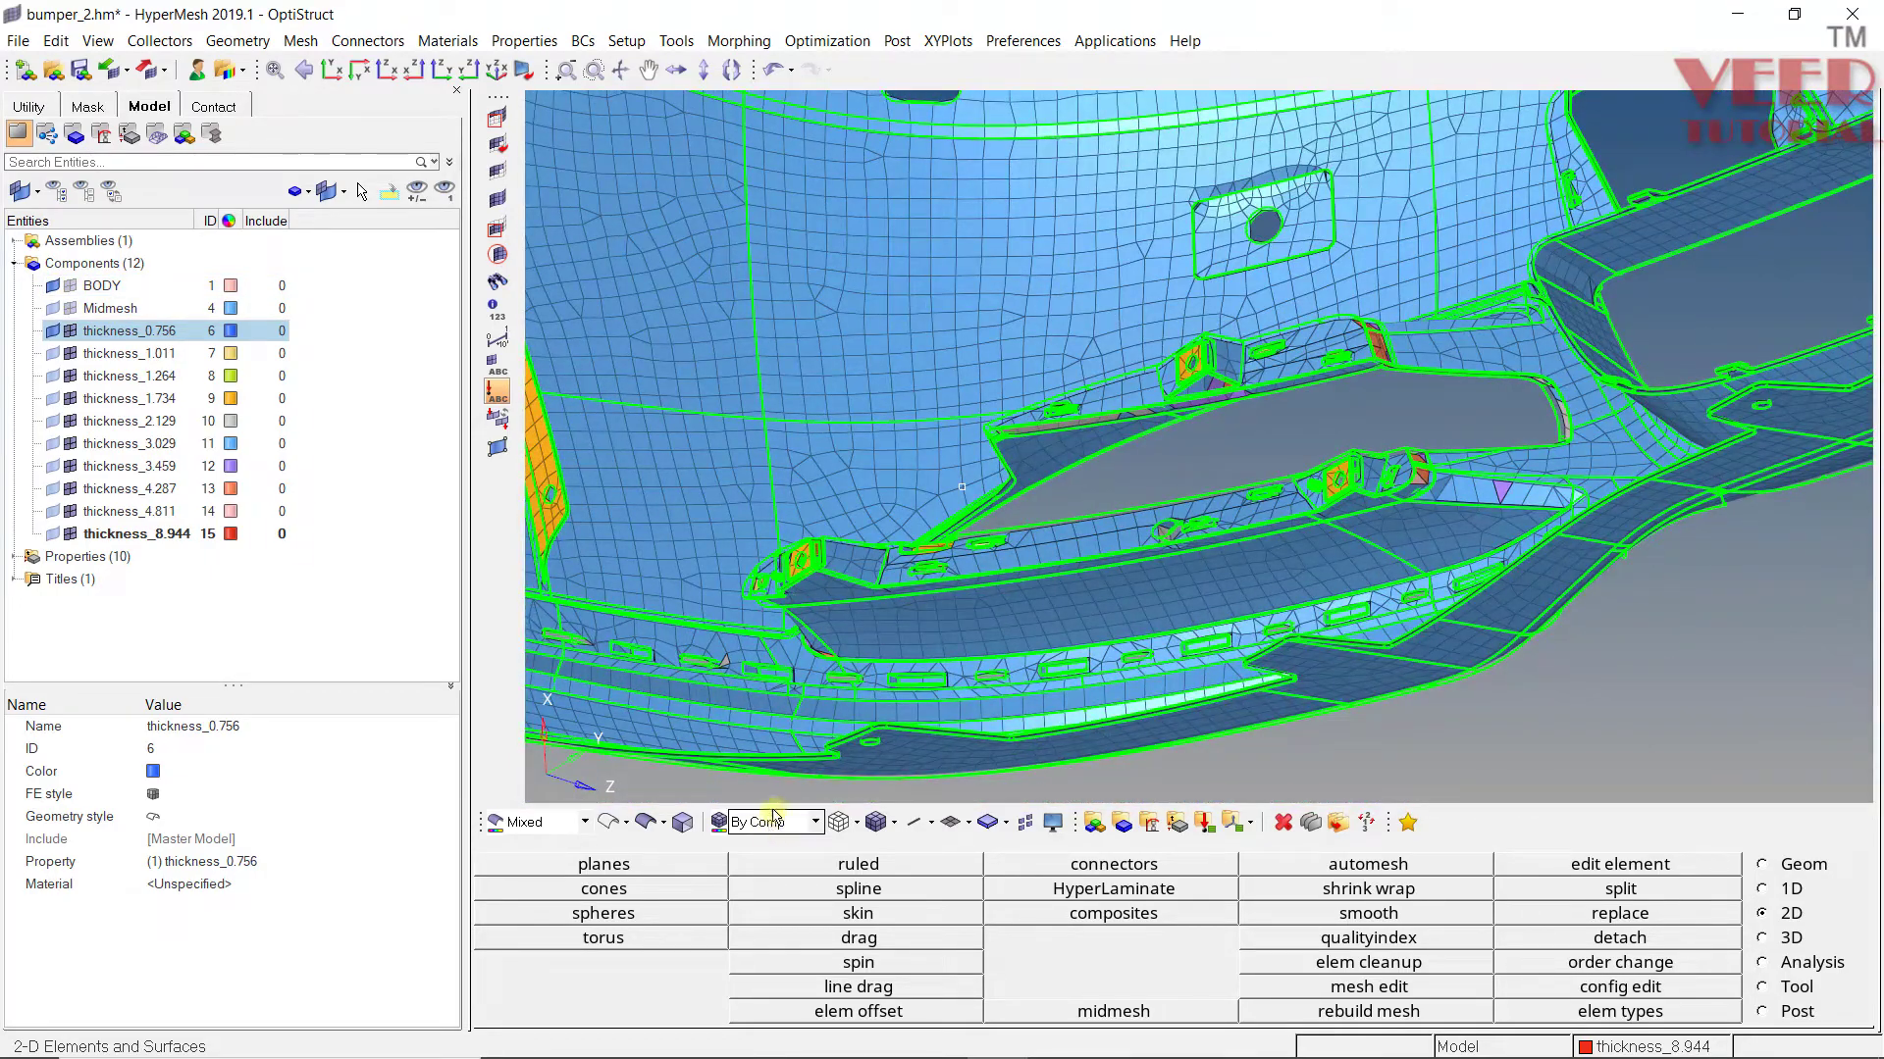
pyautogui.click(969, 824)
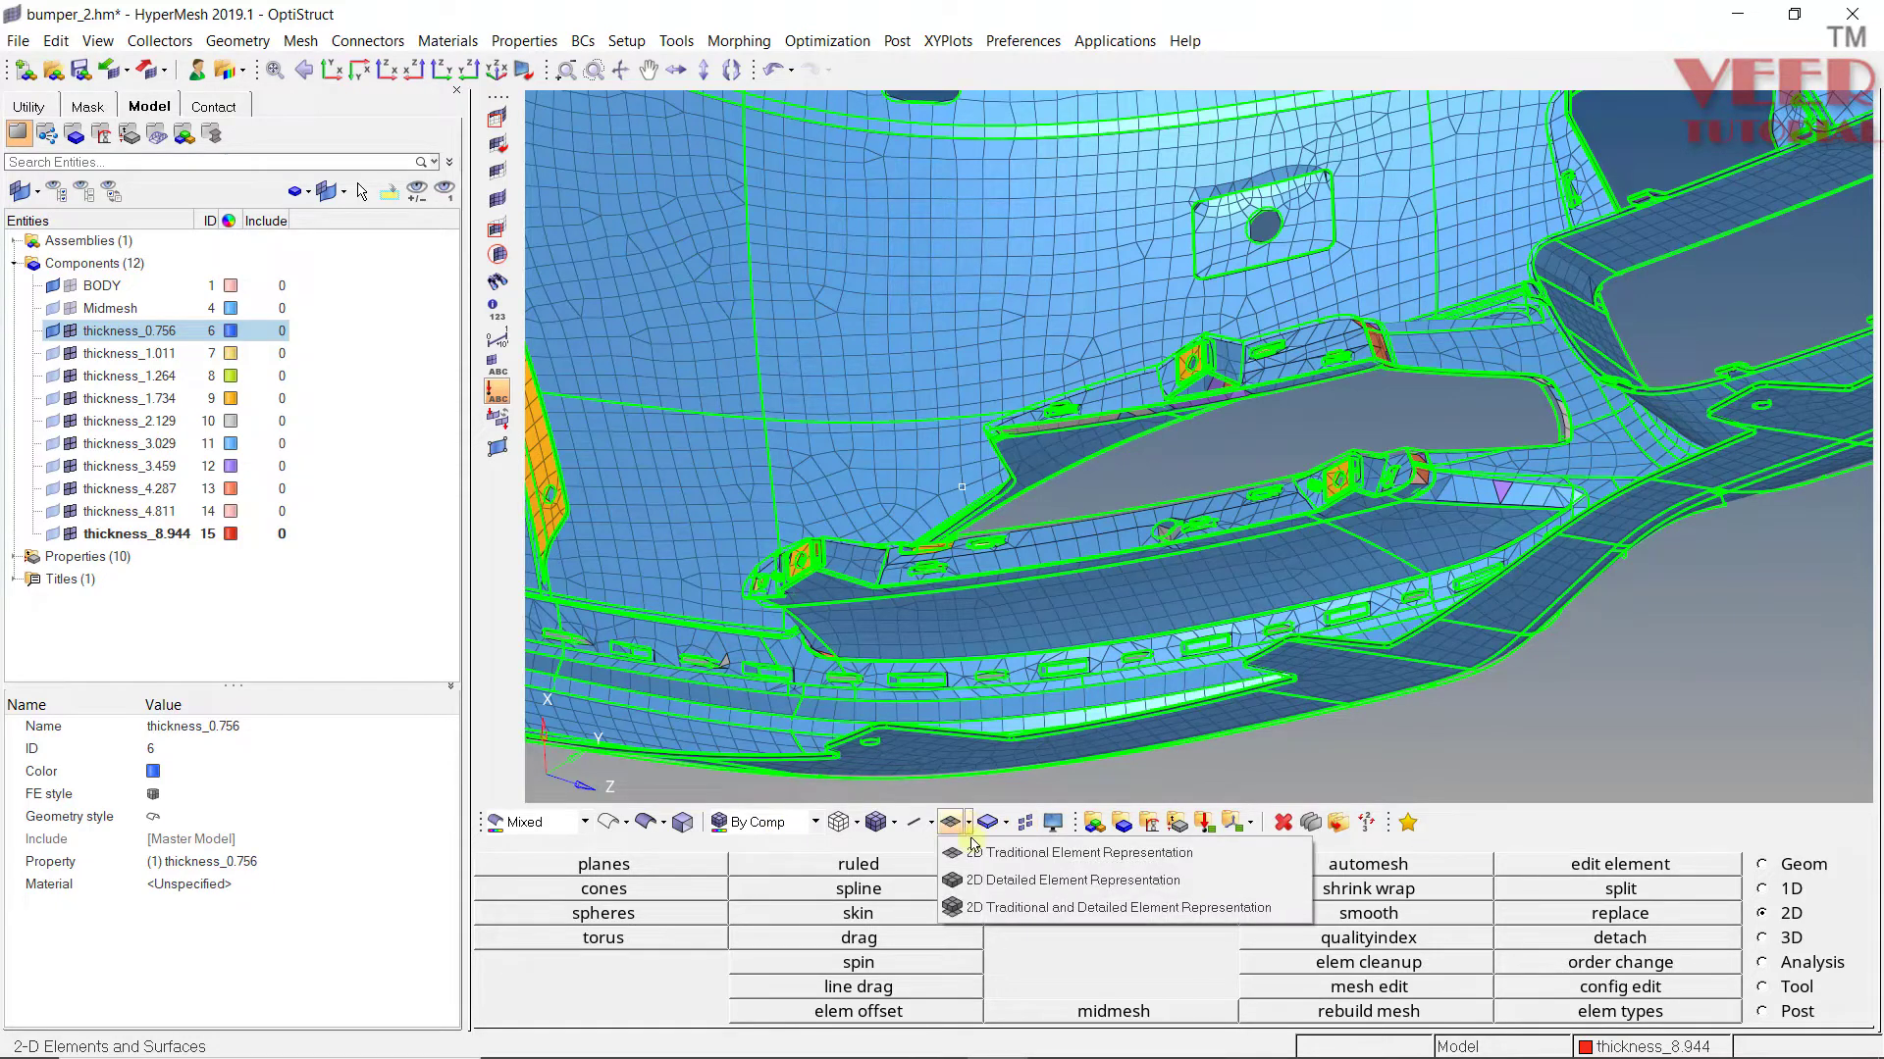
pyautogui.click(1010, 882)
# Step: Compare the 2D traditional and detailed element representations against the solid's edges at the bumper's end, finishing with the detailed one
pyautogui.scroll(-3, 875, 445)
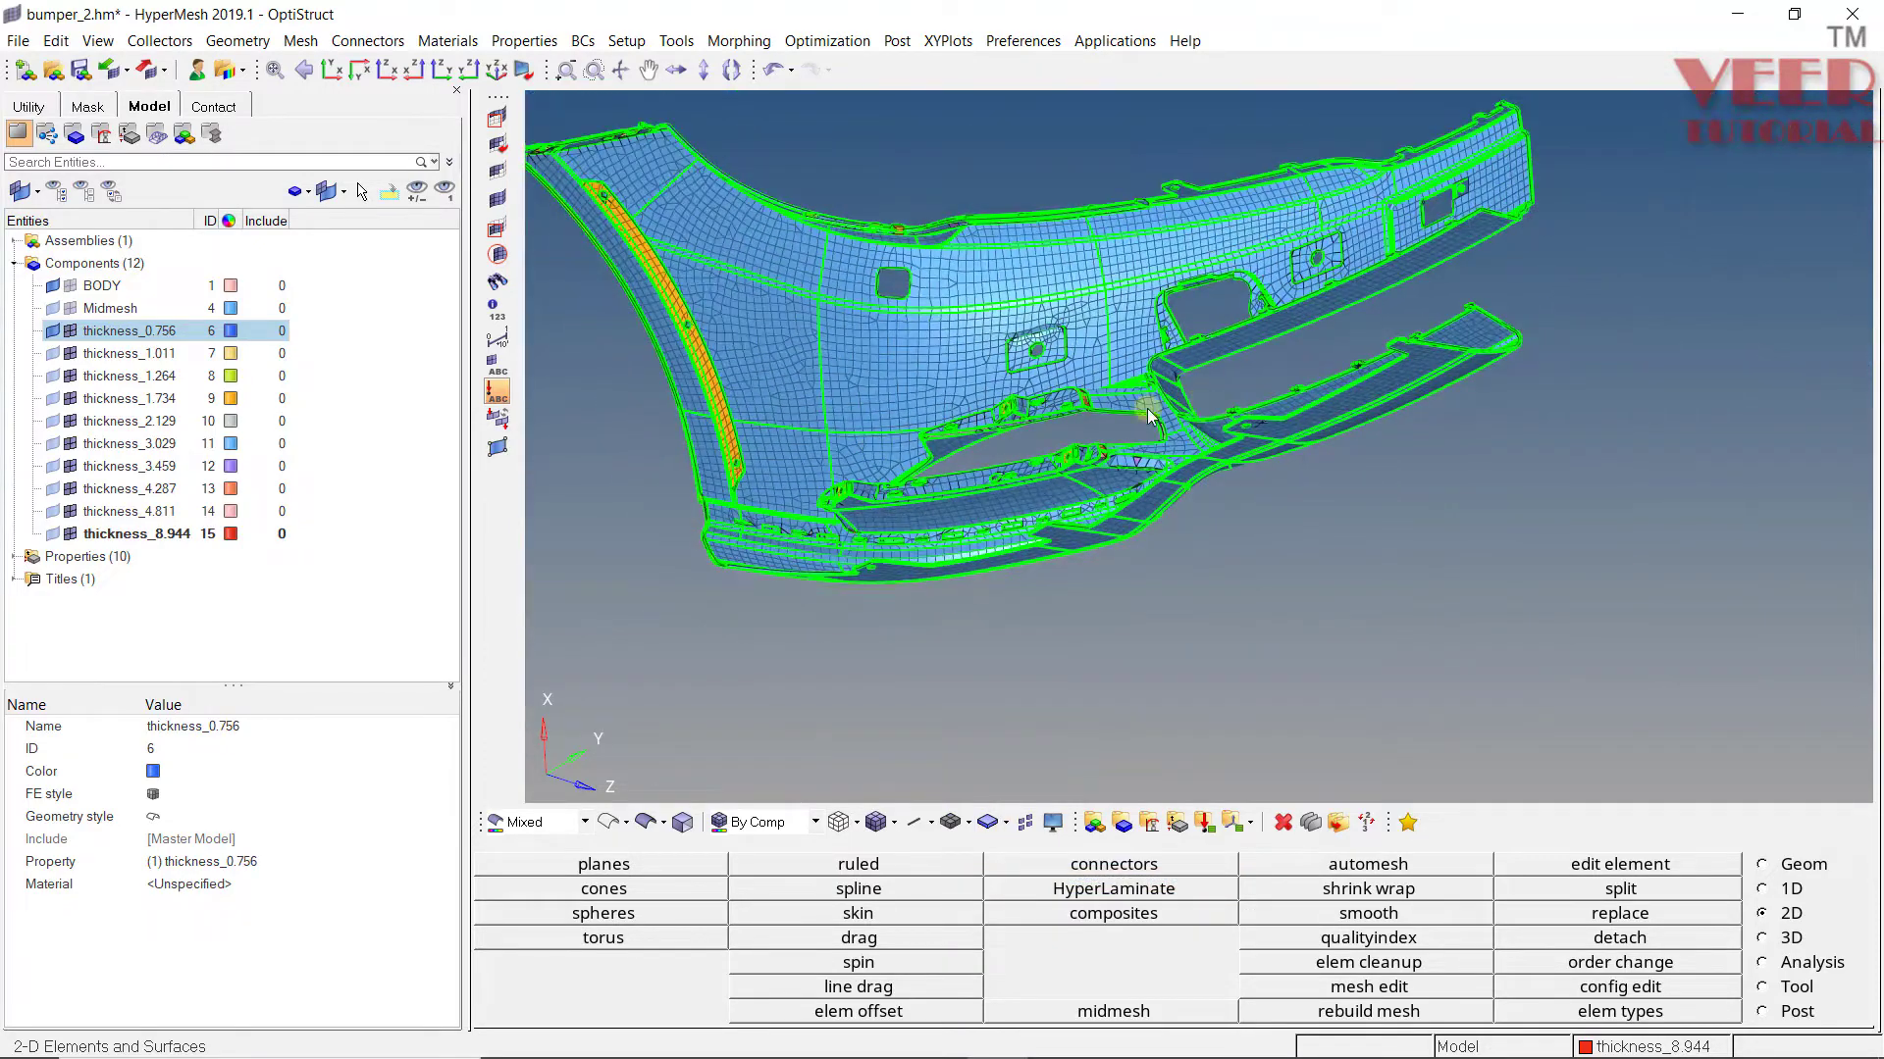
pyautogui.scroll(6, 1064, 402)
pyautogui.keyDown('ctrl'); pyautogui.moveTo(1047, 431); pyautogui.dragTo(950, 397); pyautogui.keyUp('ctrl')
pyautogui.keyDown('ctrl'); pyautogui.scroll(-6, 950, 397); pyautogui.keyUp('ctrl')
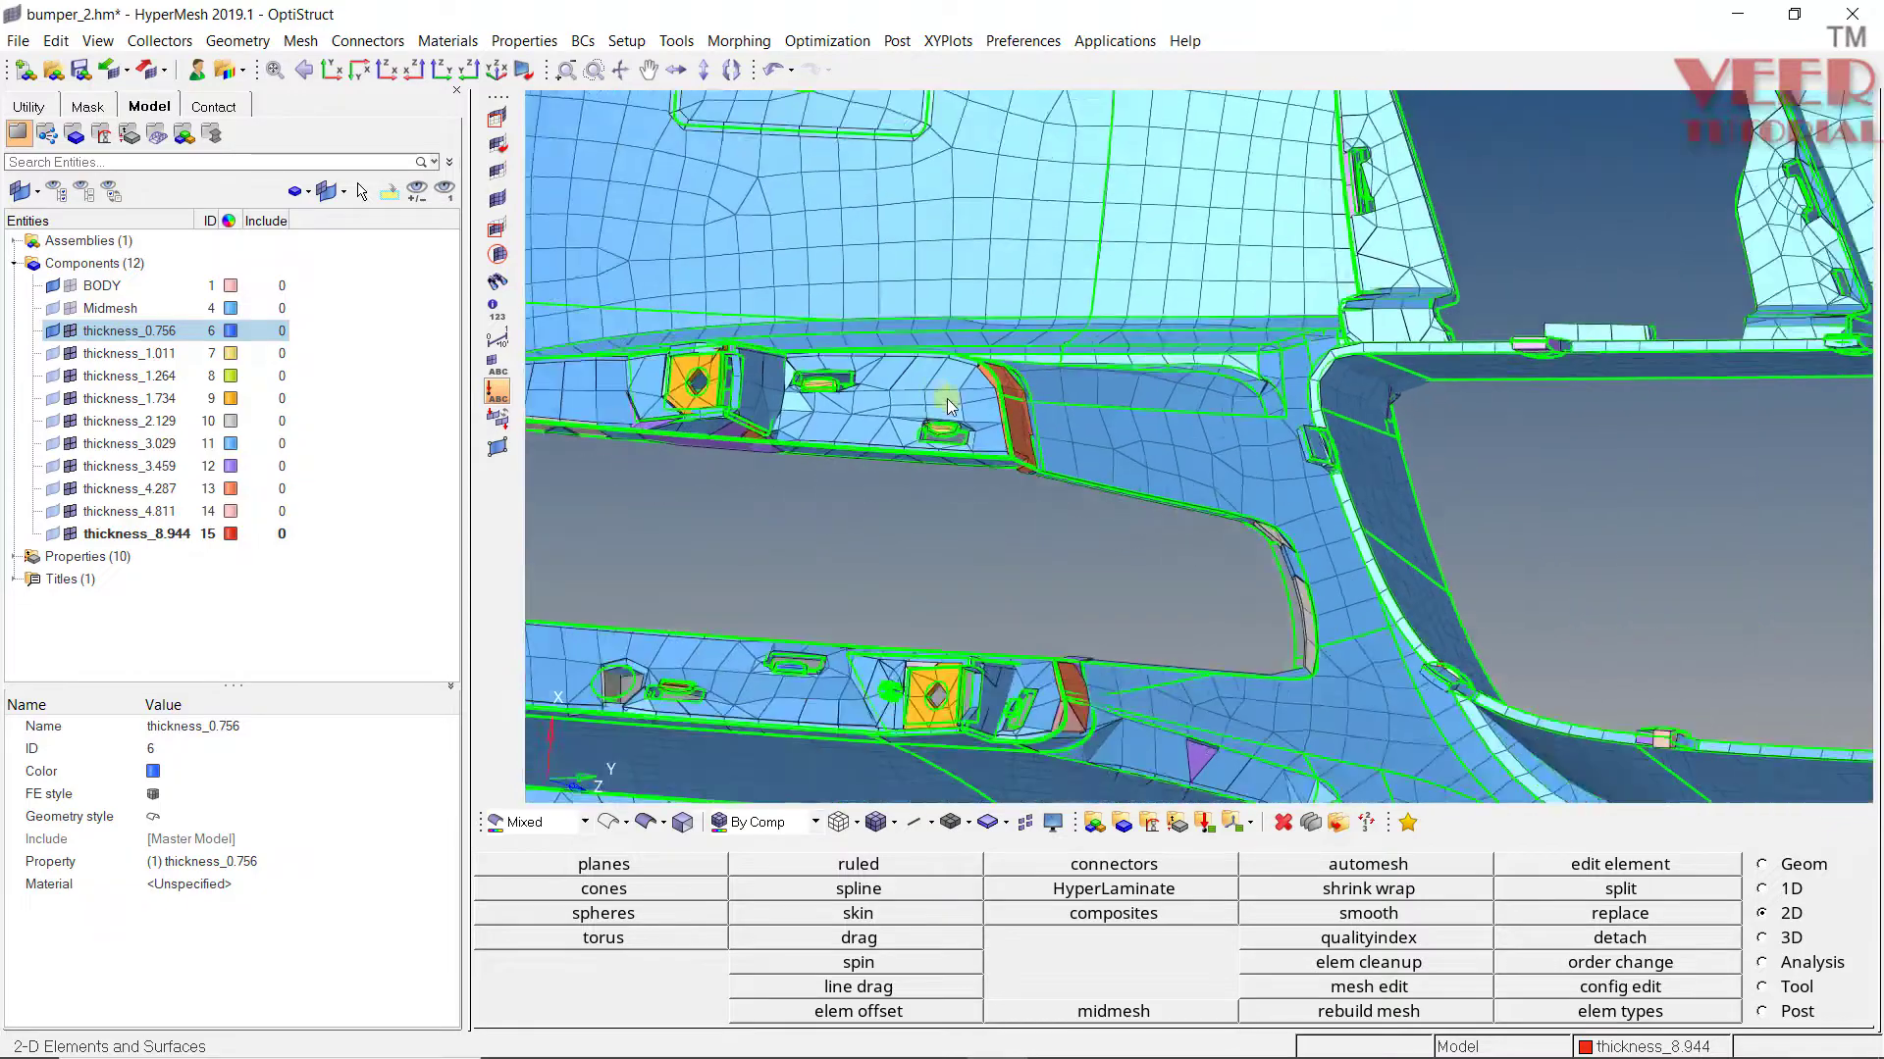
pyautogui.scroll(8, 1462, 366)
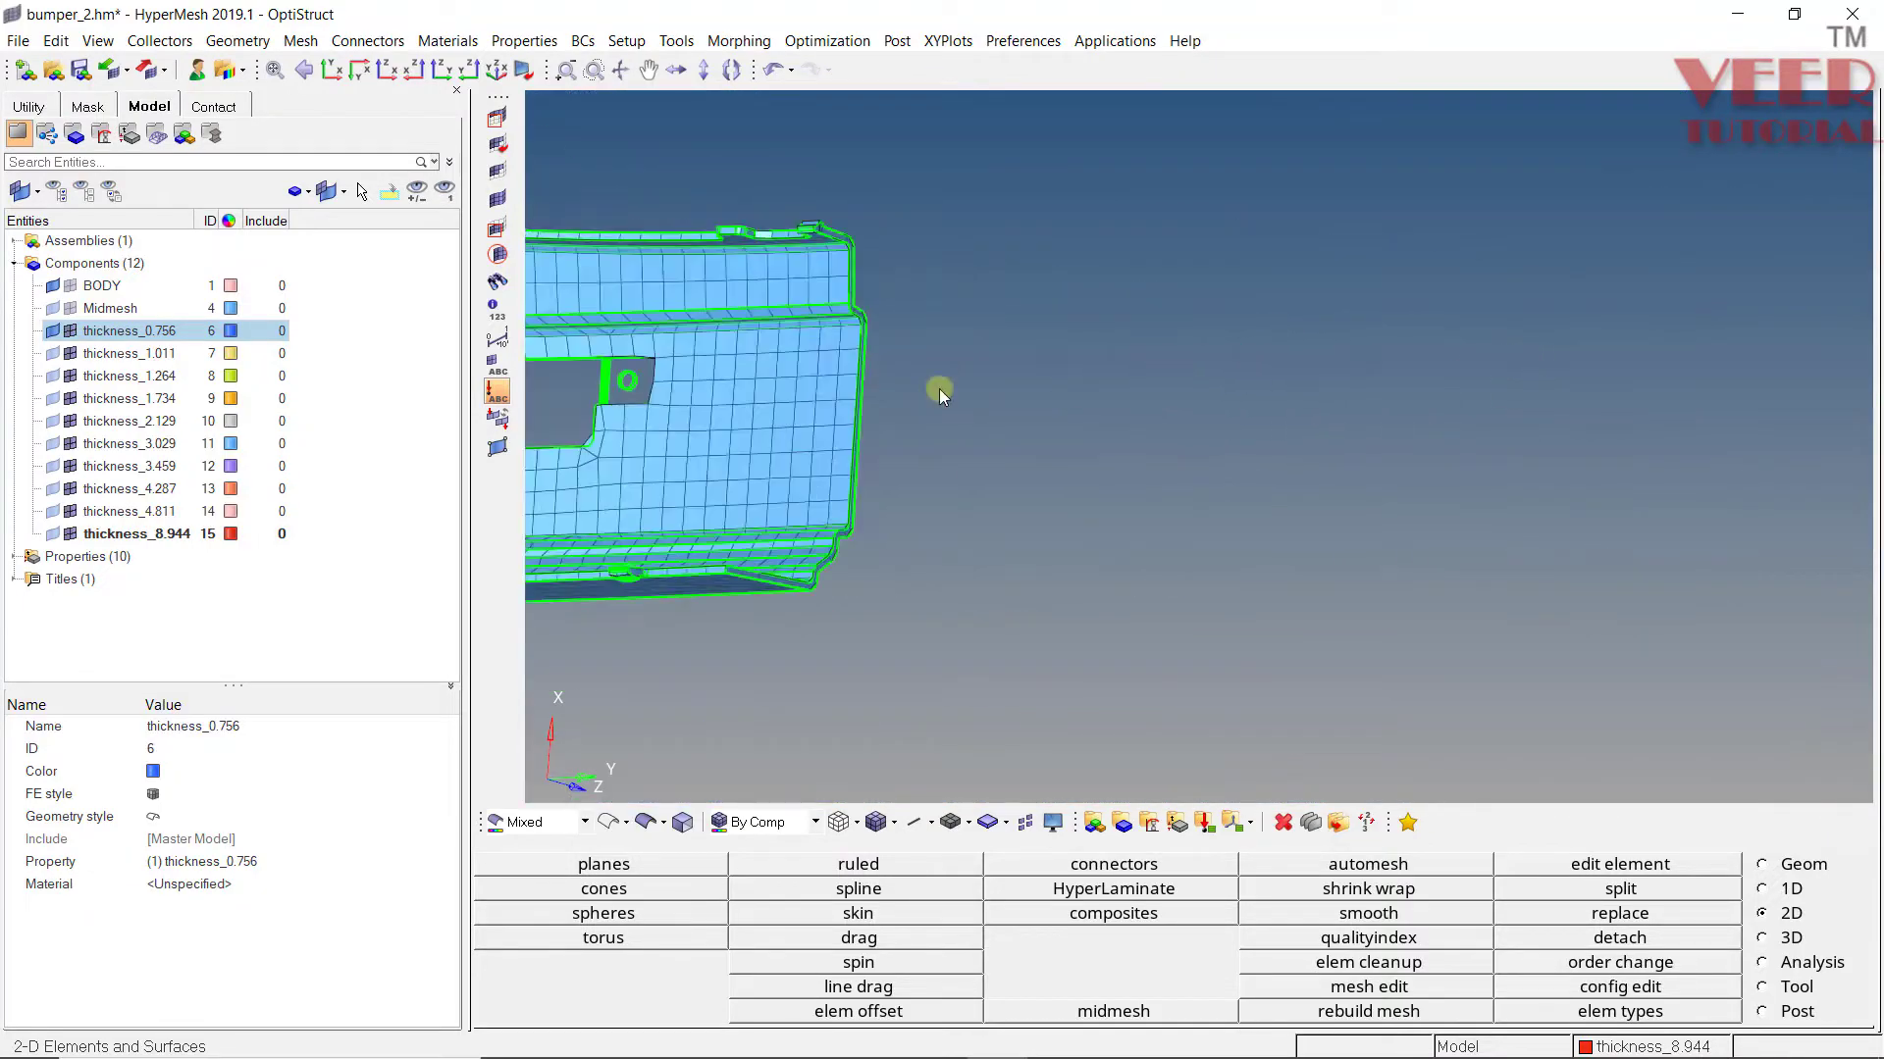
pyautogui.keyDown('ctrl'); pyautogui.moveTo(945, 532); pyautogui.dragTo(948, 442); pyautogui.keyUp('ctrl')
pyautogui.keyDown('ctrl'); pyautogui.scroll(7, 991, 280); pyautogui.keyUp('ctrl')
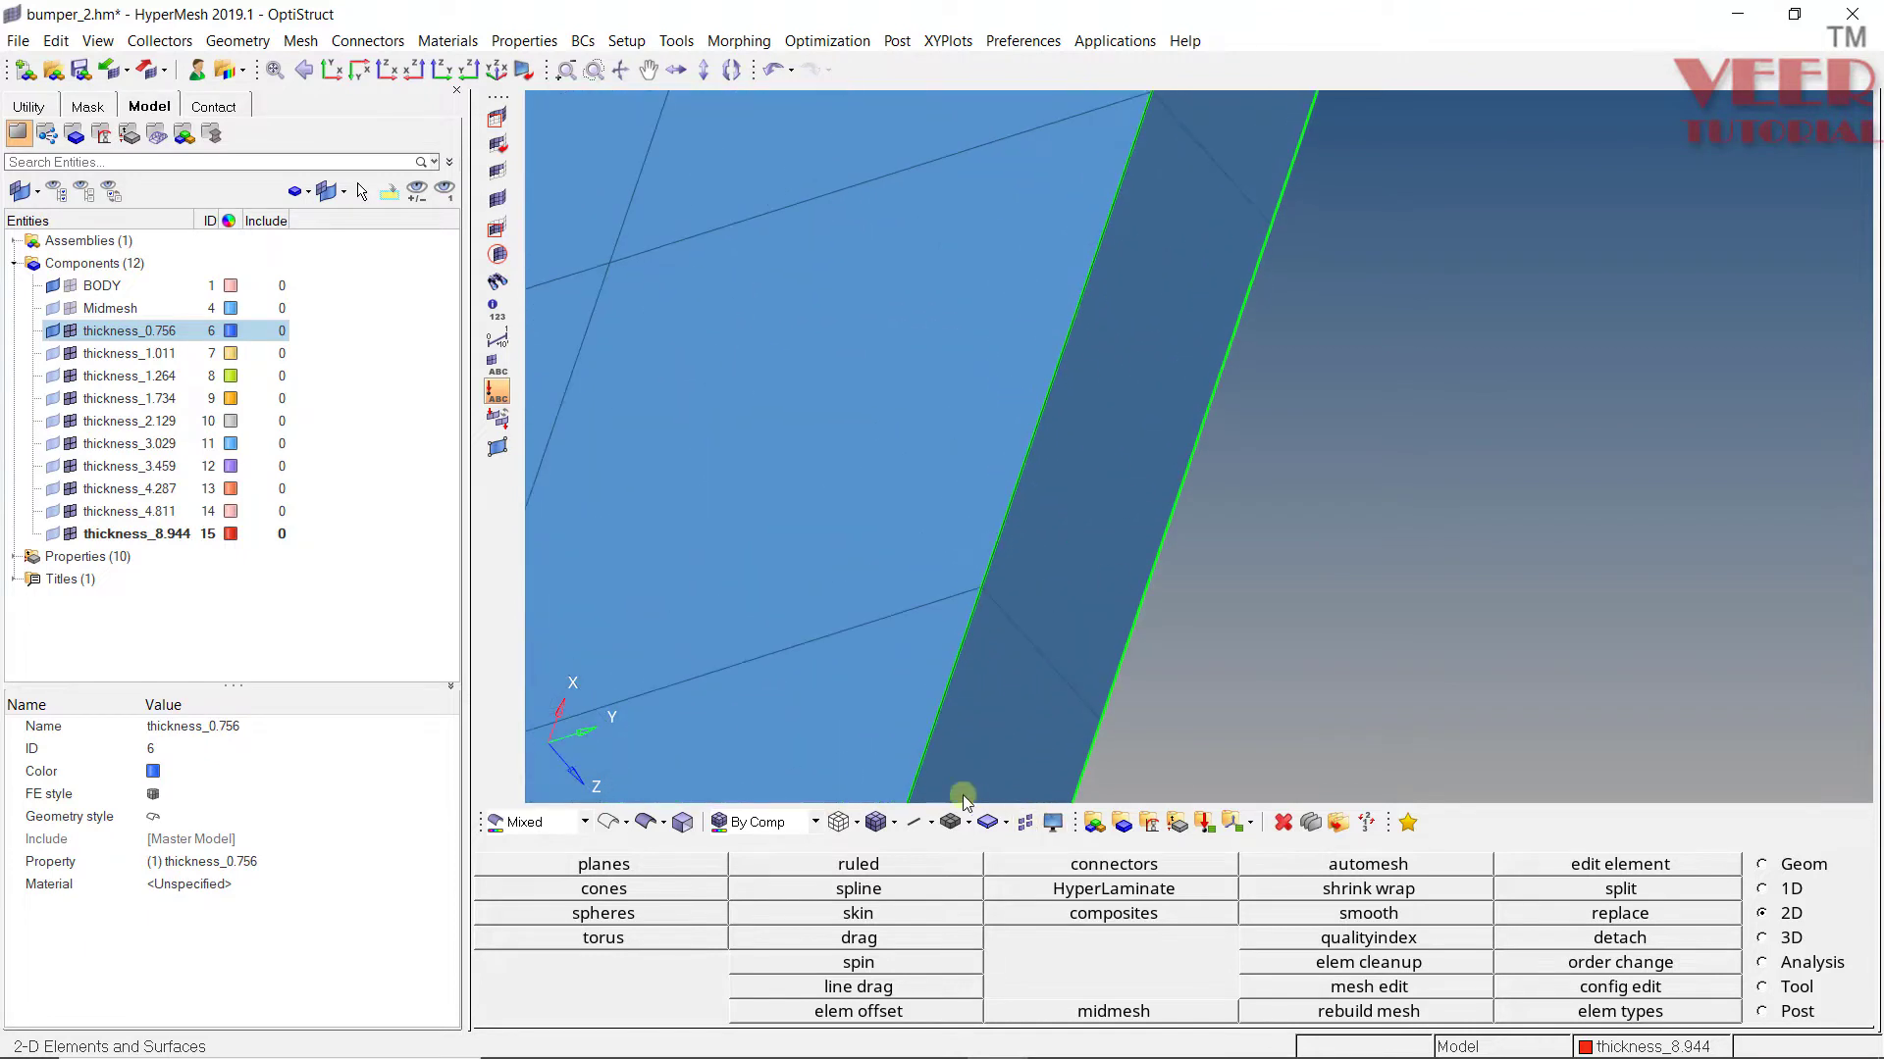
pyautogui.click(970, 824)
pyautogui.click(990, 854)
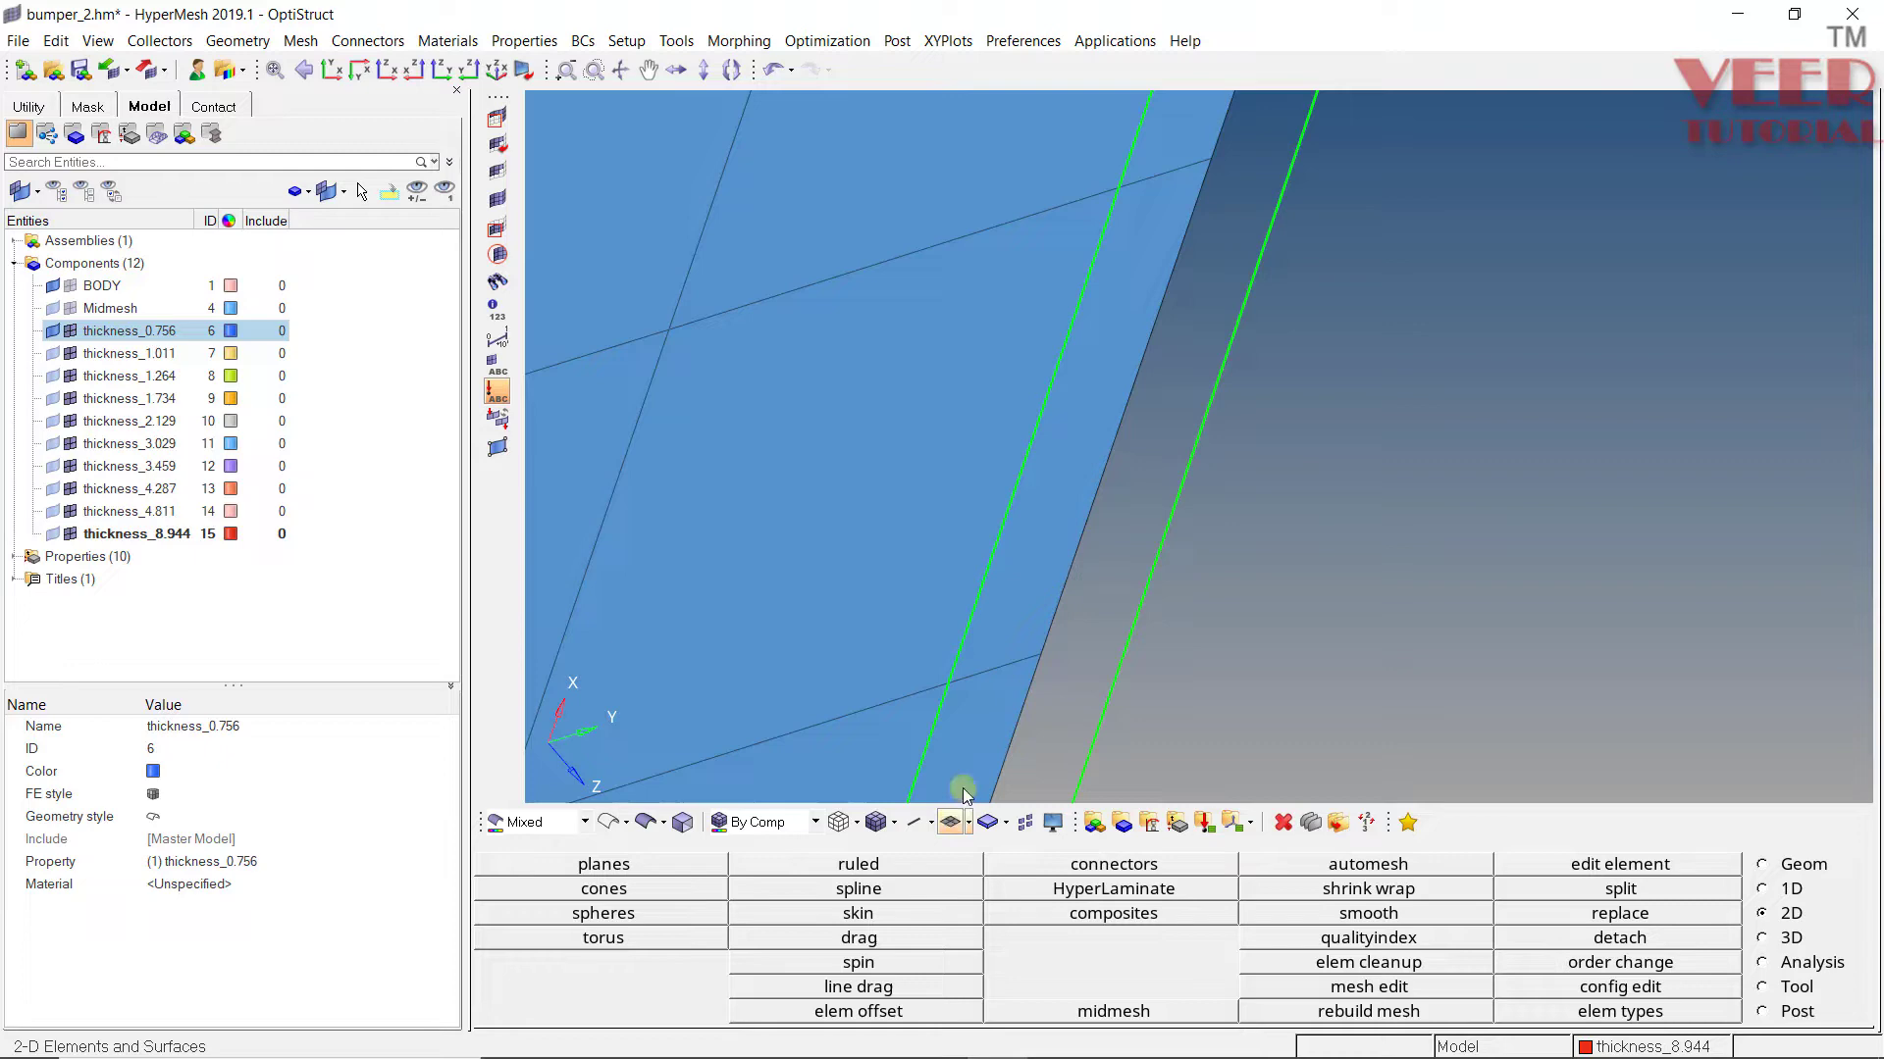
pyautogui.click(969, 824)
pyautogui.click(989, 881)
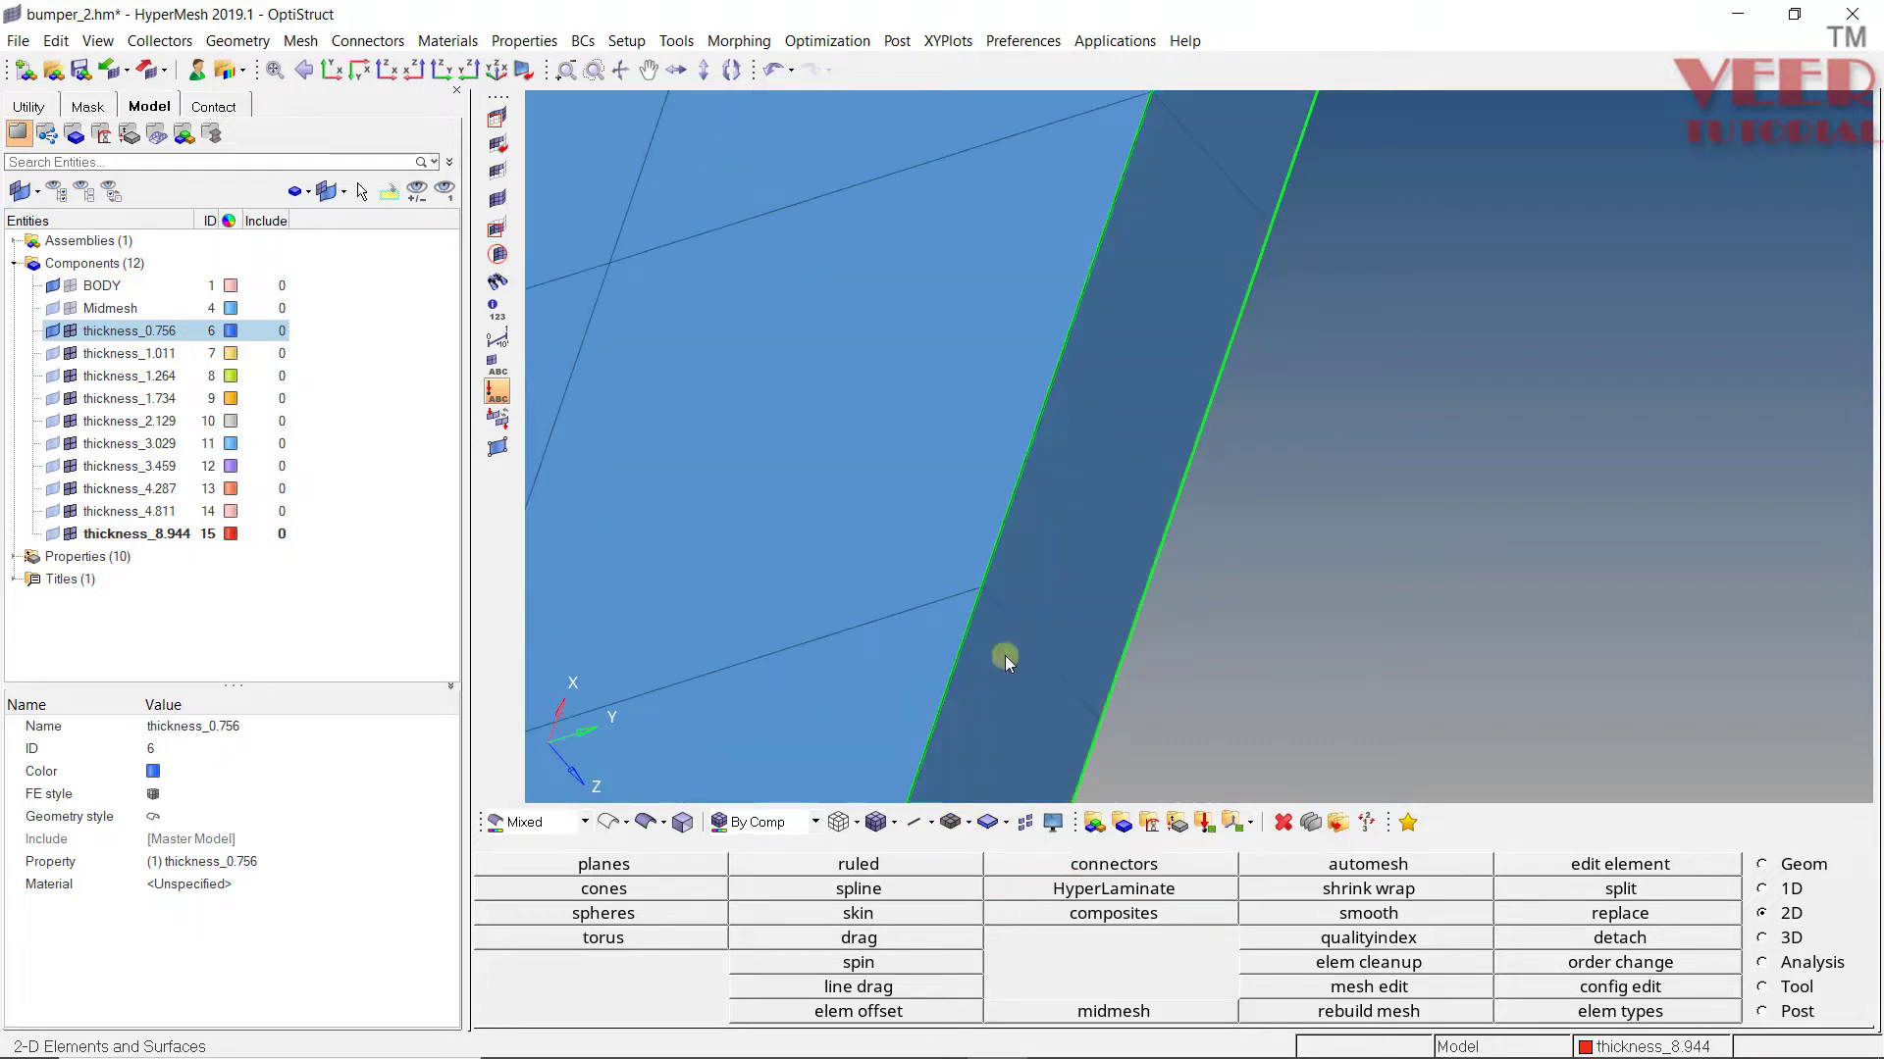
# Step: Examine the detailed element thickness against the solid edges at the bumper's end, the square recess with its hole and the differently coloured patches
pyautogui.scroll(5, 975, 586)
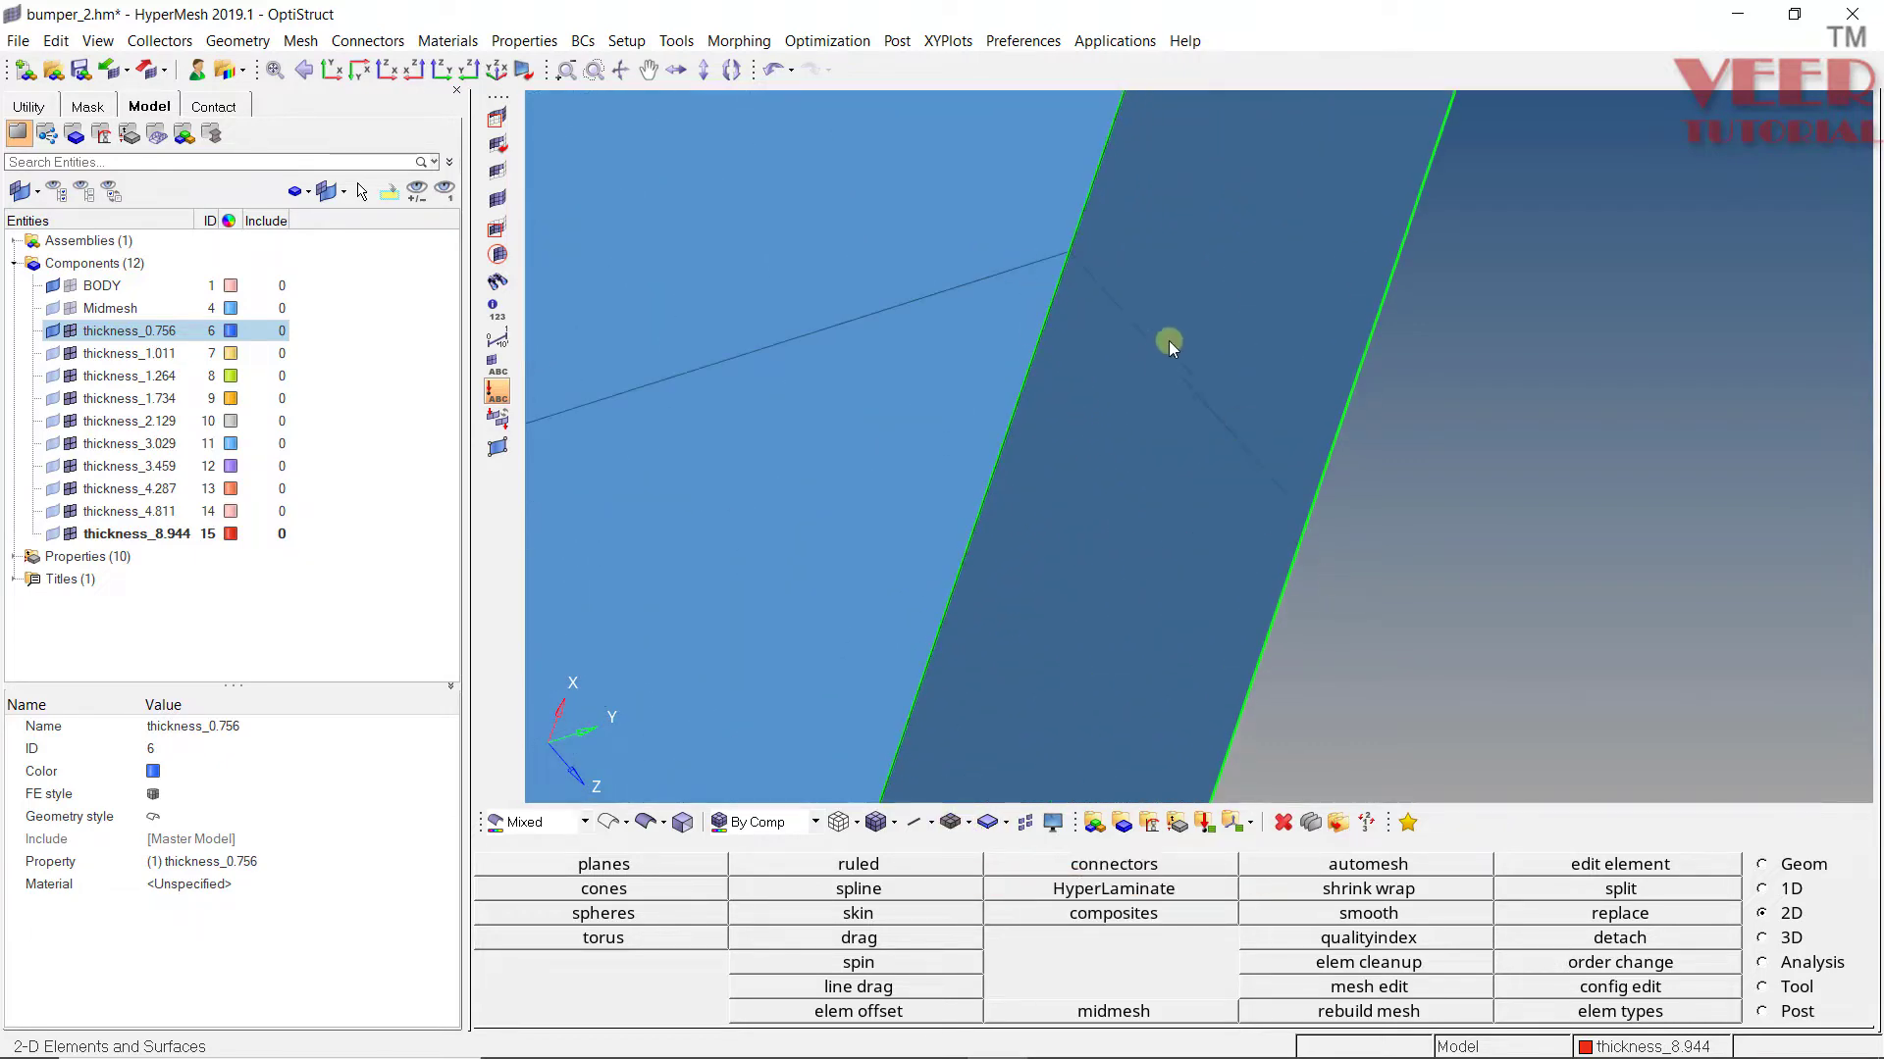
pyautogui.scroll(-6, 1169, 341)
pyautogui.keyDown('ctrl'); pyautogui.moveTo(1144, 328); pyautogui.dragTo(1051, 367); pyautogui.keyUp('ctrl')
pyautogui.scroll(3, 1051, 366)
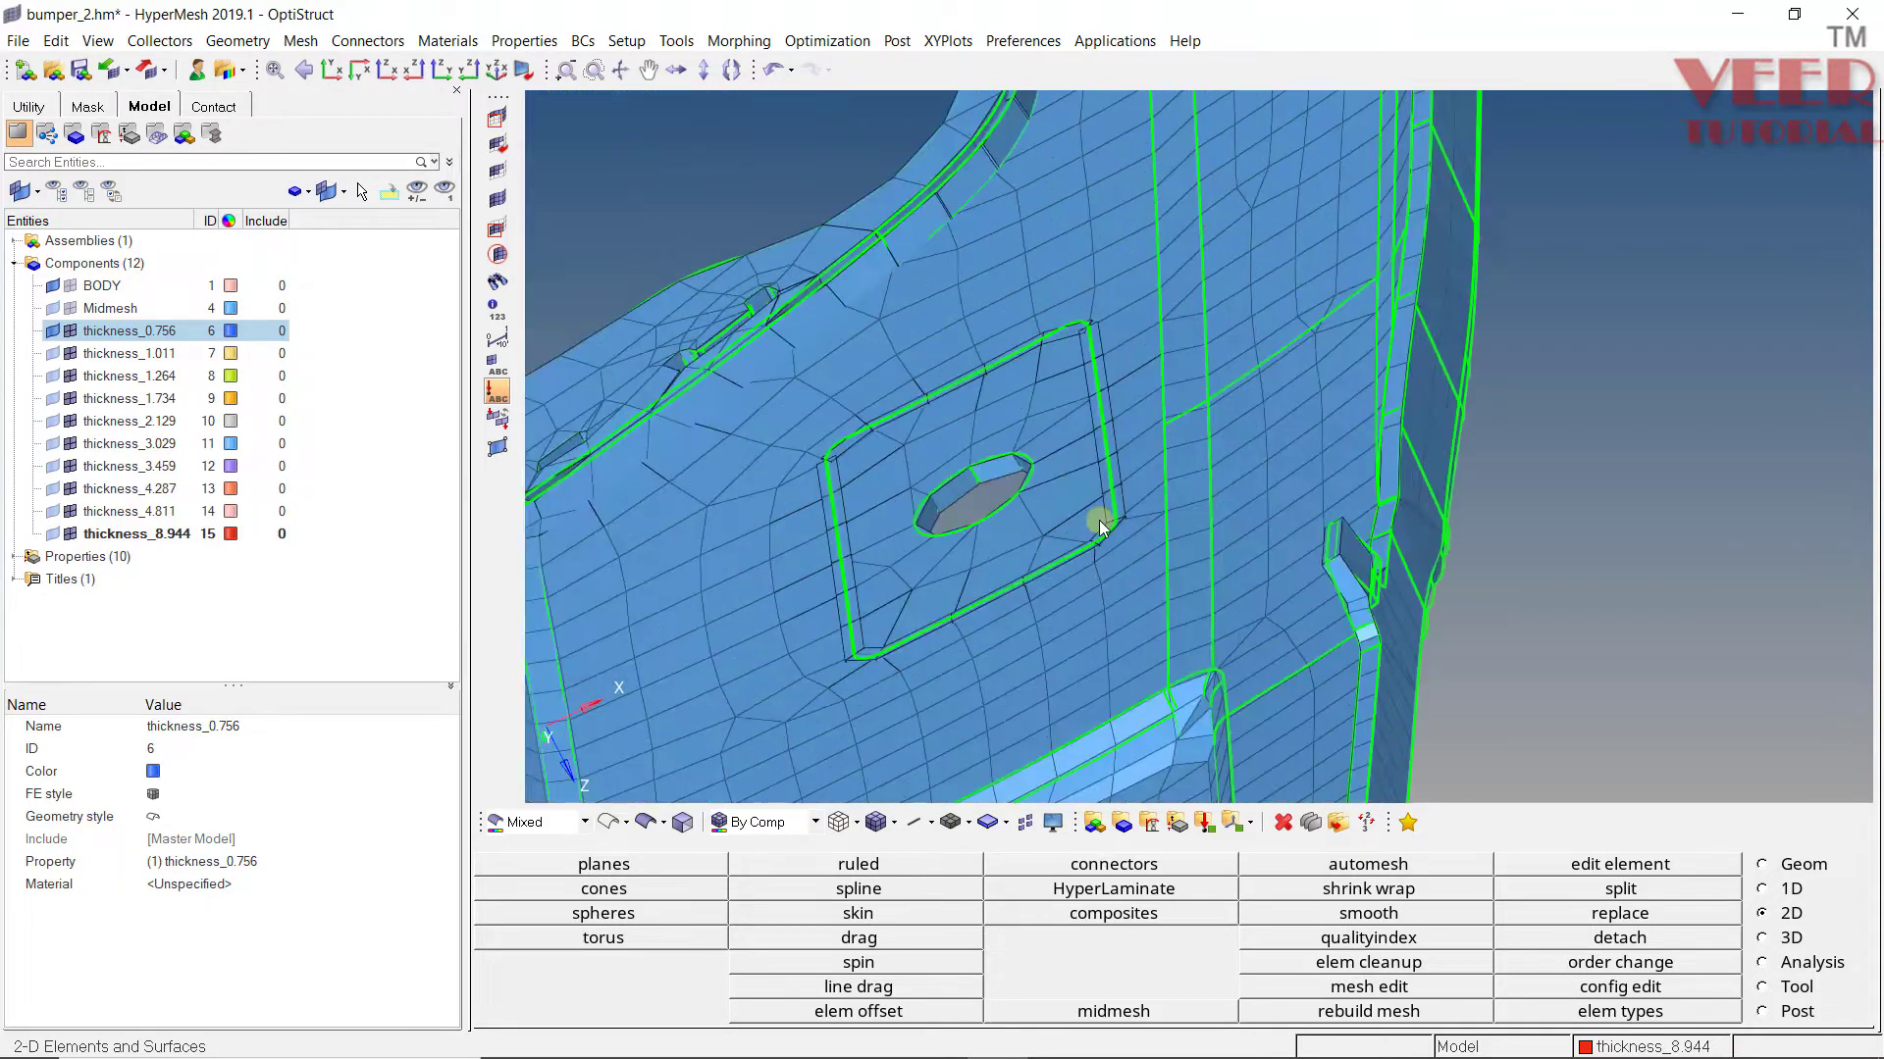
pyautogui.scroll(2, 981, 402)
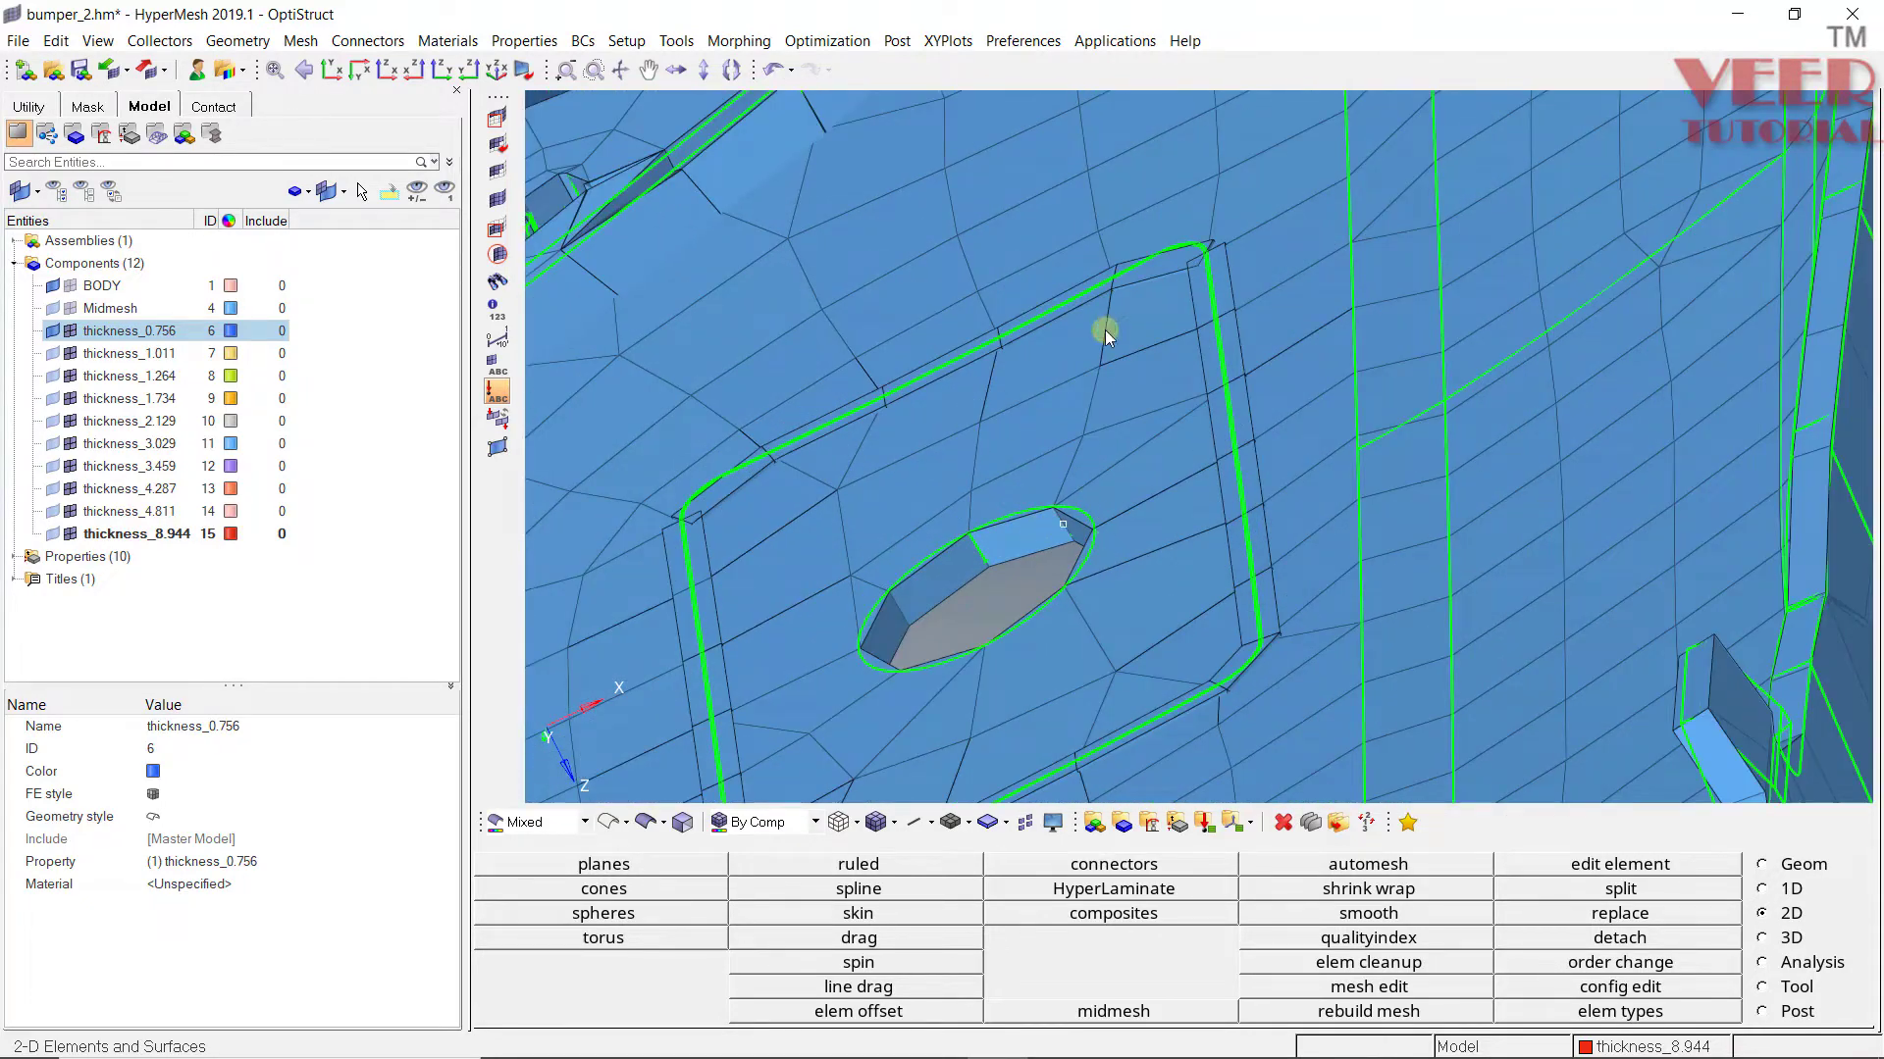
pyautogui.scroll(-8, 1249, 534)
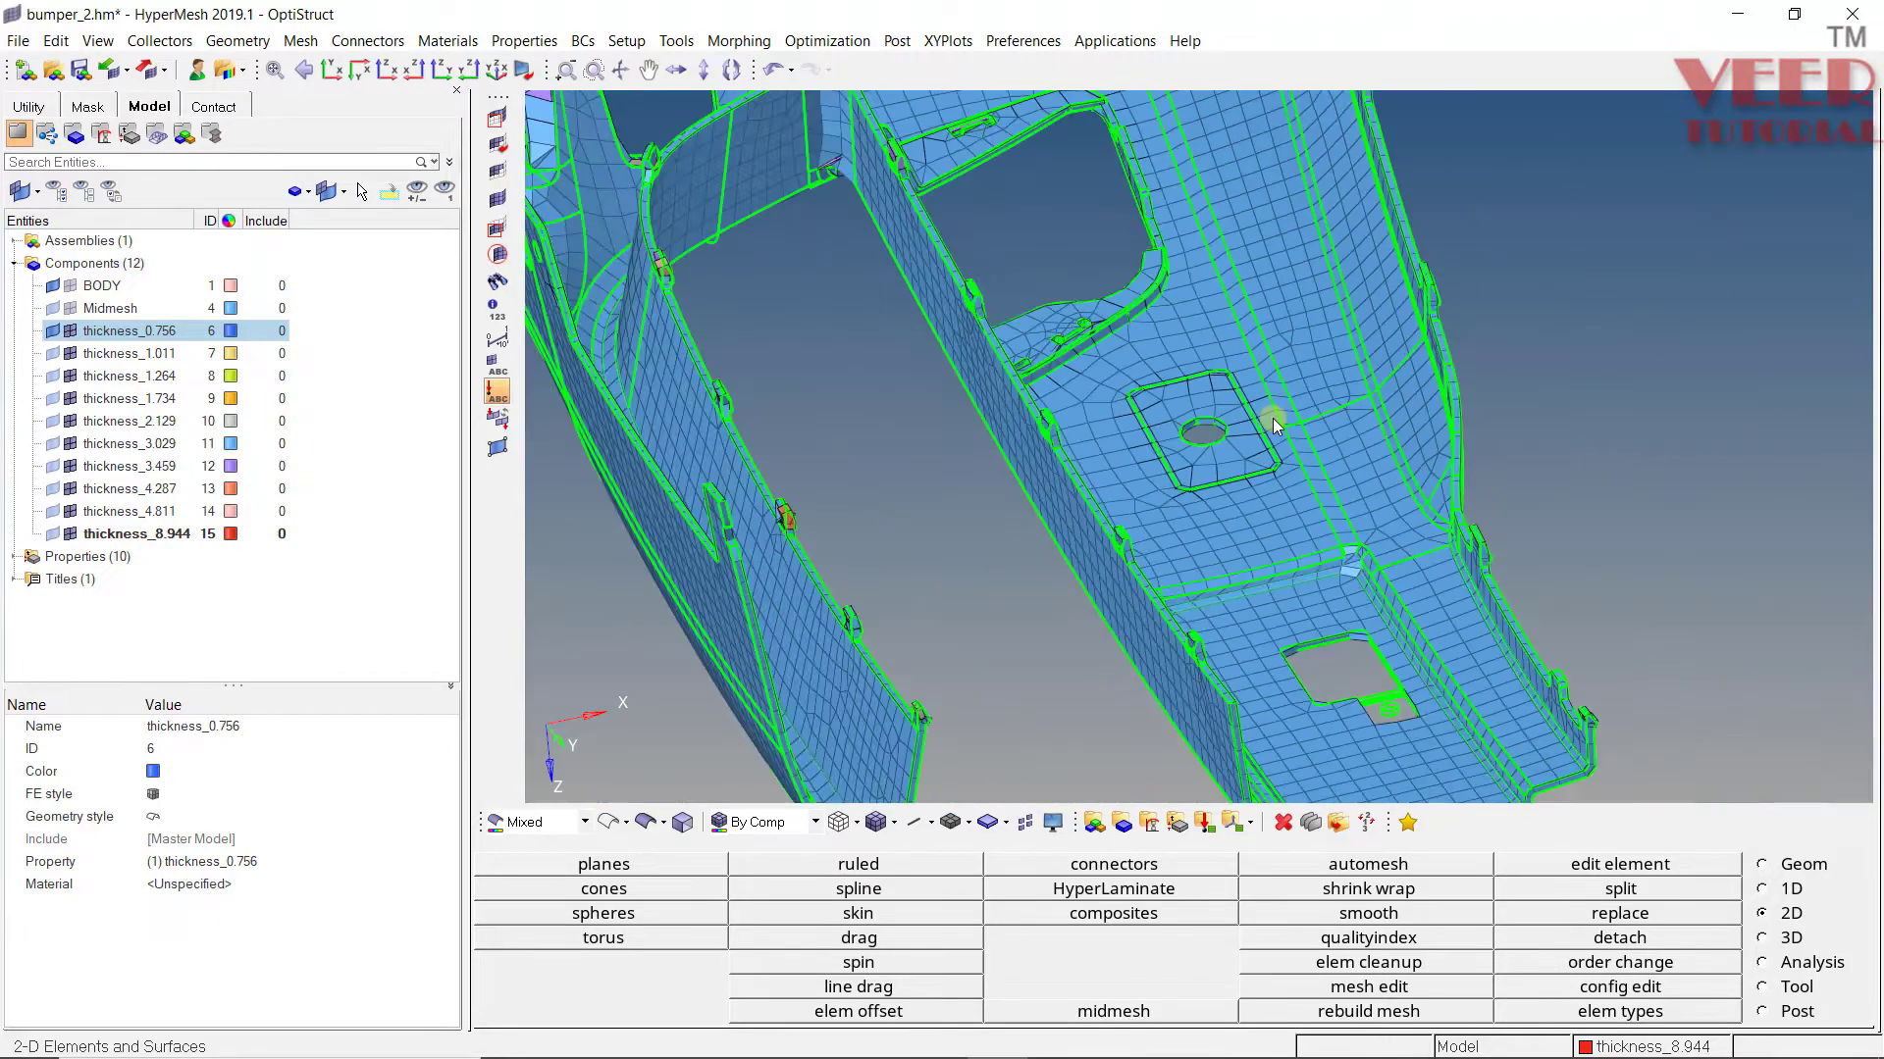
pyautogui.scroll(-4, 1274, 418)
pyautogui.scroll(10, 925, 243)
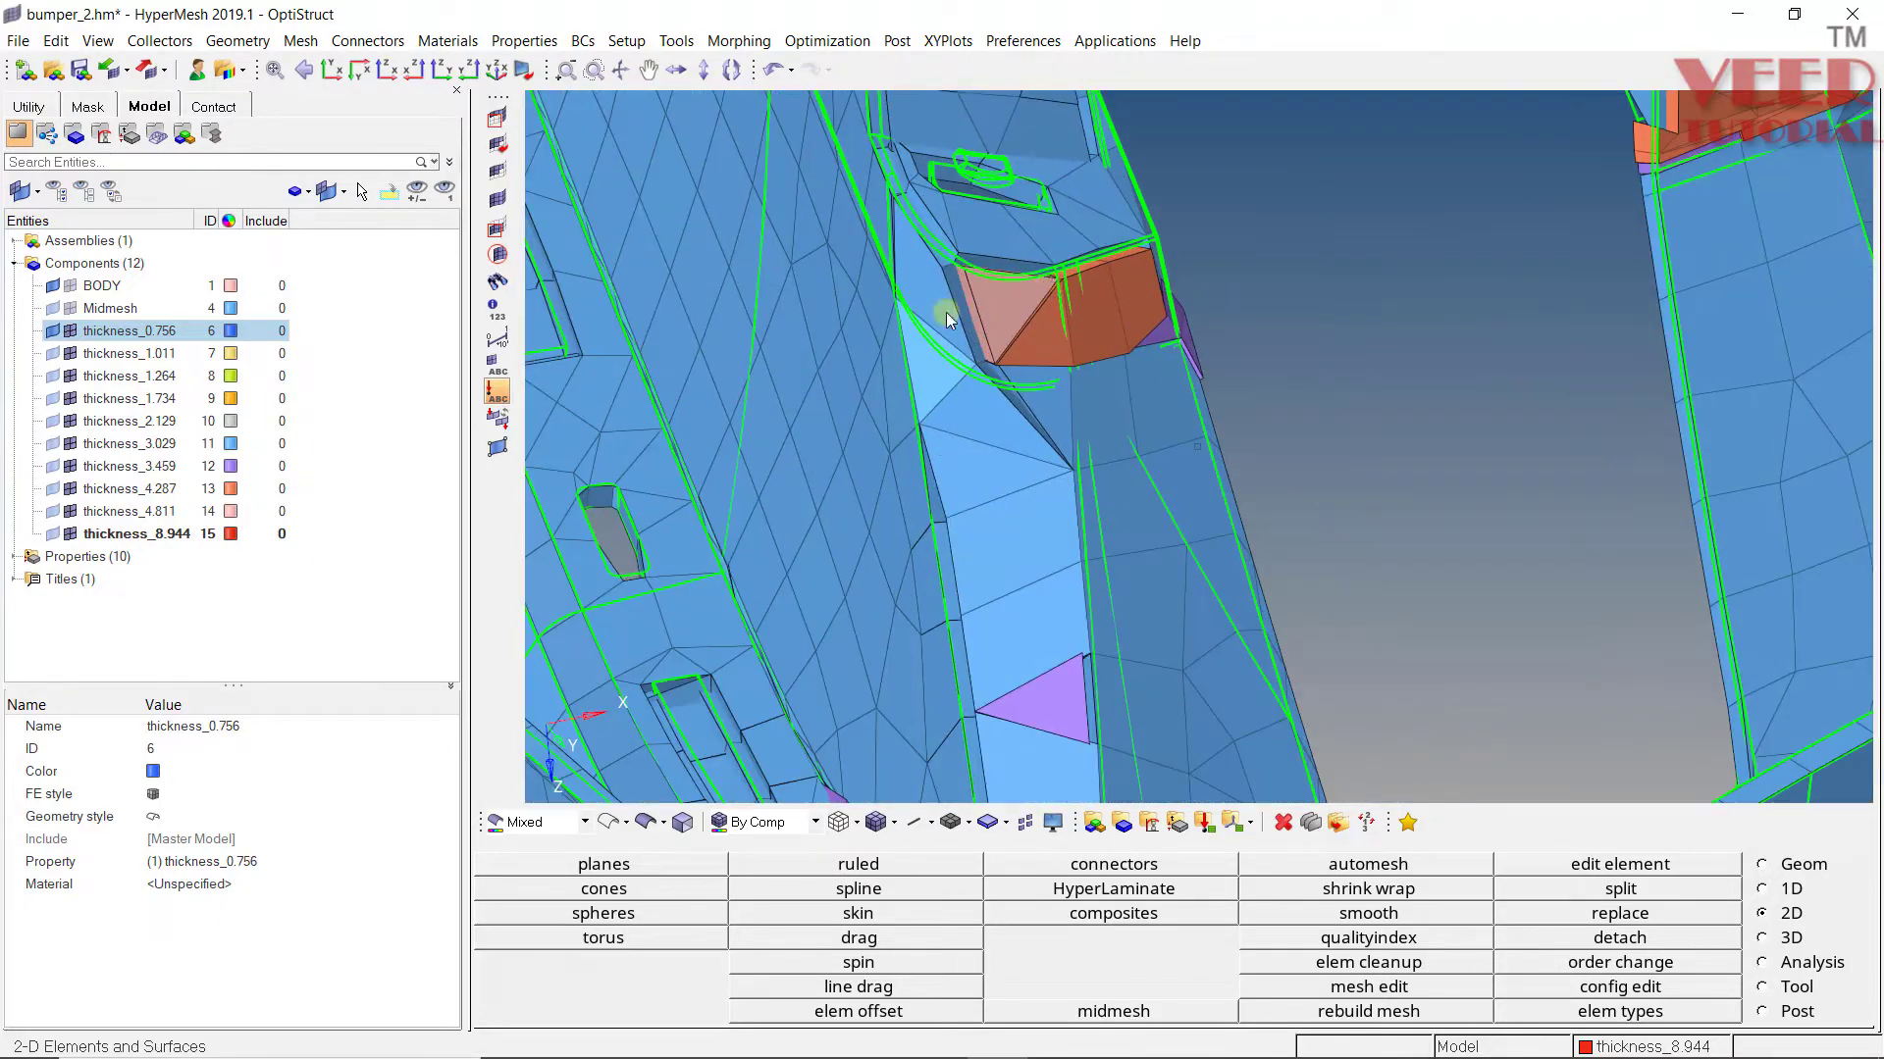
pyautogui.keyDown('ctrl'); pyautogui.moveTo(946, 312); pyautogui.dragTo(930, 350); pyautogui.keyUp('ctrl')
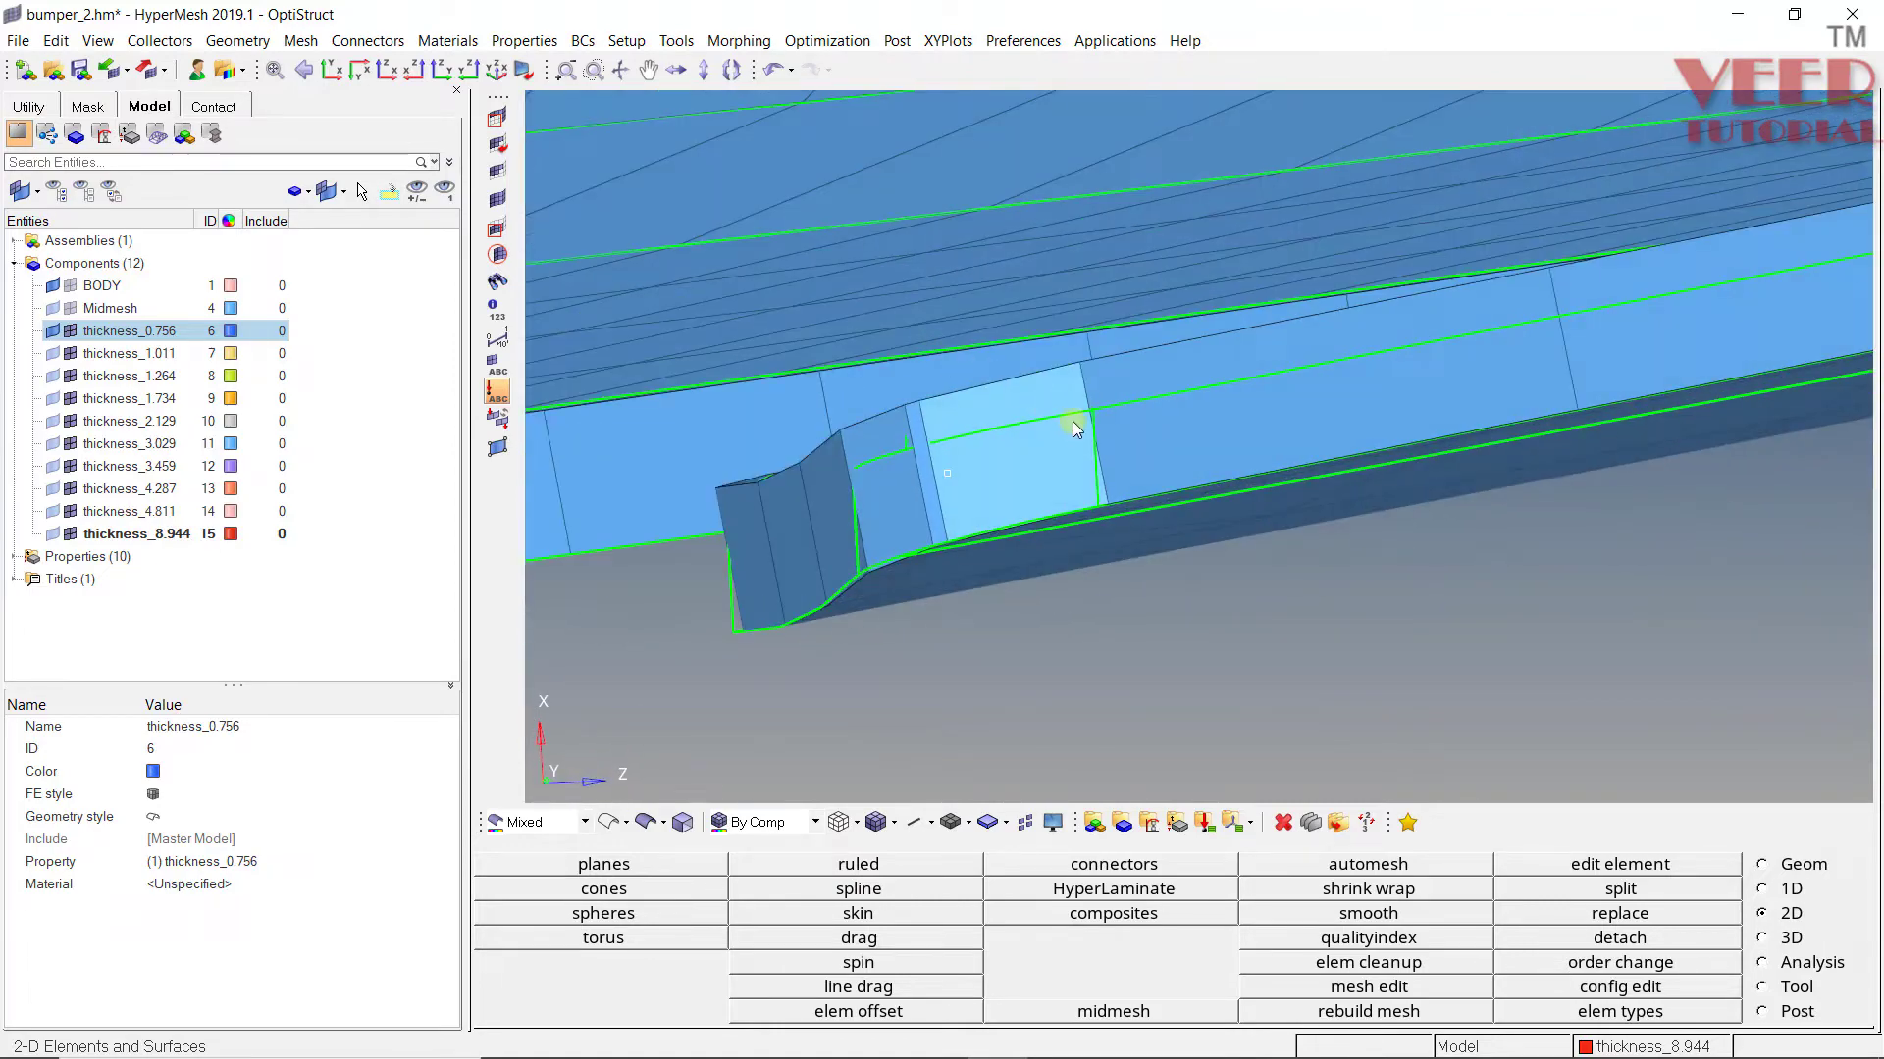
# Step: Examine how the detailed element thickness fits the solid's edges at the corner and rim of the bumper's lower tab
pyautogui.scroll(4, 1093, 408)
pyautogui.scroll(-4, 1044, 377)
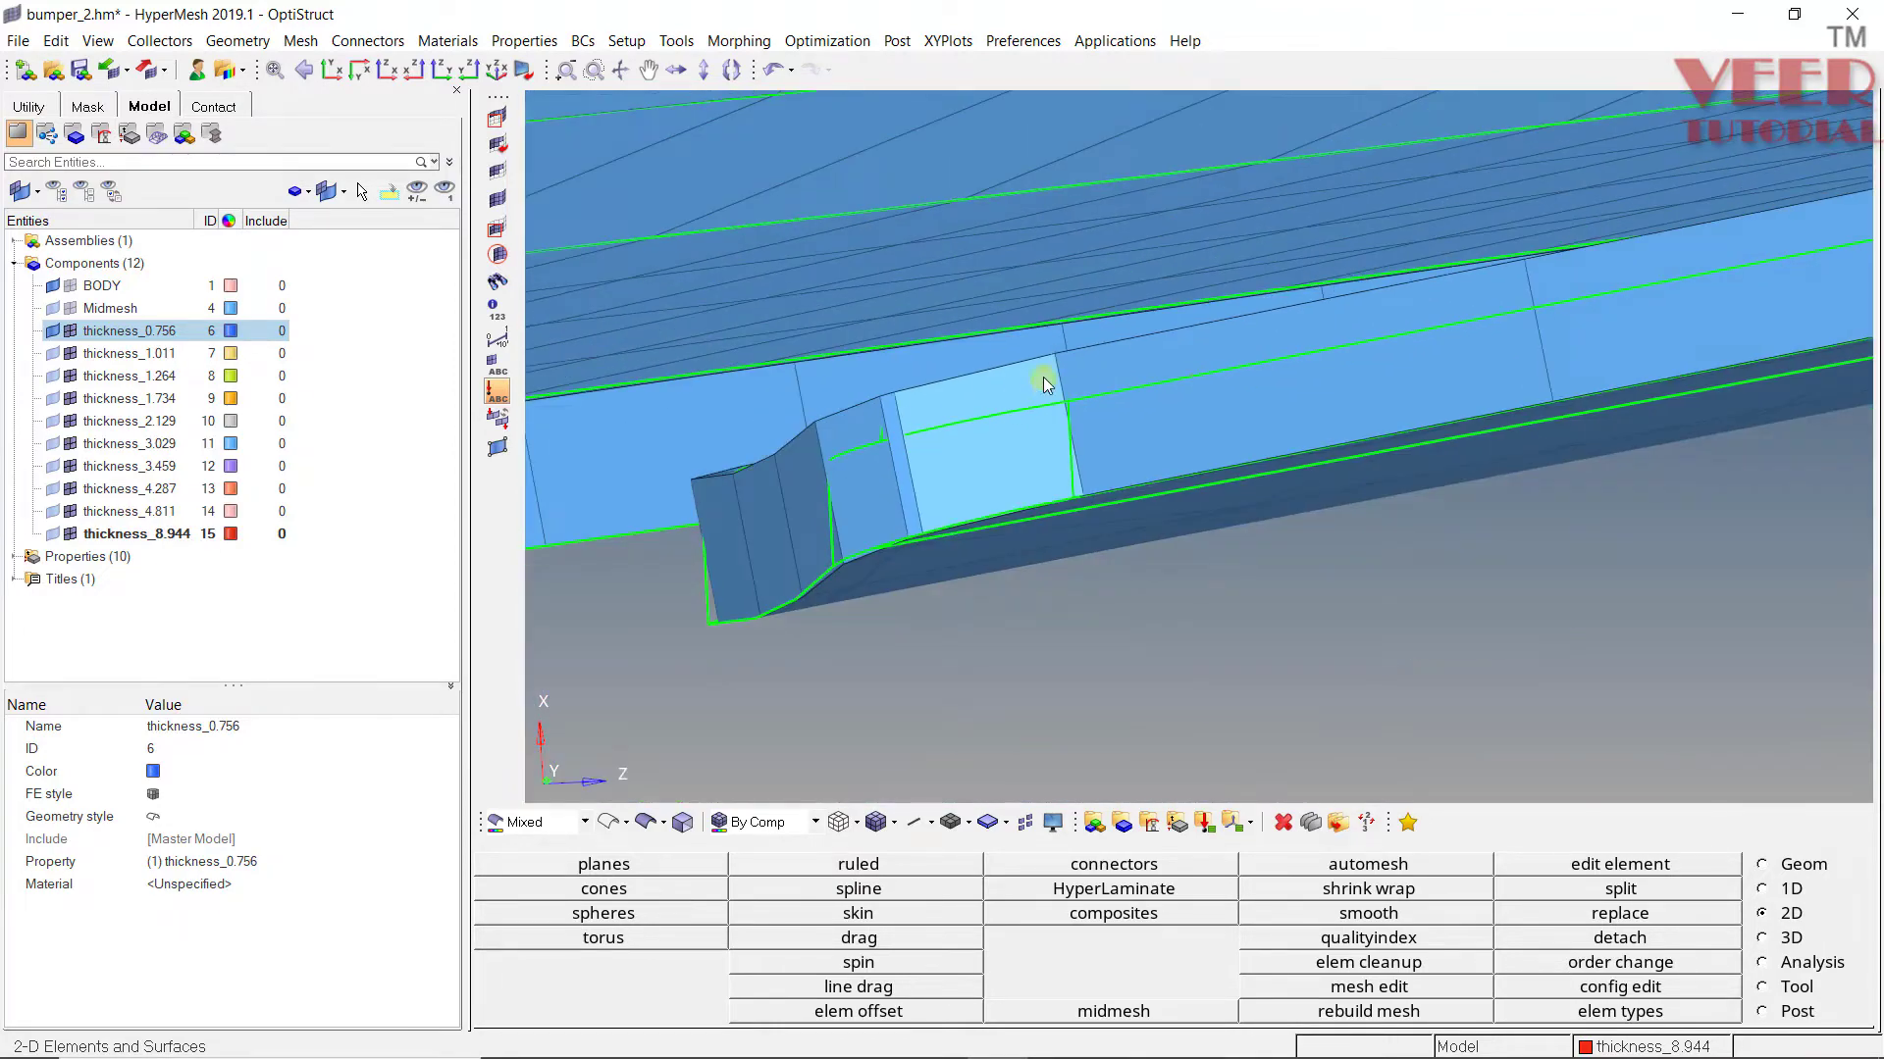
pyautogui.keyDown('ctrl'); pyautogui.moveTo(1044, 376); pyautogui.dragTo(1073, 421); pyautogui.keyUp('ctrl')
pyautogui.scroll(3, 1067, 424)
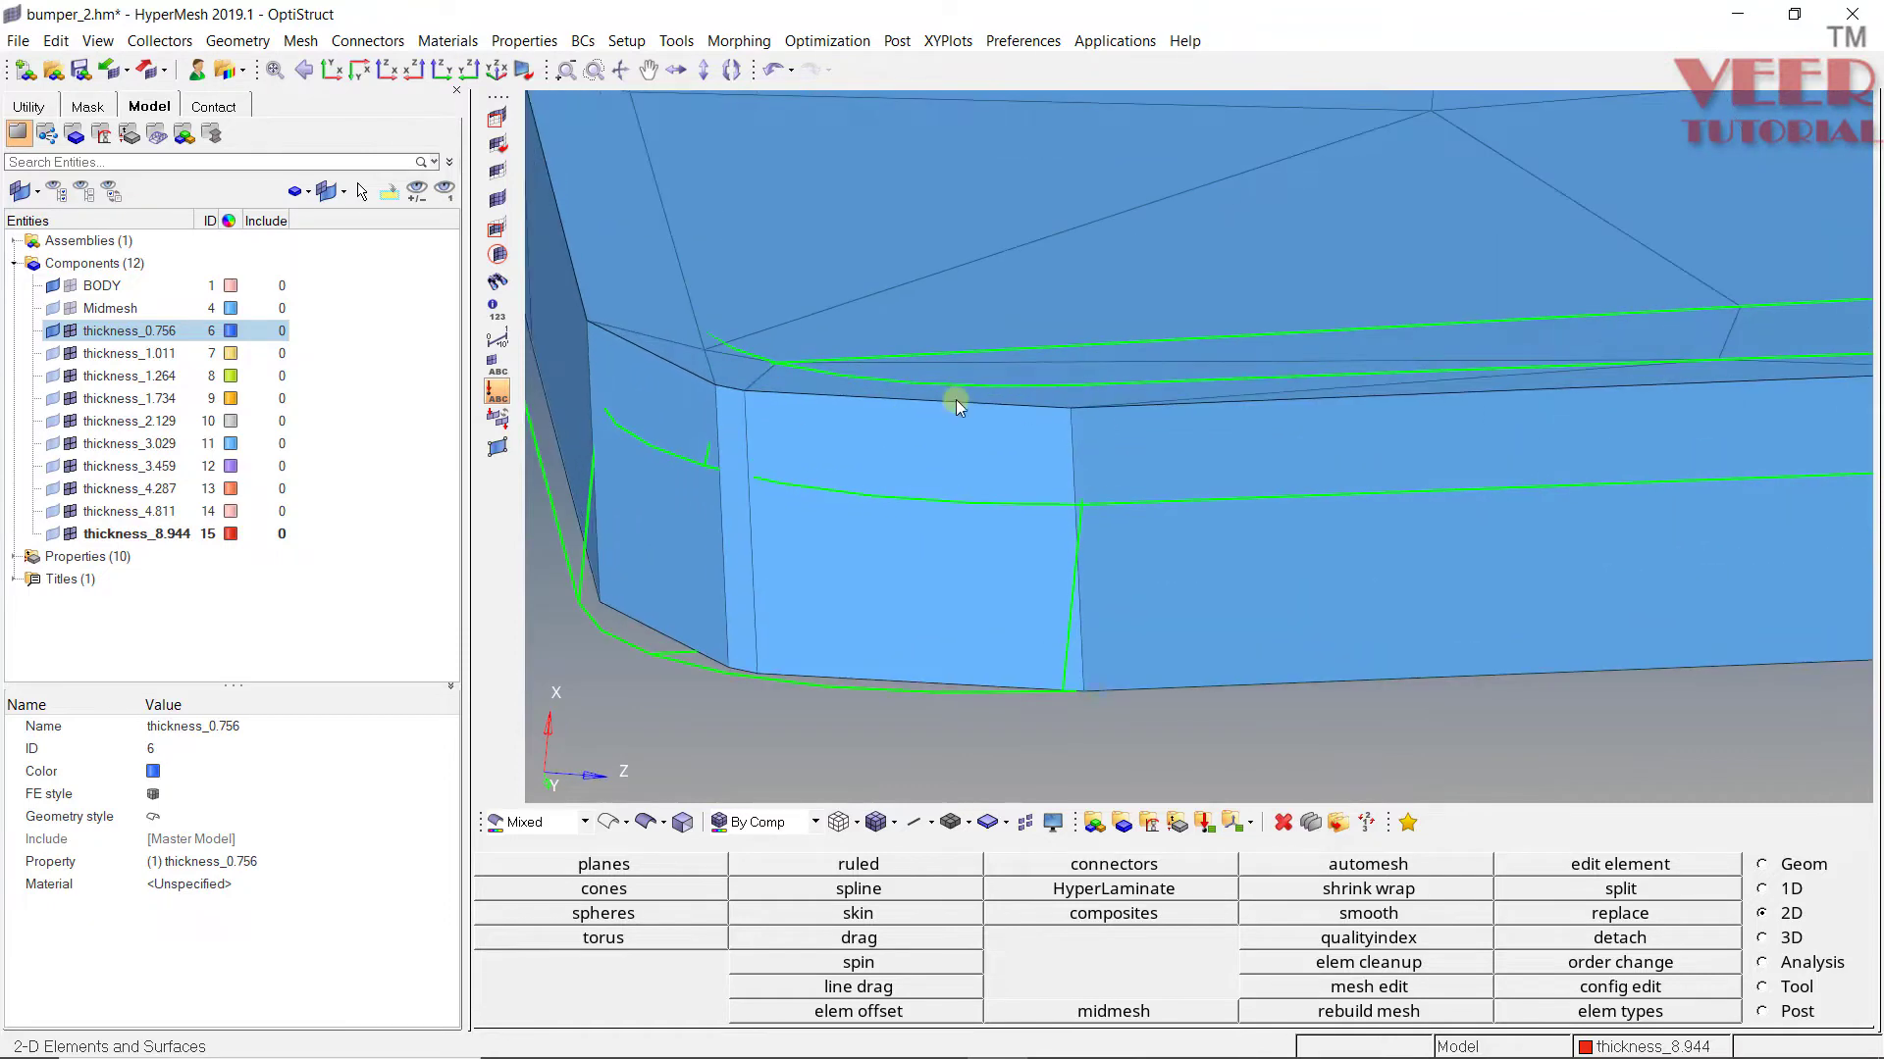
pyautogui.keyDown('ctrl'); pyautogui.moveTo(955, 398); pyautogui.dragTo(710, 473); pyautogui.keyUp('ctrl')
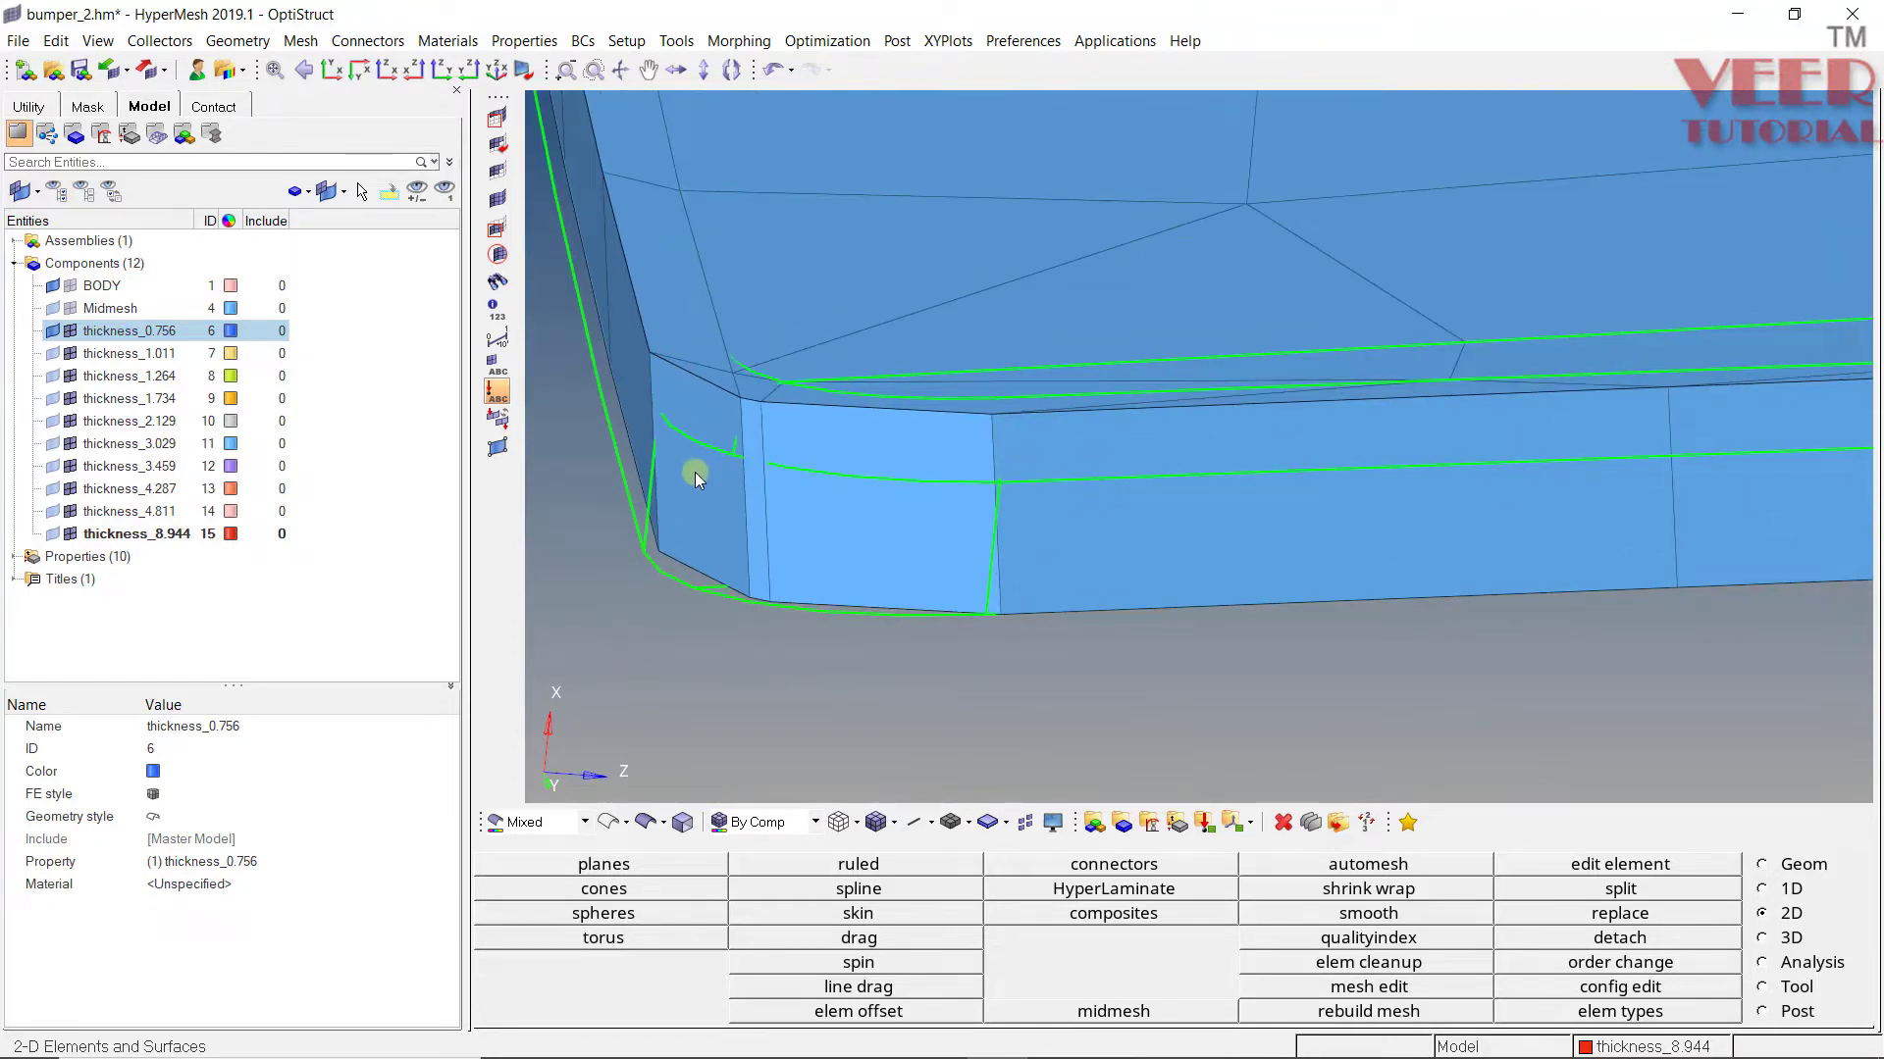
pyautogui.scroll(-9, 618, 487)
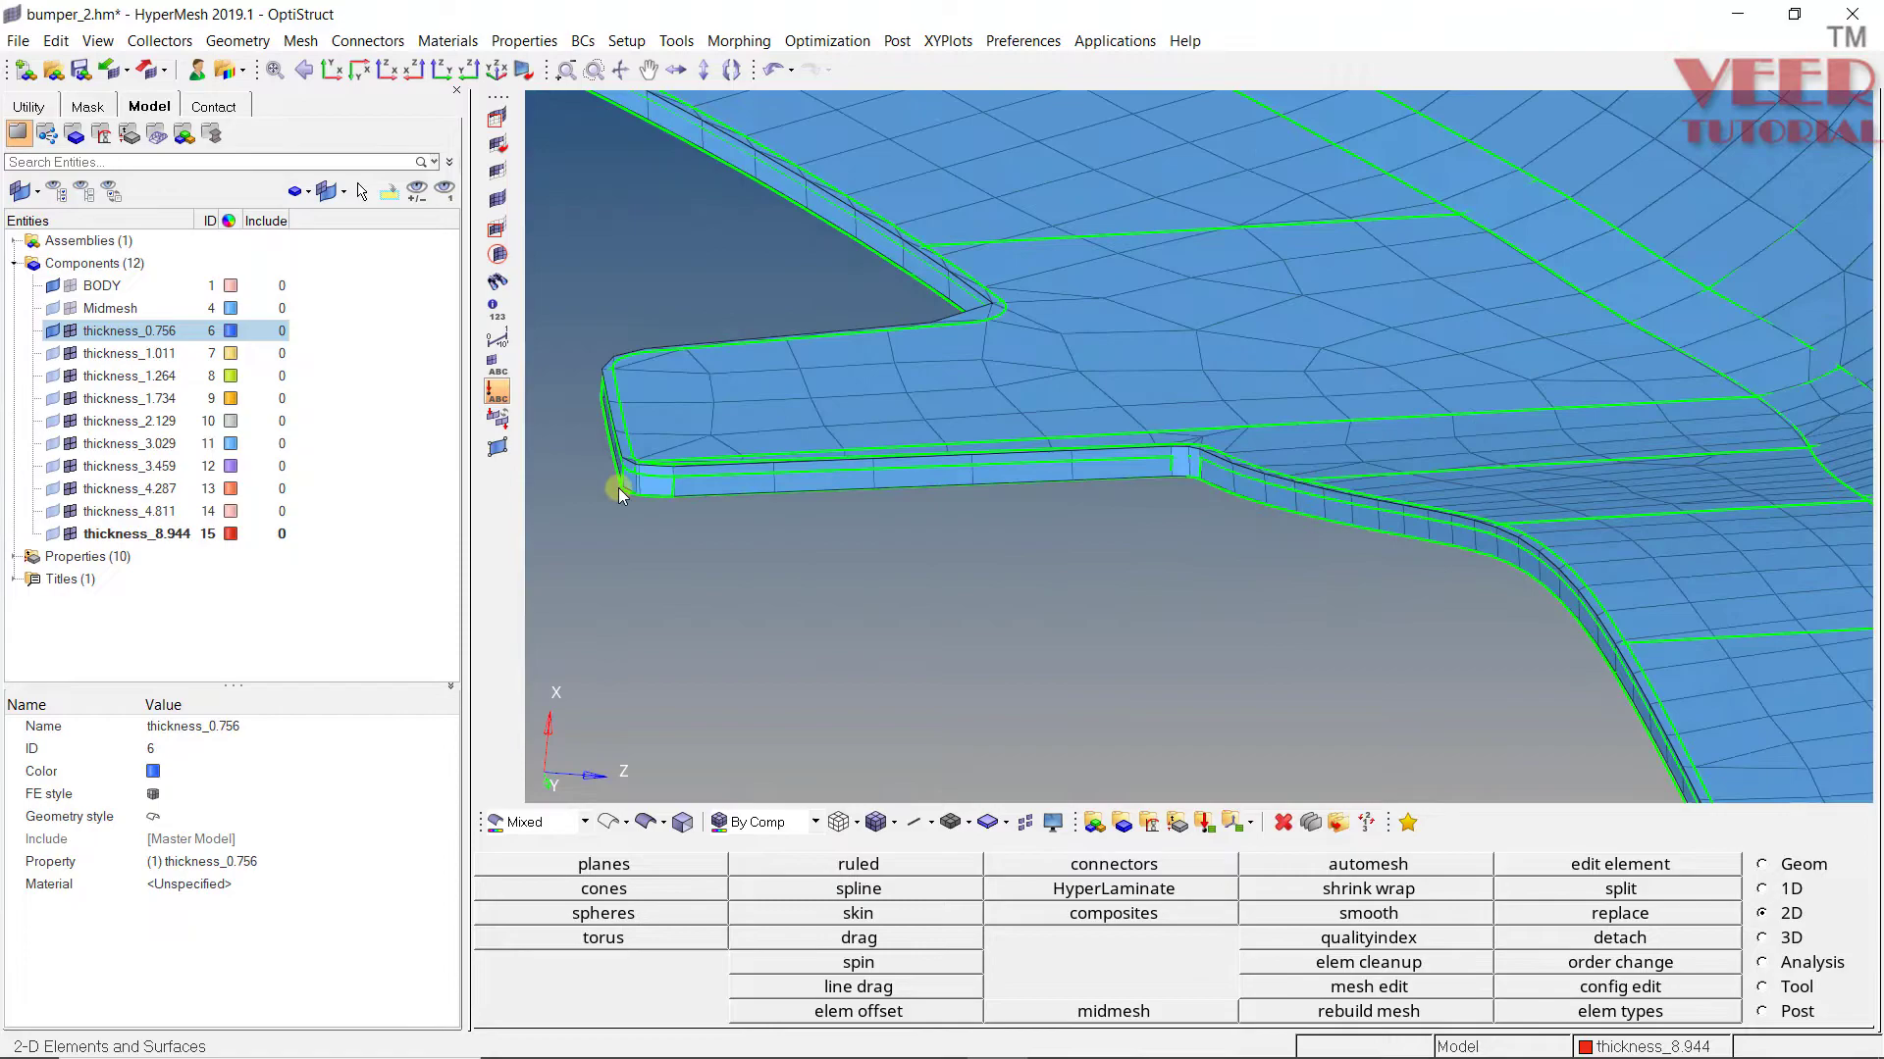
pyautogui.scroll(2, 1126, 473)
pyautogui.keyDown('ctrl'); pyautogui.moveTo(835, 327); pyautogui.dragTo(1262, 485); pyautogui.keyUp('ctrl')
pyautogui.scroll(-2, 1262, 485)
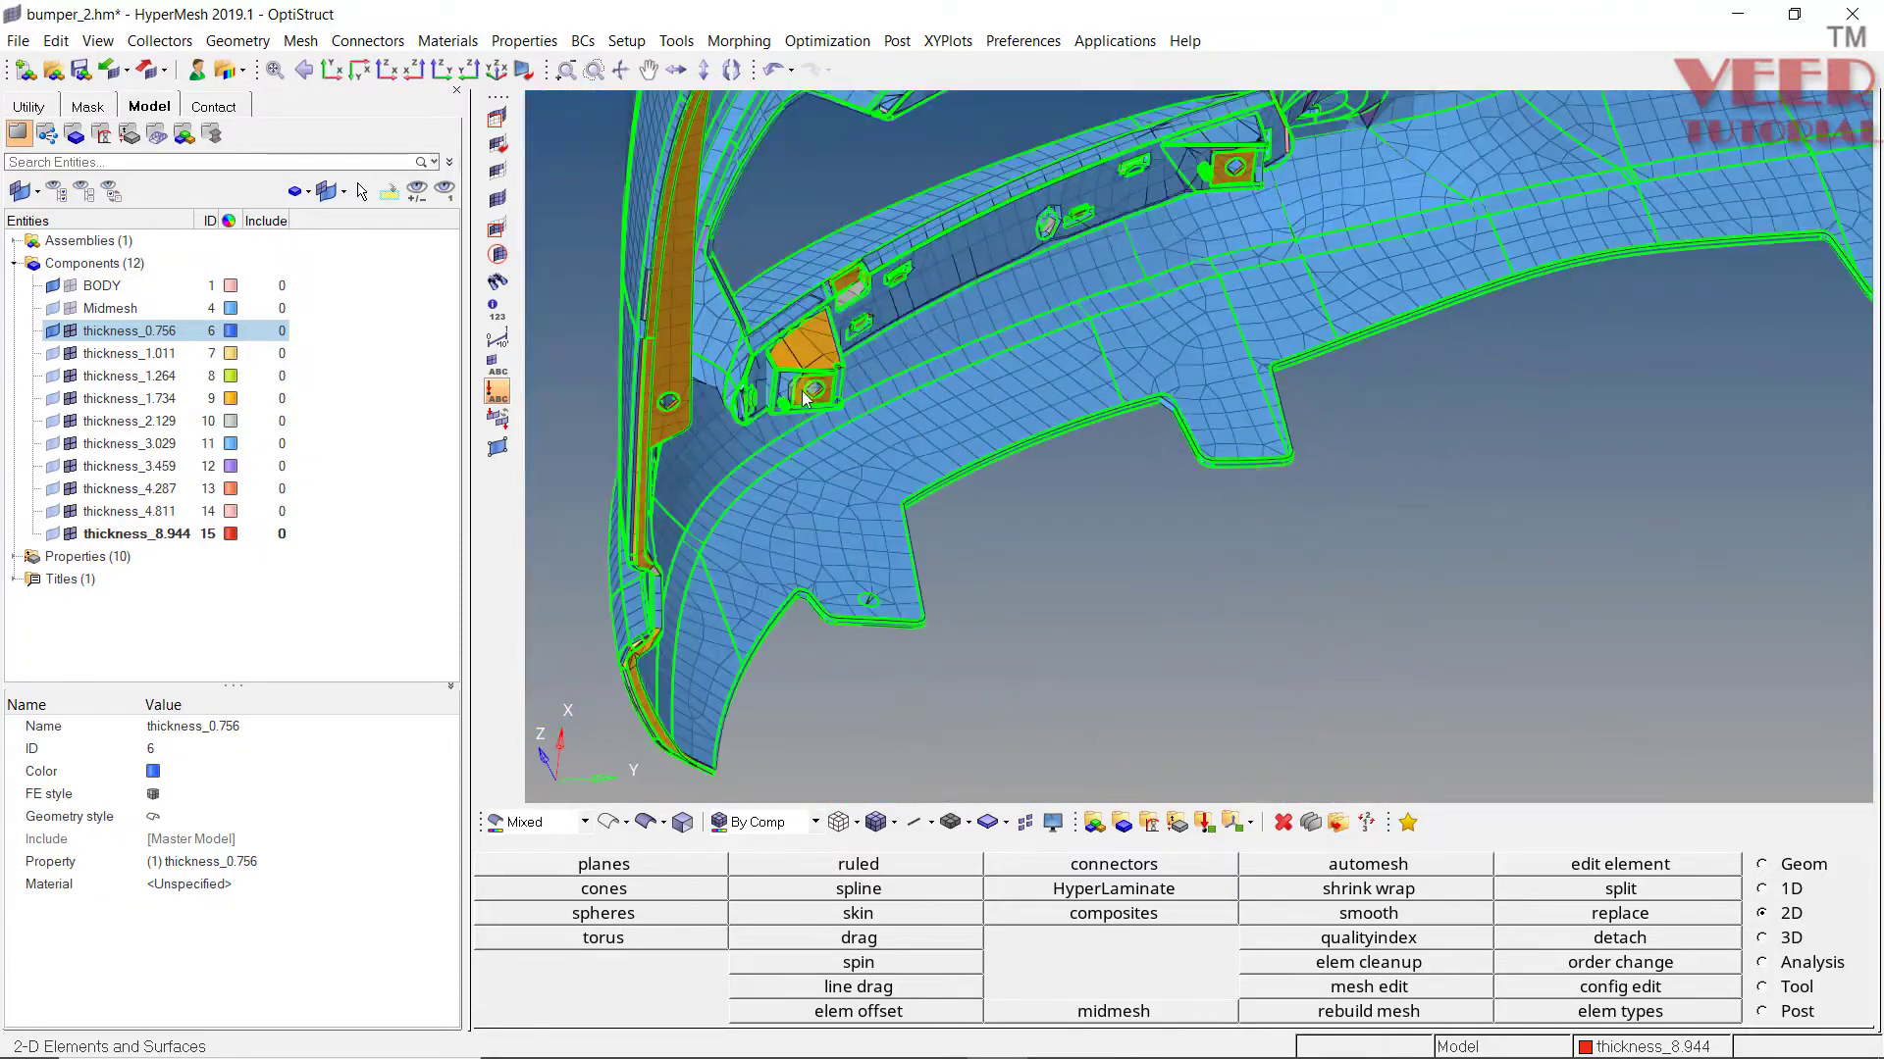
# Step: Examine the thickness components across the whole bumper and around the clip pockets and rounded end of the grille opening
pyautogui.scroll(6, 789, 357)
pyautogui.keyDown('ctrl'); pyautogui.moveTo(1069, 425); pyautogui.dragTo(955, 505); pyautogui.keyUp('ctrl')
pyautogui.keyDown('ctrl'); pyautogui.scroll(-4, 952, 505); pyautogui.keyUp('ctrl')
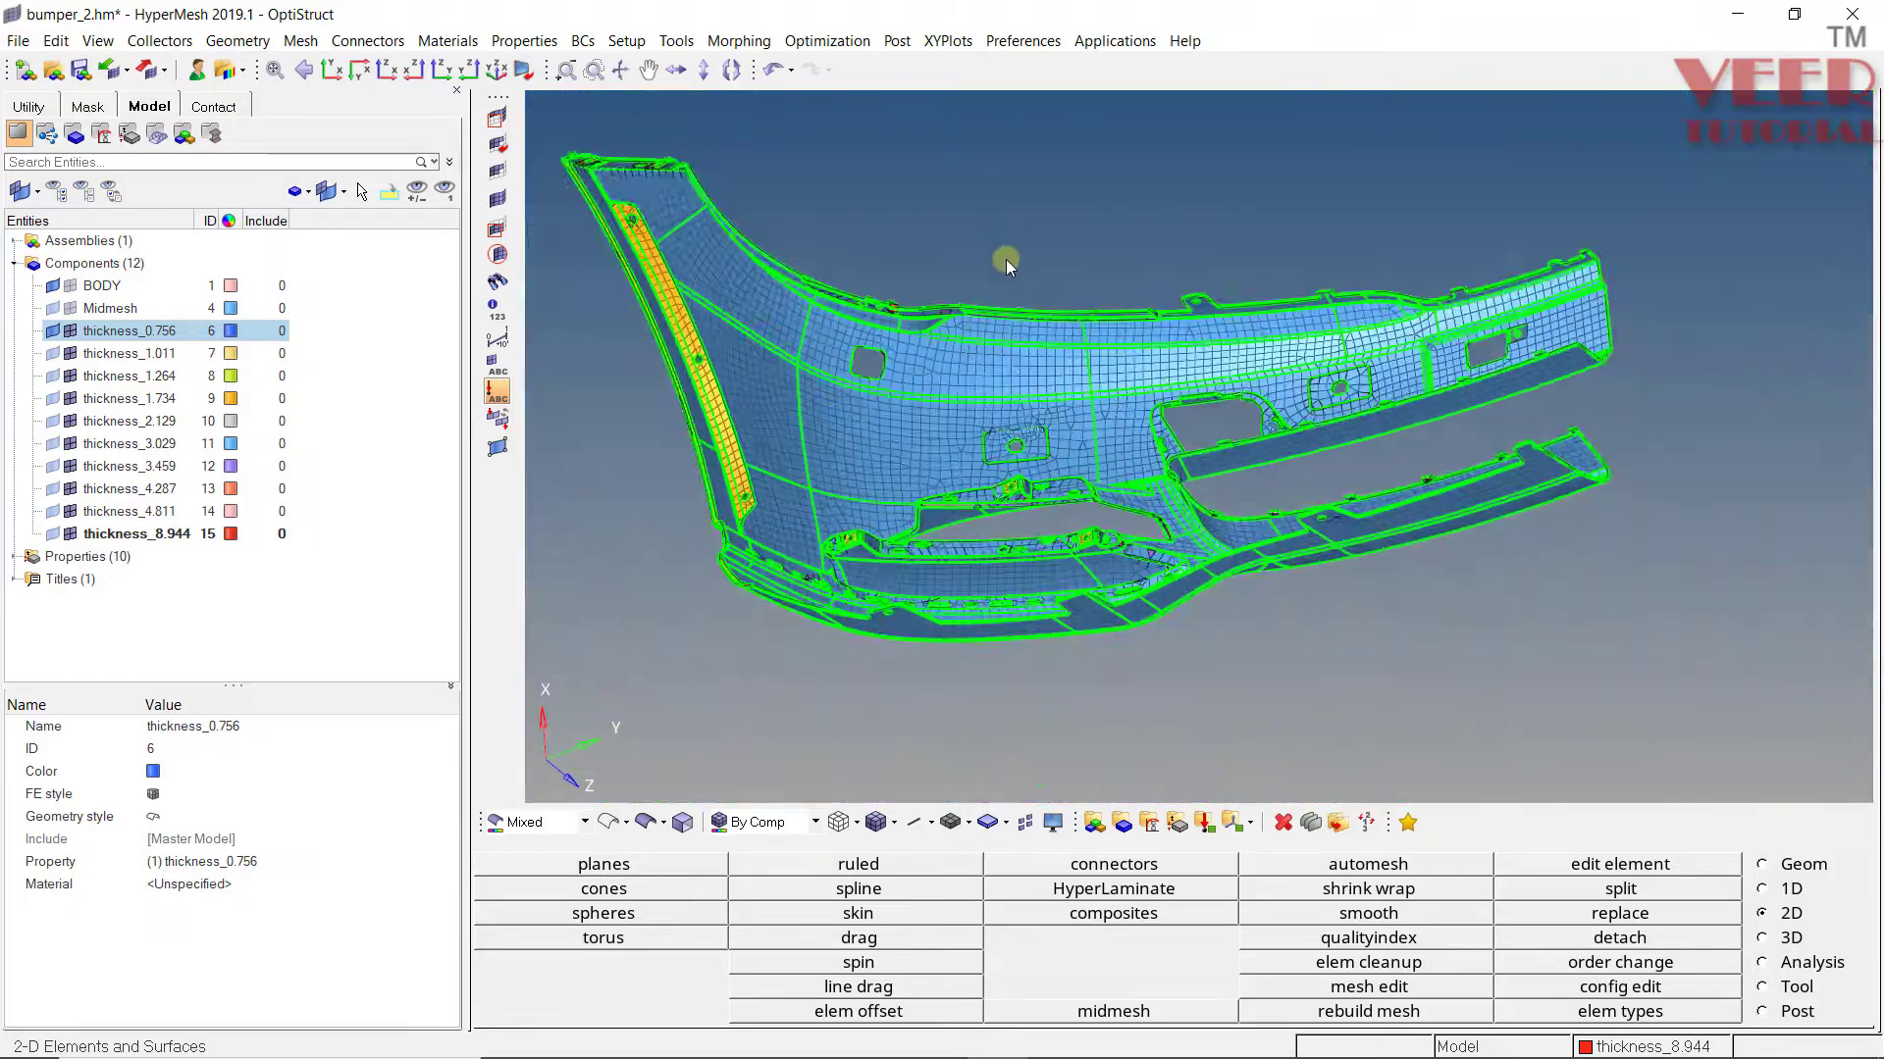
pyautogui.keyDown('ctrl'); pyautogui.scroll(6, 1005, 259); pyautogui.keyUp('ctrl')
pyautogui.keyDown('ctrl'); pyautogui.moveTo(1005, 259); pyautogui.dragTo(868, 466, button='right'); pyautogui.keyUp('ctrl')
pyautogui.keyDown('ctrl'); pyautogui.moveTo(948, 486); pyautogui.dragTo(1104, 495); pyautogui.keyUp('ctrl')
pyautogui.keyDown('ctrl'); pyautogui.scroll(-2, 1108, 500); pyautogui.keyUp('ctrl')
pyautogui.keyDown('ctrl'); pyautogui.scroll(4, 1130, 331); pyautogui.keyUp('ctrl')
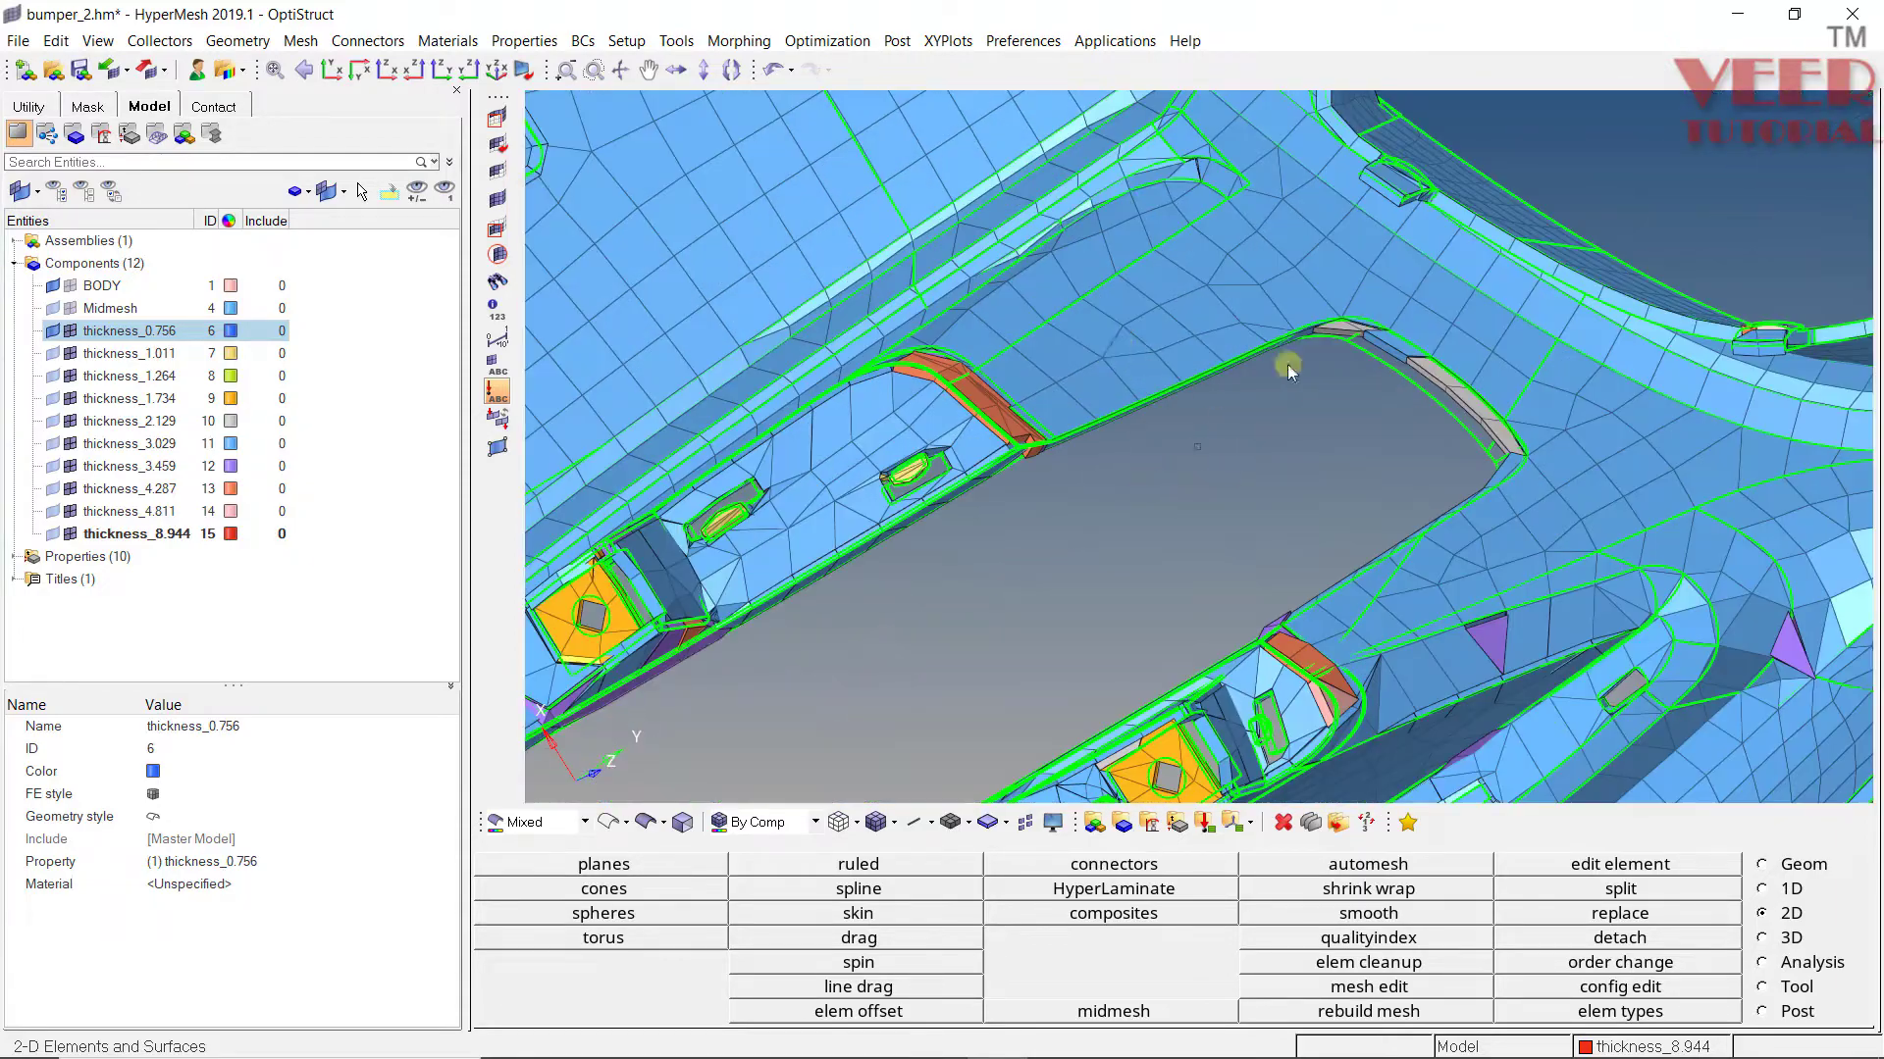
# Step: Shade the solid's surfaces and compare them with the detailed element thickness at the rounded end of the grille opening
pyautogui.moveTo(1231, 304)
pyautogui.keyDown('ctrl'); pyautogui.mouseDown()
pyautogui.moveTo(1193, 232)
pyautogui.moveTo(1265, 312)
pyautogui.mouseUp(); pyautogui.keyUp('ctrl')
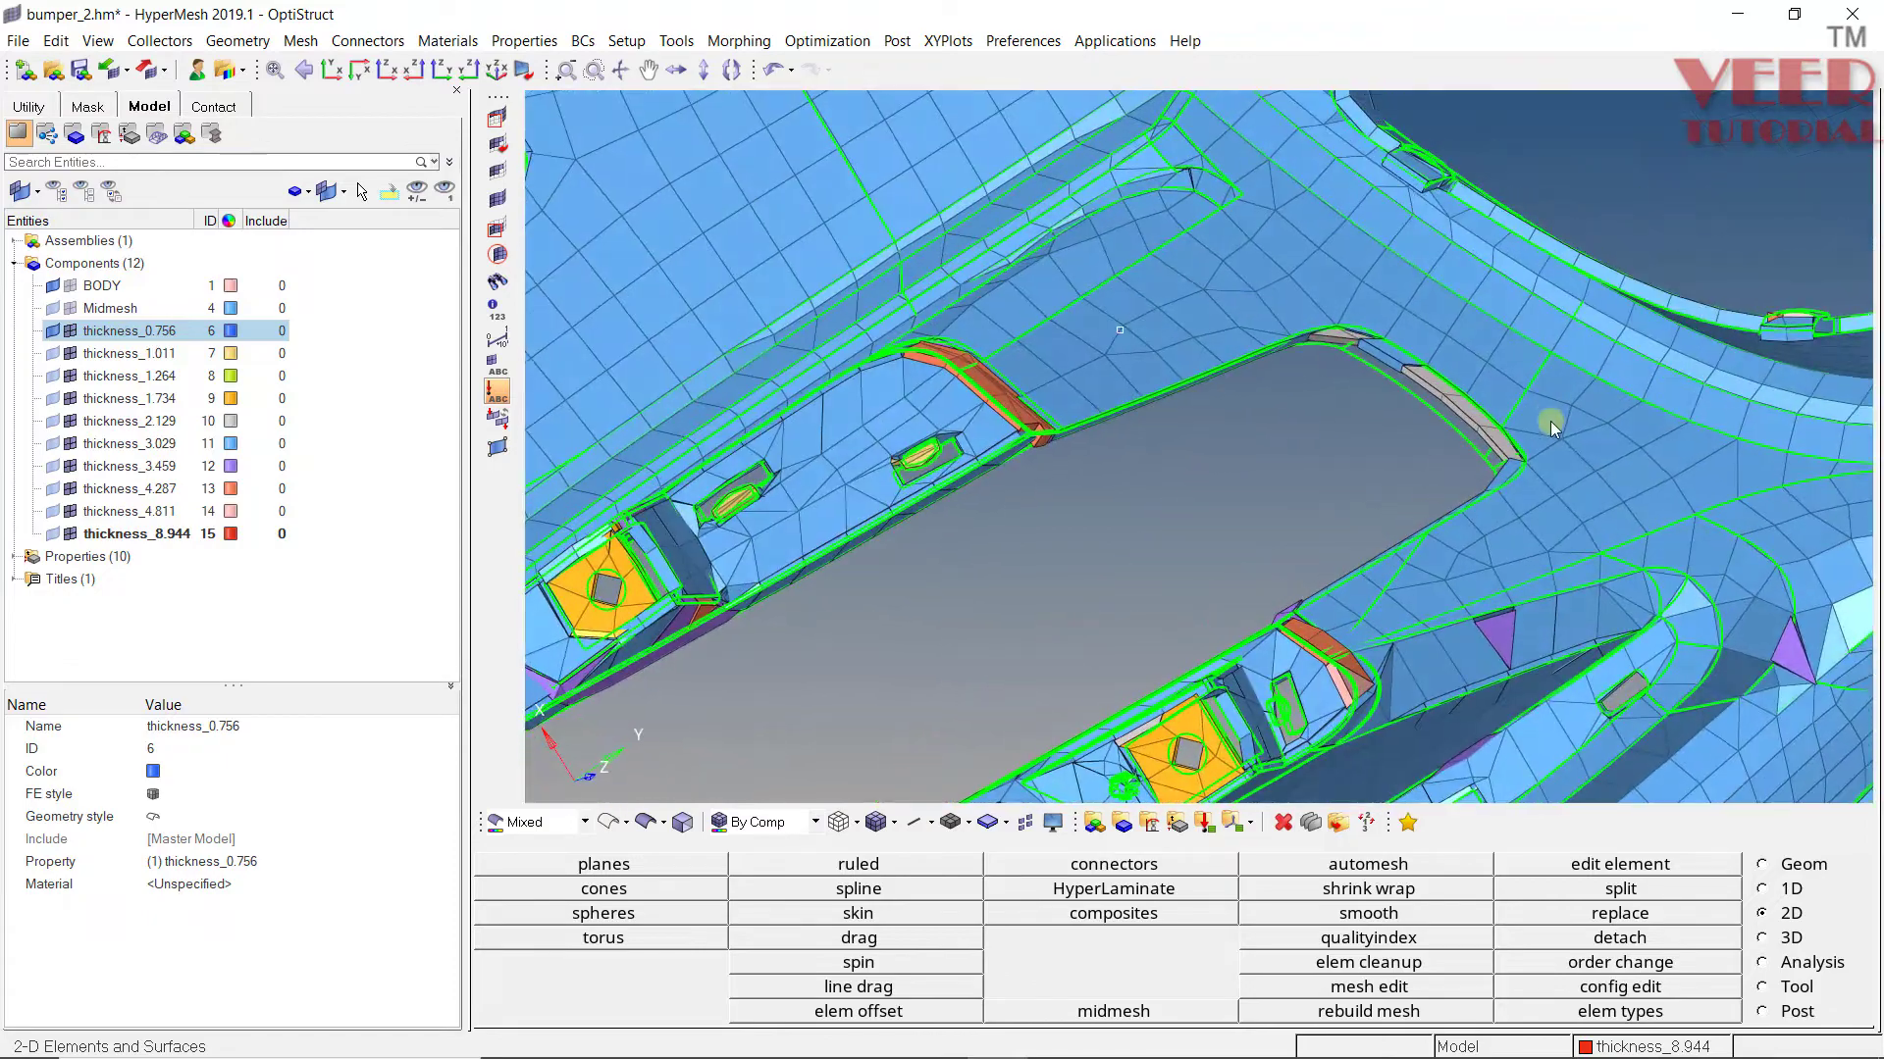
pyautogui.keyDown('ctrl'); pyautogui.scroll(5, 1545, 420); pyautogui.keyUp('ctrl')
pyautogui.keyDown('ctrl'); pyautogui.moveTo(1445, 624); pyautogui.dragTo(1540, 569); pyautogui.keyUp('ctrl')
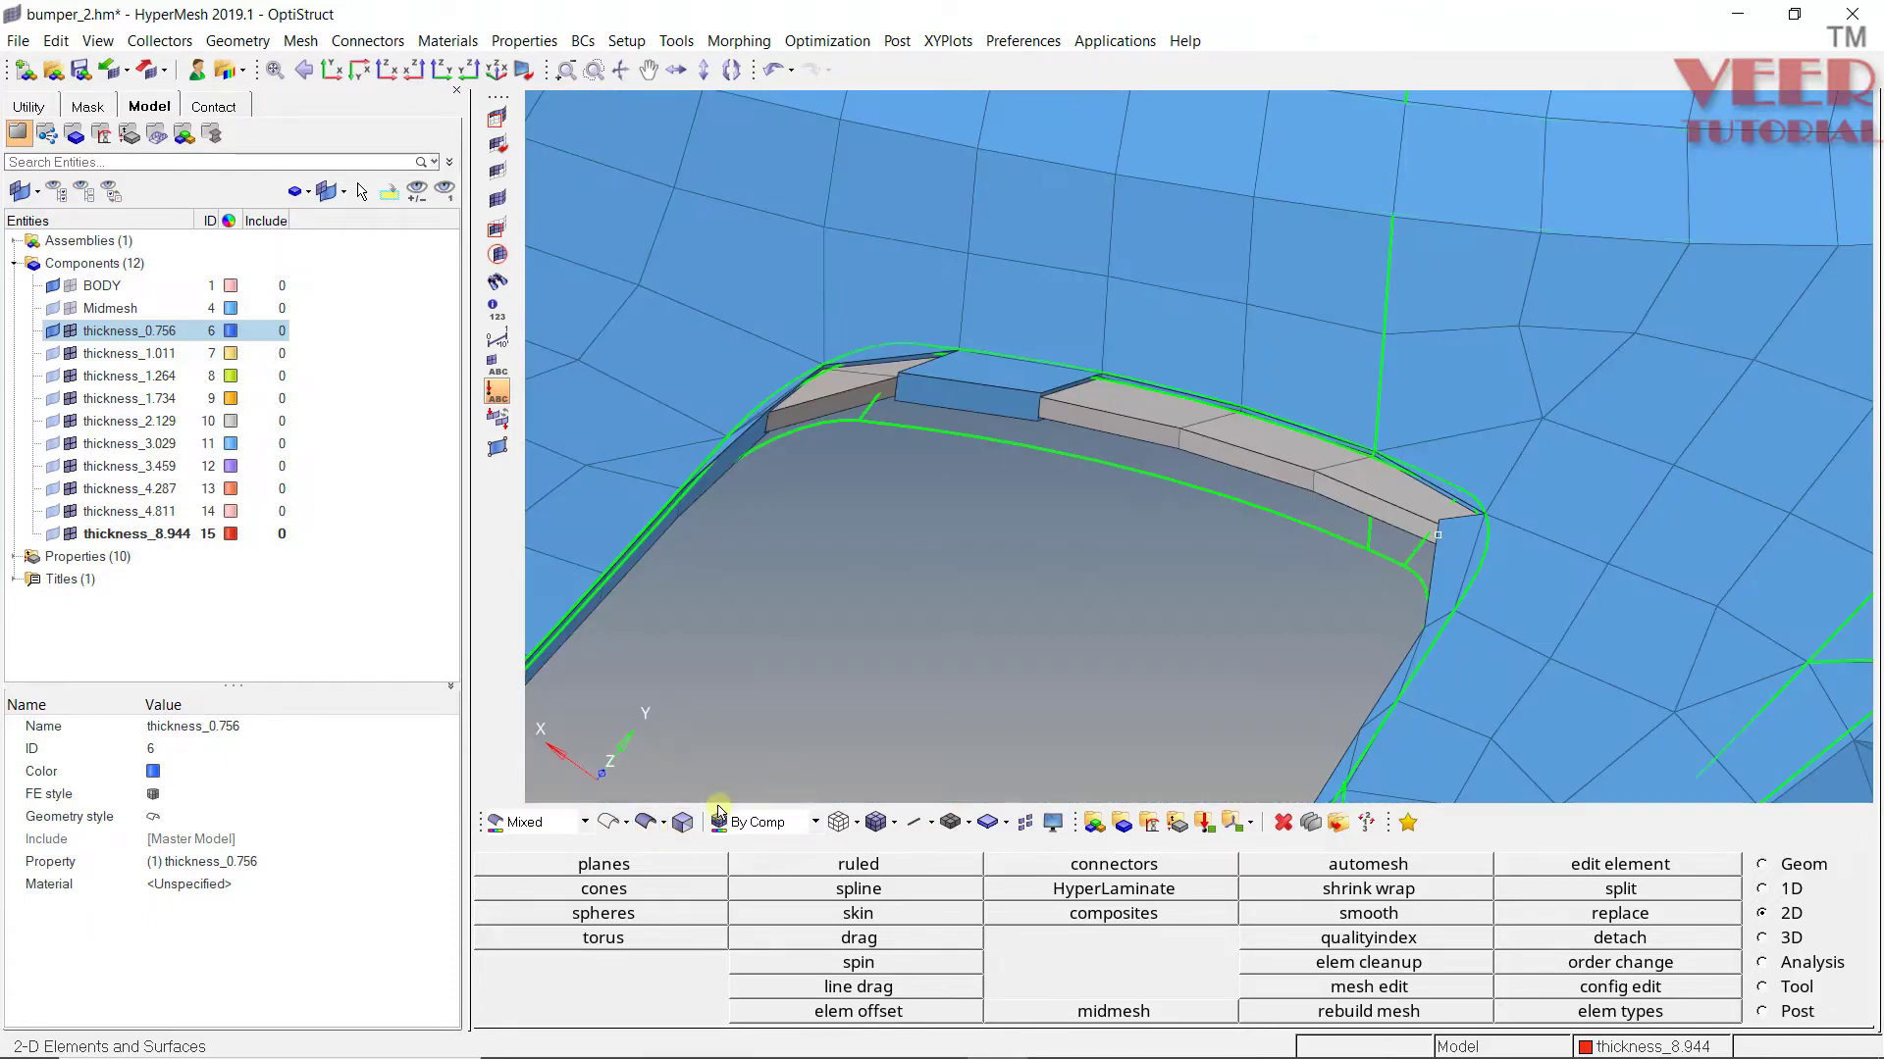
pyautogui.click(643, 824)
pyautogui.moveTo(1438, 463)
pyautogui.keyDown('ctrl'); pyautogui.mouseDown()
pyautogui.moveTo(1459, 475)
pyautogui.moveTo(1404, 461)
pyautogui.moveTo(1384, 491)
pyautogui.moveTo(1433, 533)
pyautogui.moveTo(1161, 626)
pyautogui.moveTo(1617, 369)
pyautogui.moveTo(1467, 391)
pyautogui.moveTo(1114, 525)
pyautogui.moveTo(1308, 542)
pyautogui.moveTo(1462, 424)
pyautogui.moveTo(1248, 341)
pyautogui.moveTo(1219, 413)
pyautogui.mouseUp(); pyautogui.keyUp('ctrl')
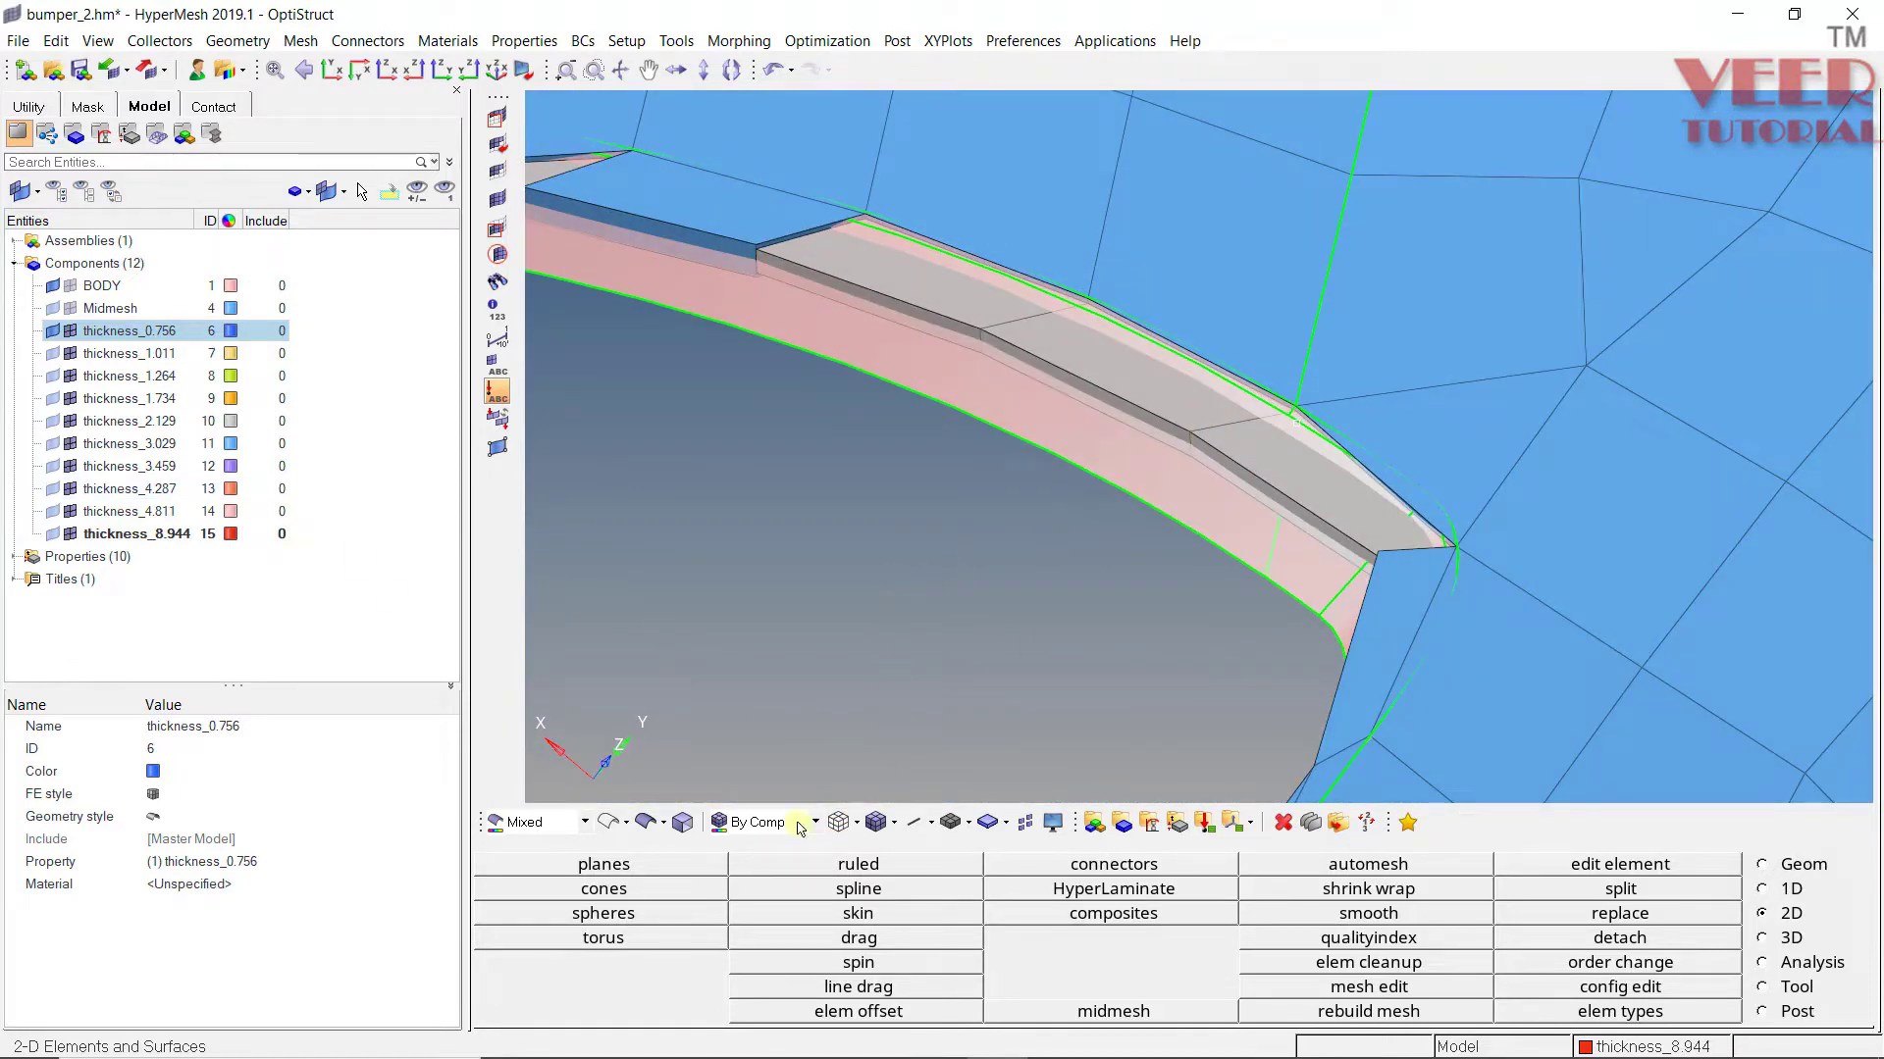
pyautogui.keyDown('ctrl'); pyautogui.scroll(-4, 830, 640); pyautogui.keyUp('ctrl')
pyautogui.keyDown('ctrl'); pyautogui.moveTo(1046, 551); pyautogui.dragTo(1015, 510); pyautogui.keyUp('ctrl')
pyautogui.scroll(3, 981, 520)
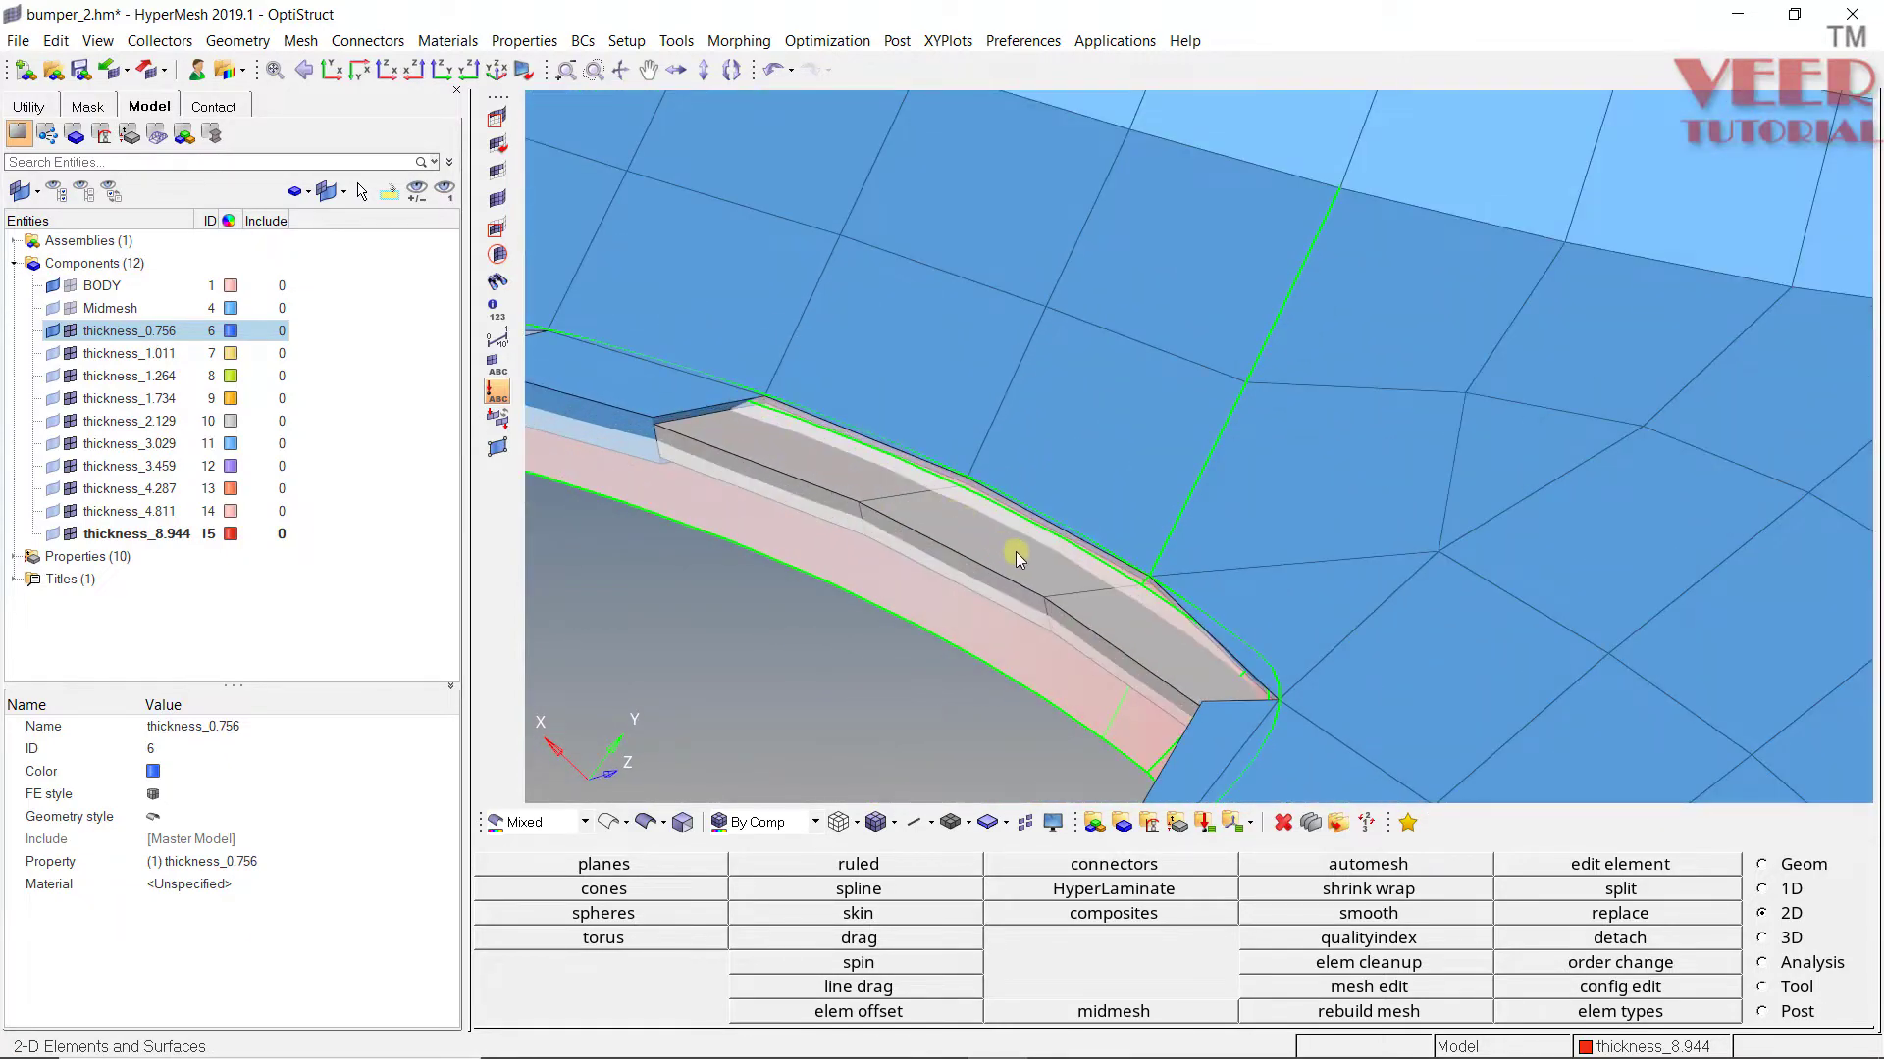
# Step: For a node-to-surface projection, pick a node on the outer face beside the grille opening's rounded edge and duplicate it
pyautogui.press('F7')
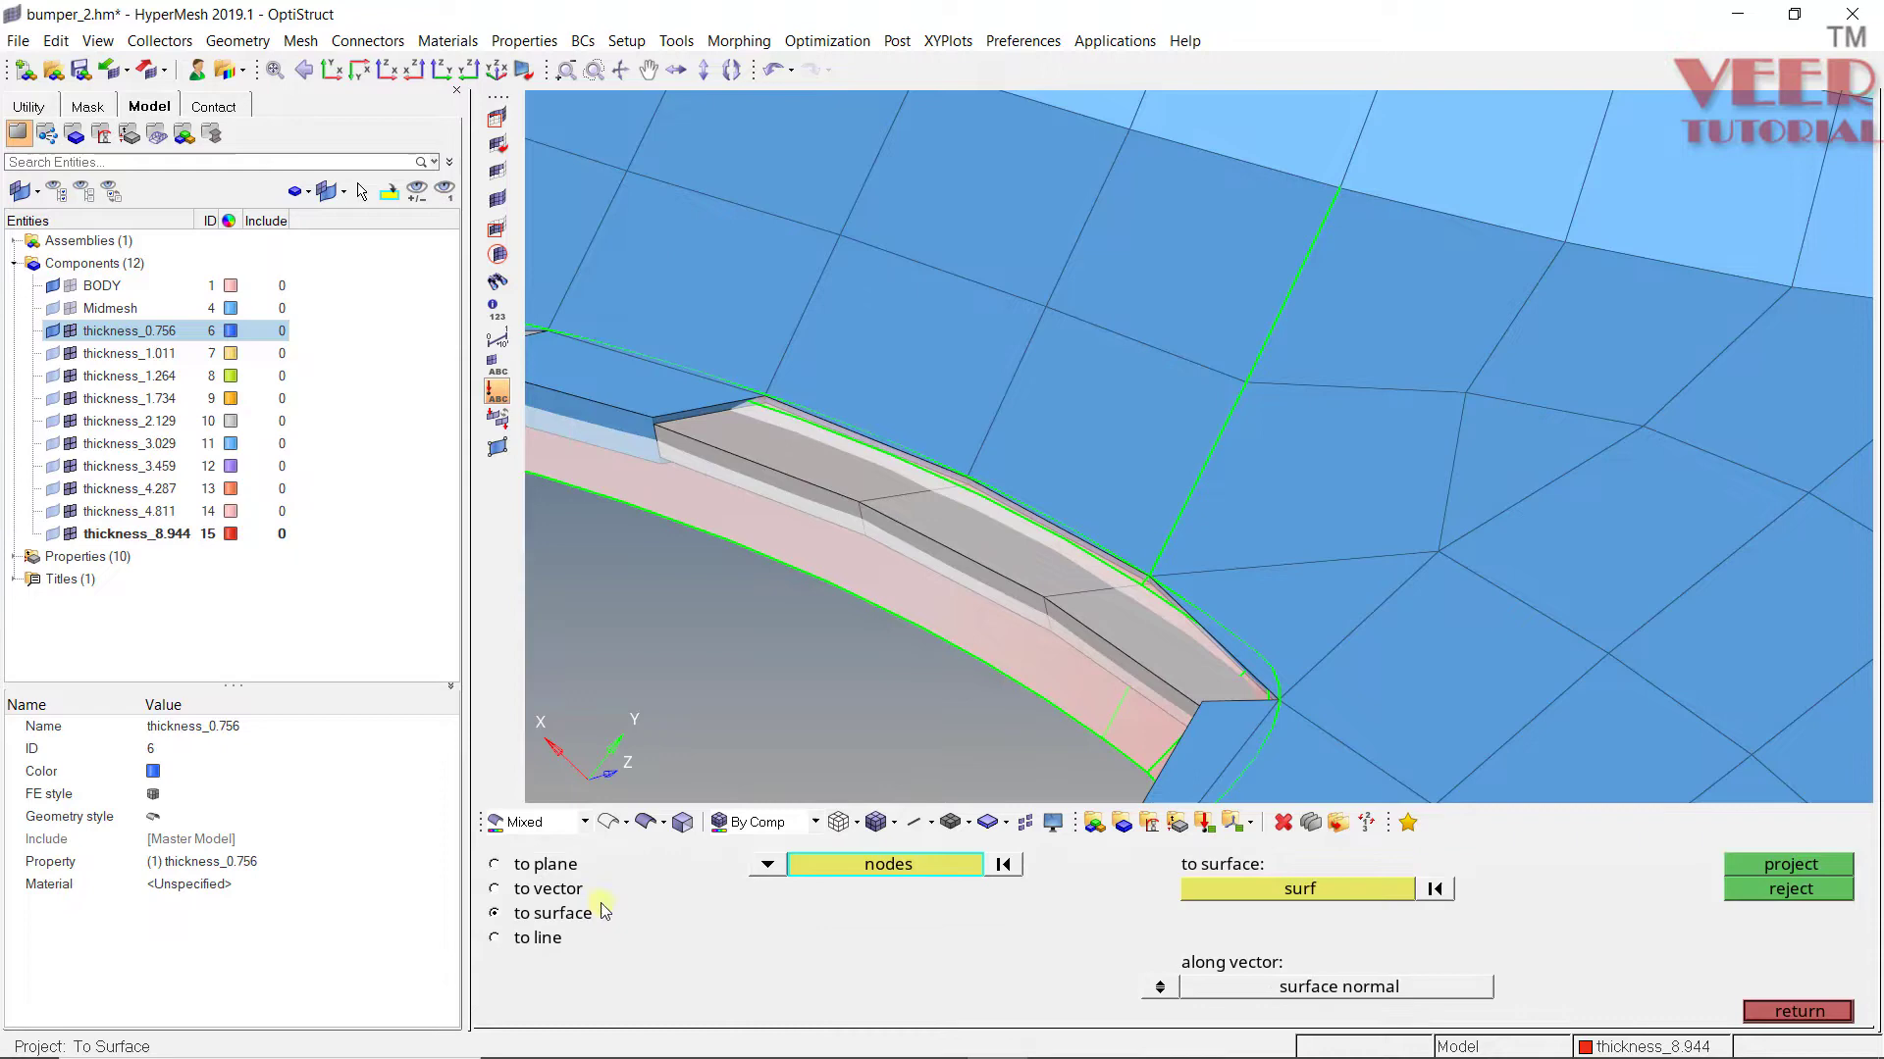
pyautogui.keyDown('ctrl'); pyautogui.moveTo(1106, 606); pyautogui.dragTo(1038, 422); pyautogui.keyUp('ctrl')
pyautogui.click(1046, 463)
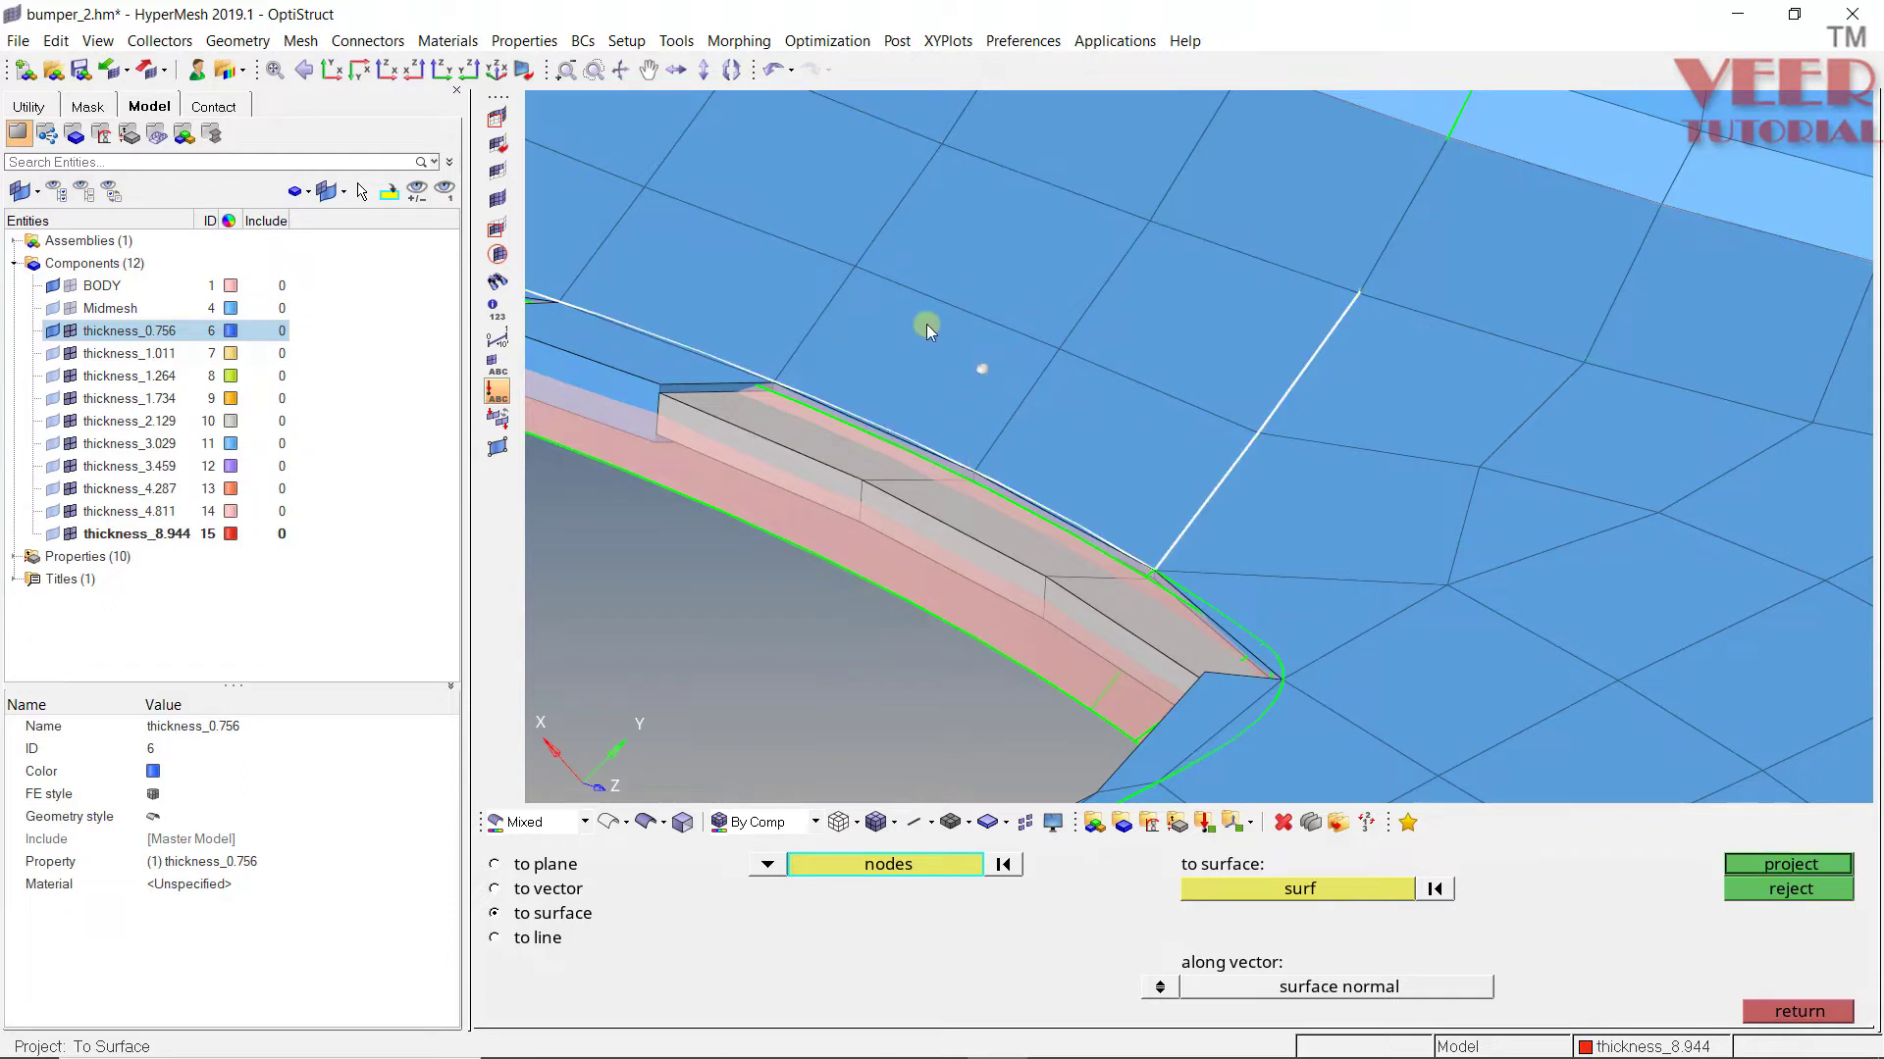
pyautogui.click(936, 863)
pyautogui.click(1073, 932)
pyautogui.click(943, 871)
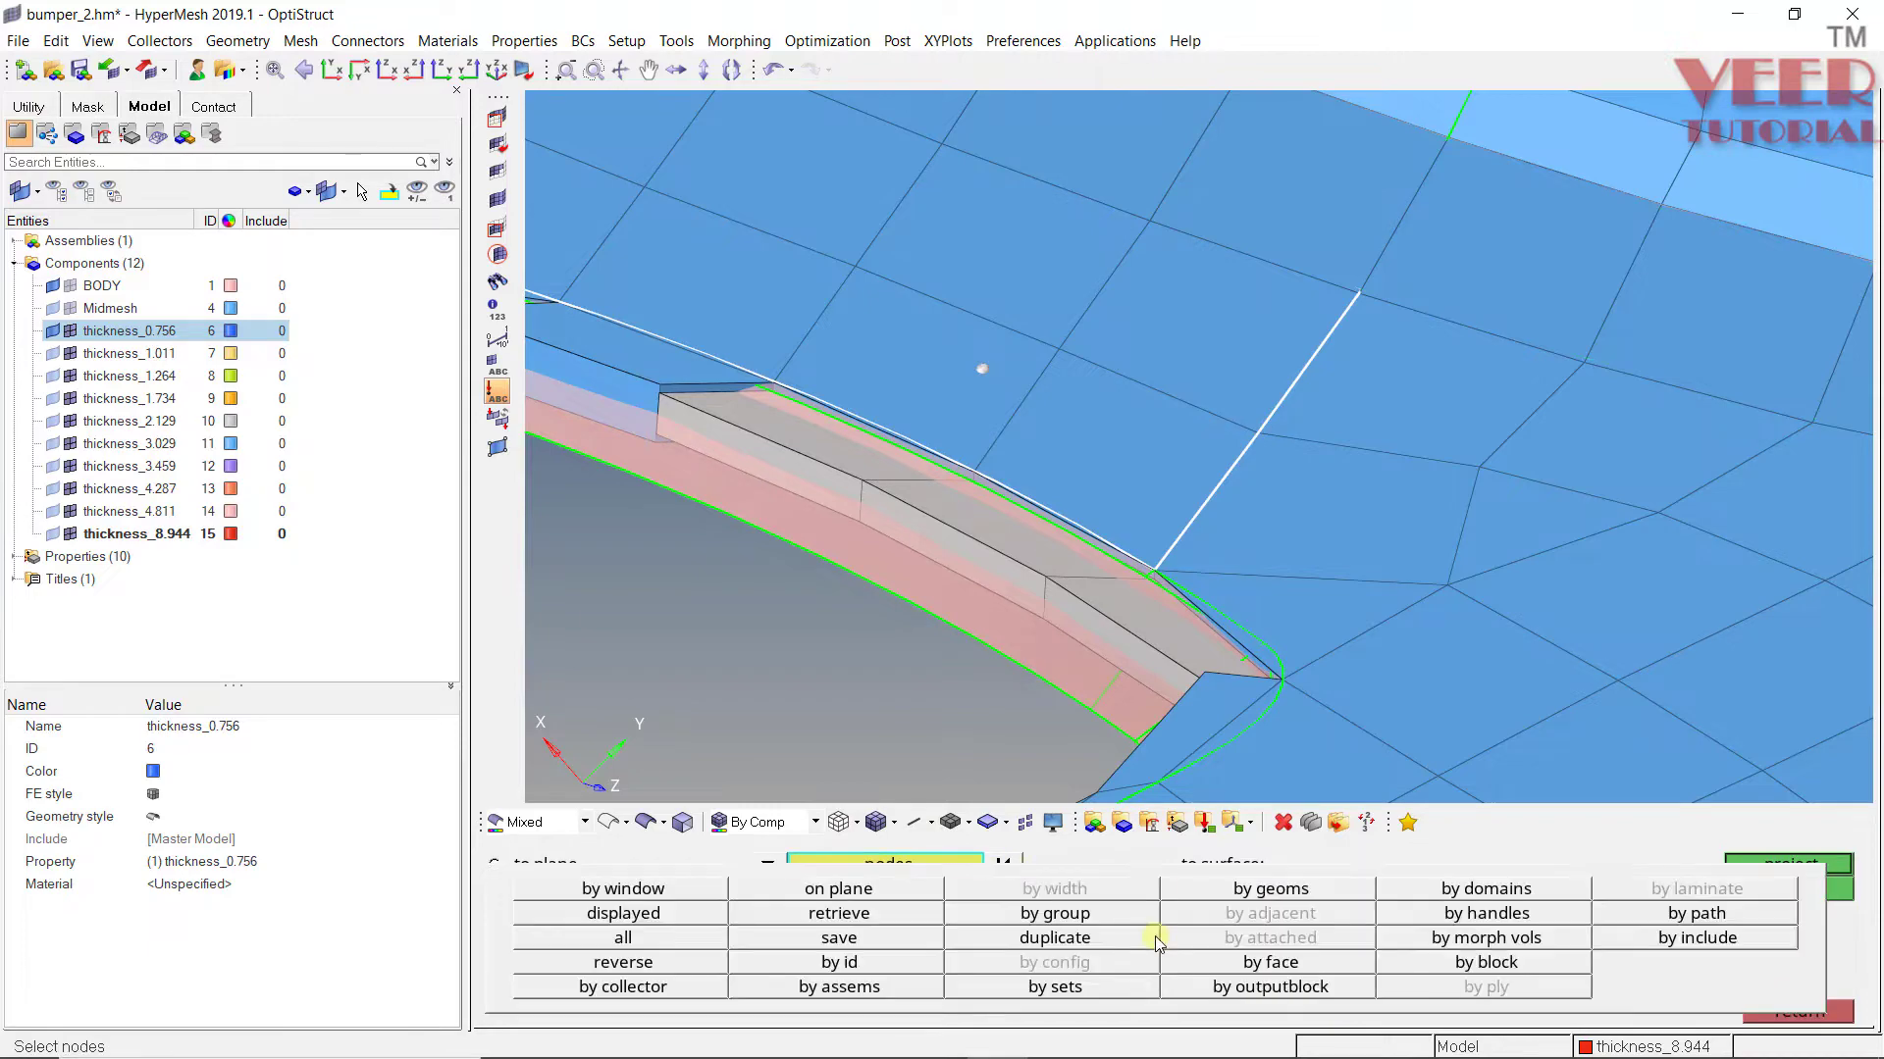
pyautogui.click(1079, 940)
# Step: Project the duplicated node onto the solid's opposite face behind the grille opening's edge, along the surface normal
pyautogui.click(1273, 896)
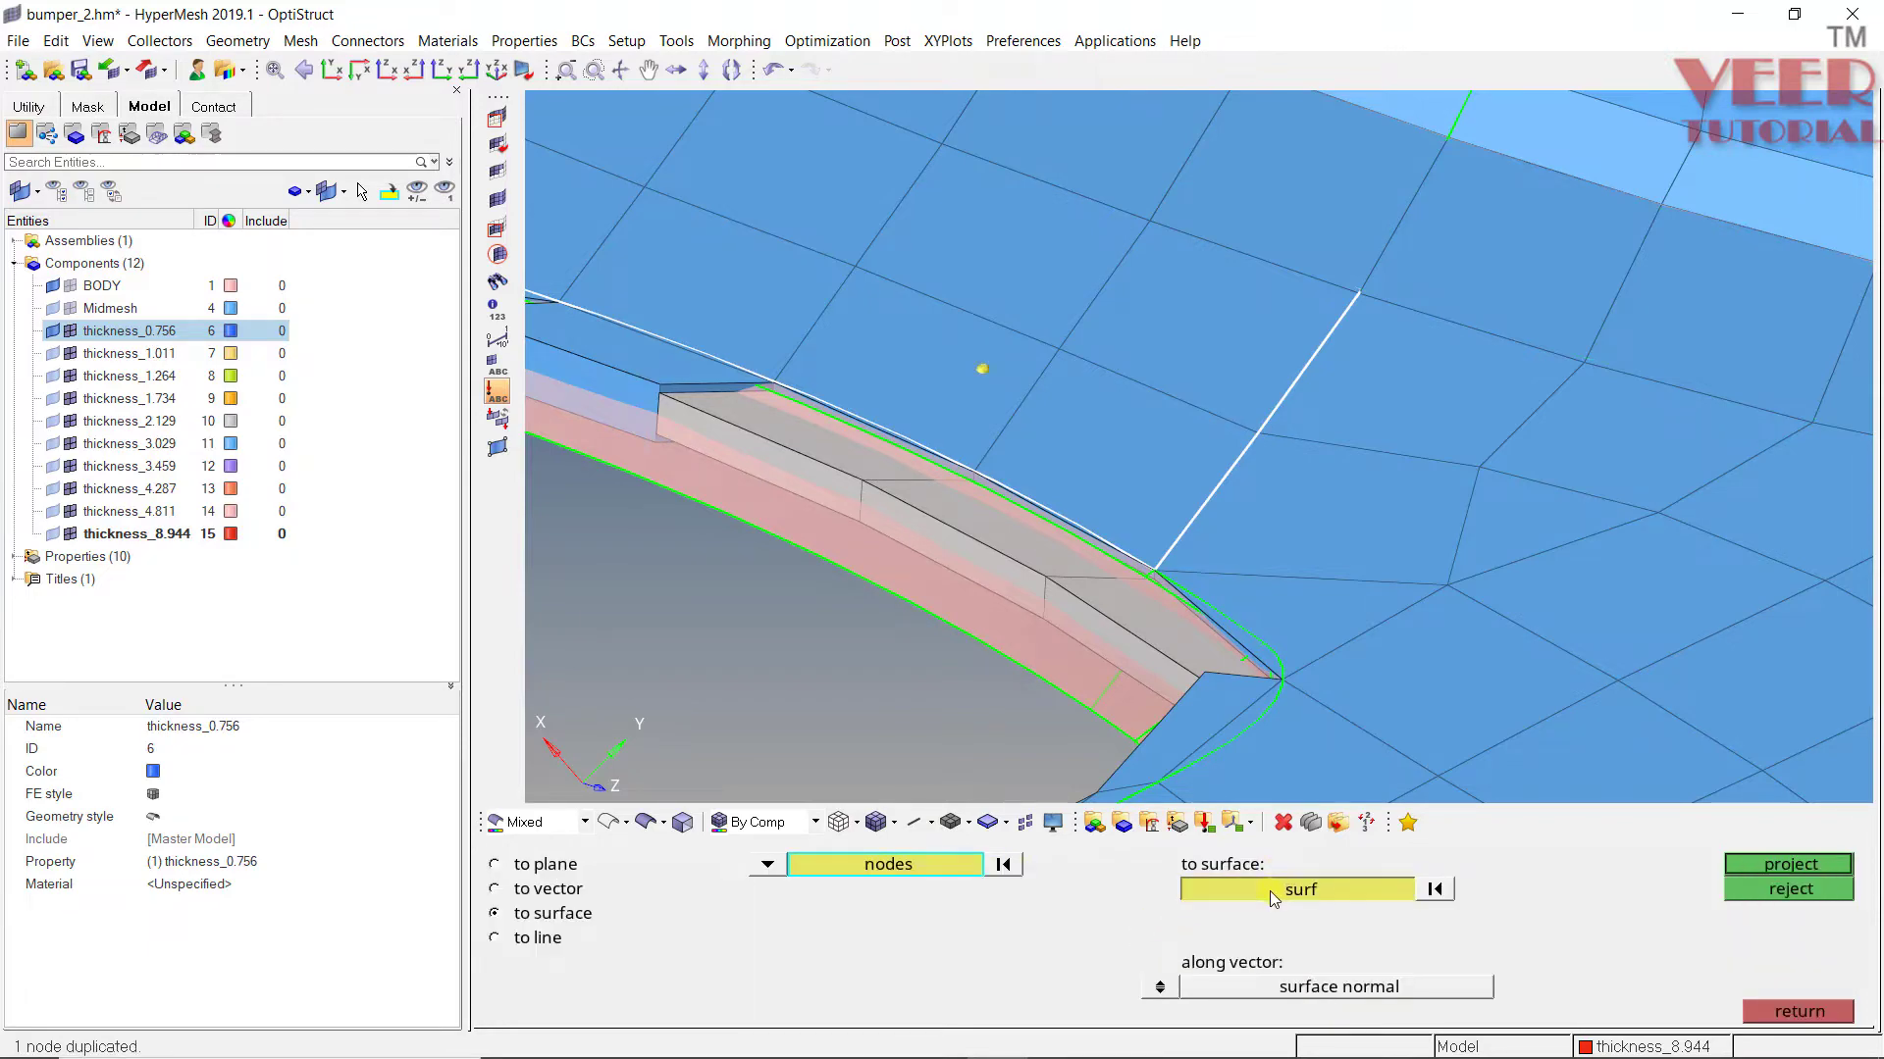
pyautogui.keyDown('ctrl'); pyautogui.scroll(-8, 1106, 350); pyautogui.keyUp('ctrl')
pyautogui.keyDown('ctrl'); pyautogui.moveTo(1127, 415); pyautogui.dragTo(1171, 322); pyautogui.keyUp('ctrl')
pyautogui.keyDown('ctrl'); pyautogui.scroll(4, 1117, 422); pyautogui.keyUp('ctrl')
pyautogui.click(1172, 322)
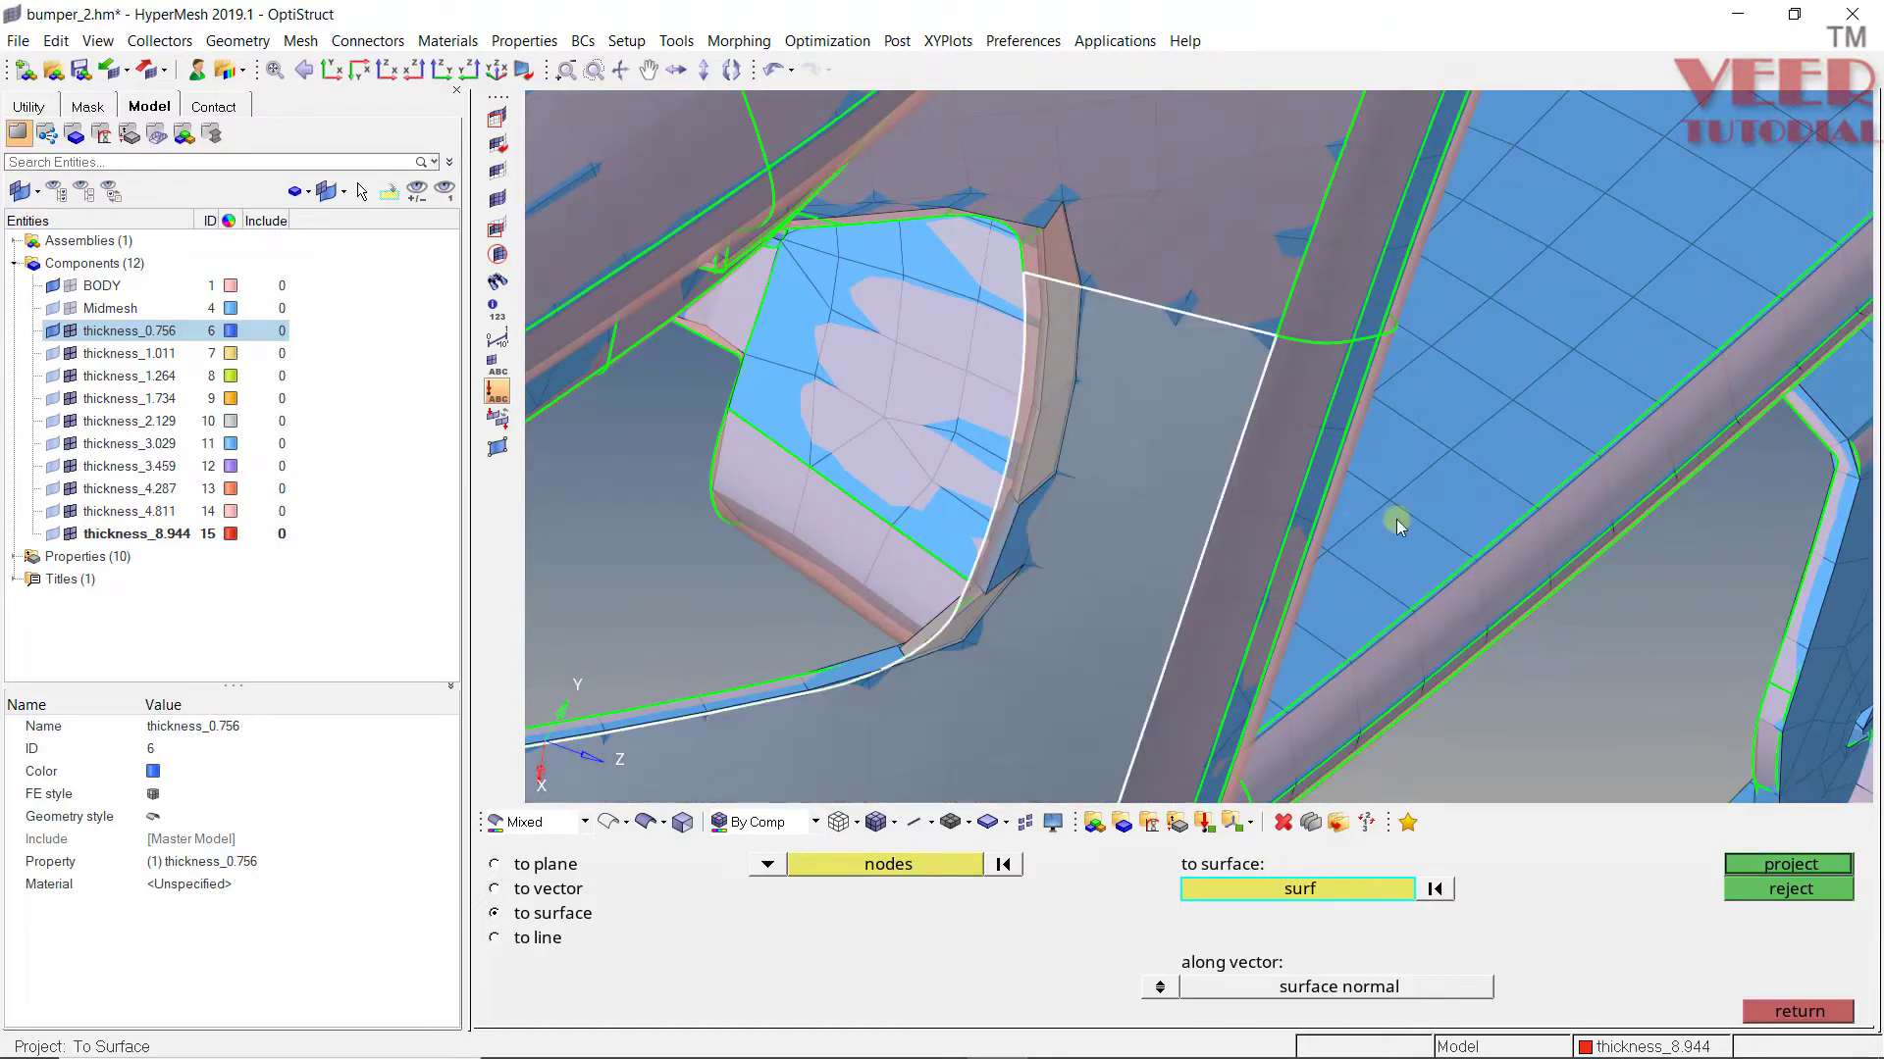
pyautogui.click(1801, 871)
pyautogui.keyDown('ctrl'); pyautogui.scroll(-4, 1114, 538); pyautogui.keyUp('ctrl')
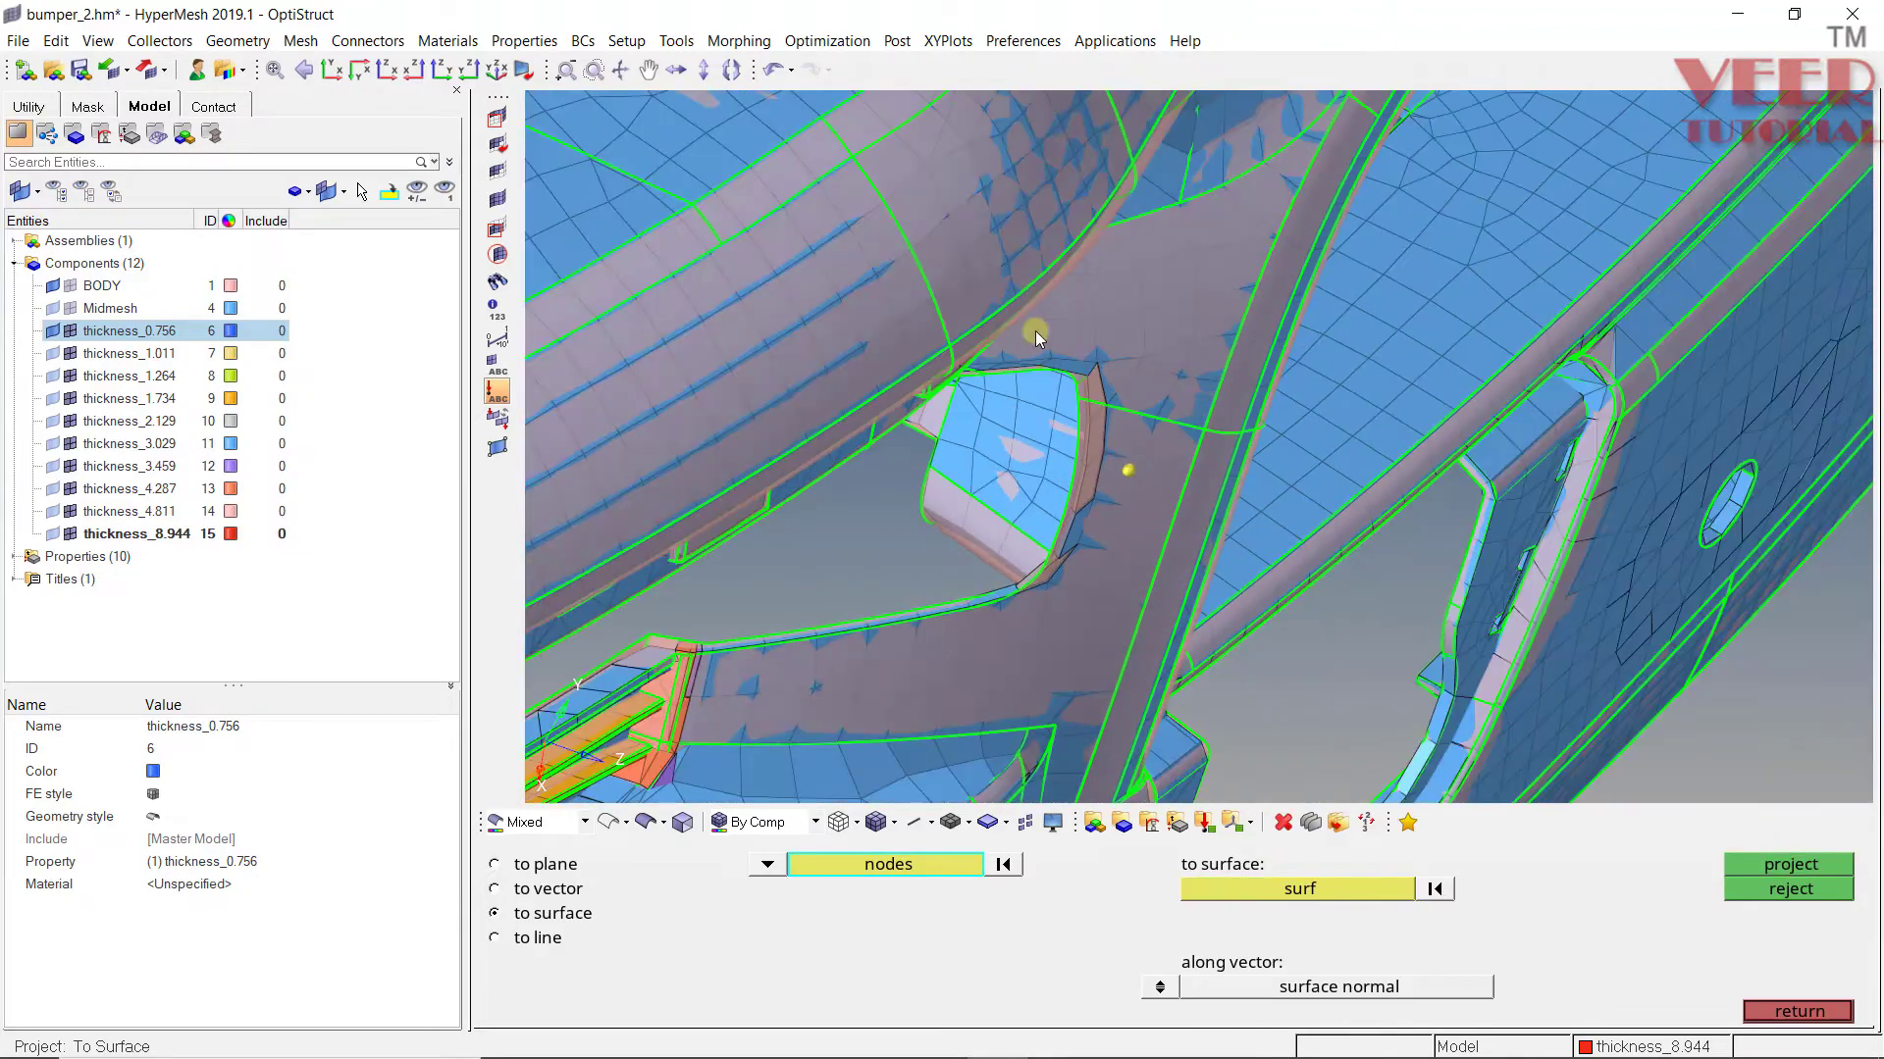
# Step: Display the elements as wireframe and measure the distance between the picked node and its projection through the wall
pyautogui.keyDown('ctrl'); pyautogui.moveTo(1034, 331); pyautogui.dragTo(1431, 499); pyautogui.keyUp('ctrl')
pyautogui.scroll(5, 1114, 435)
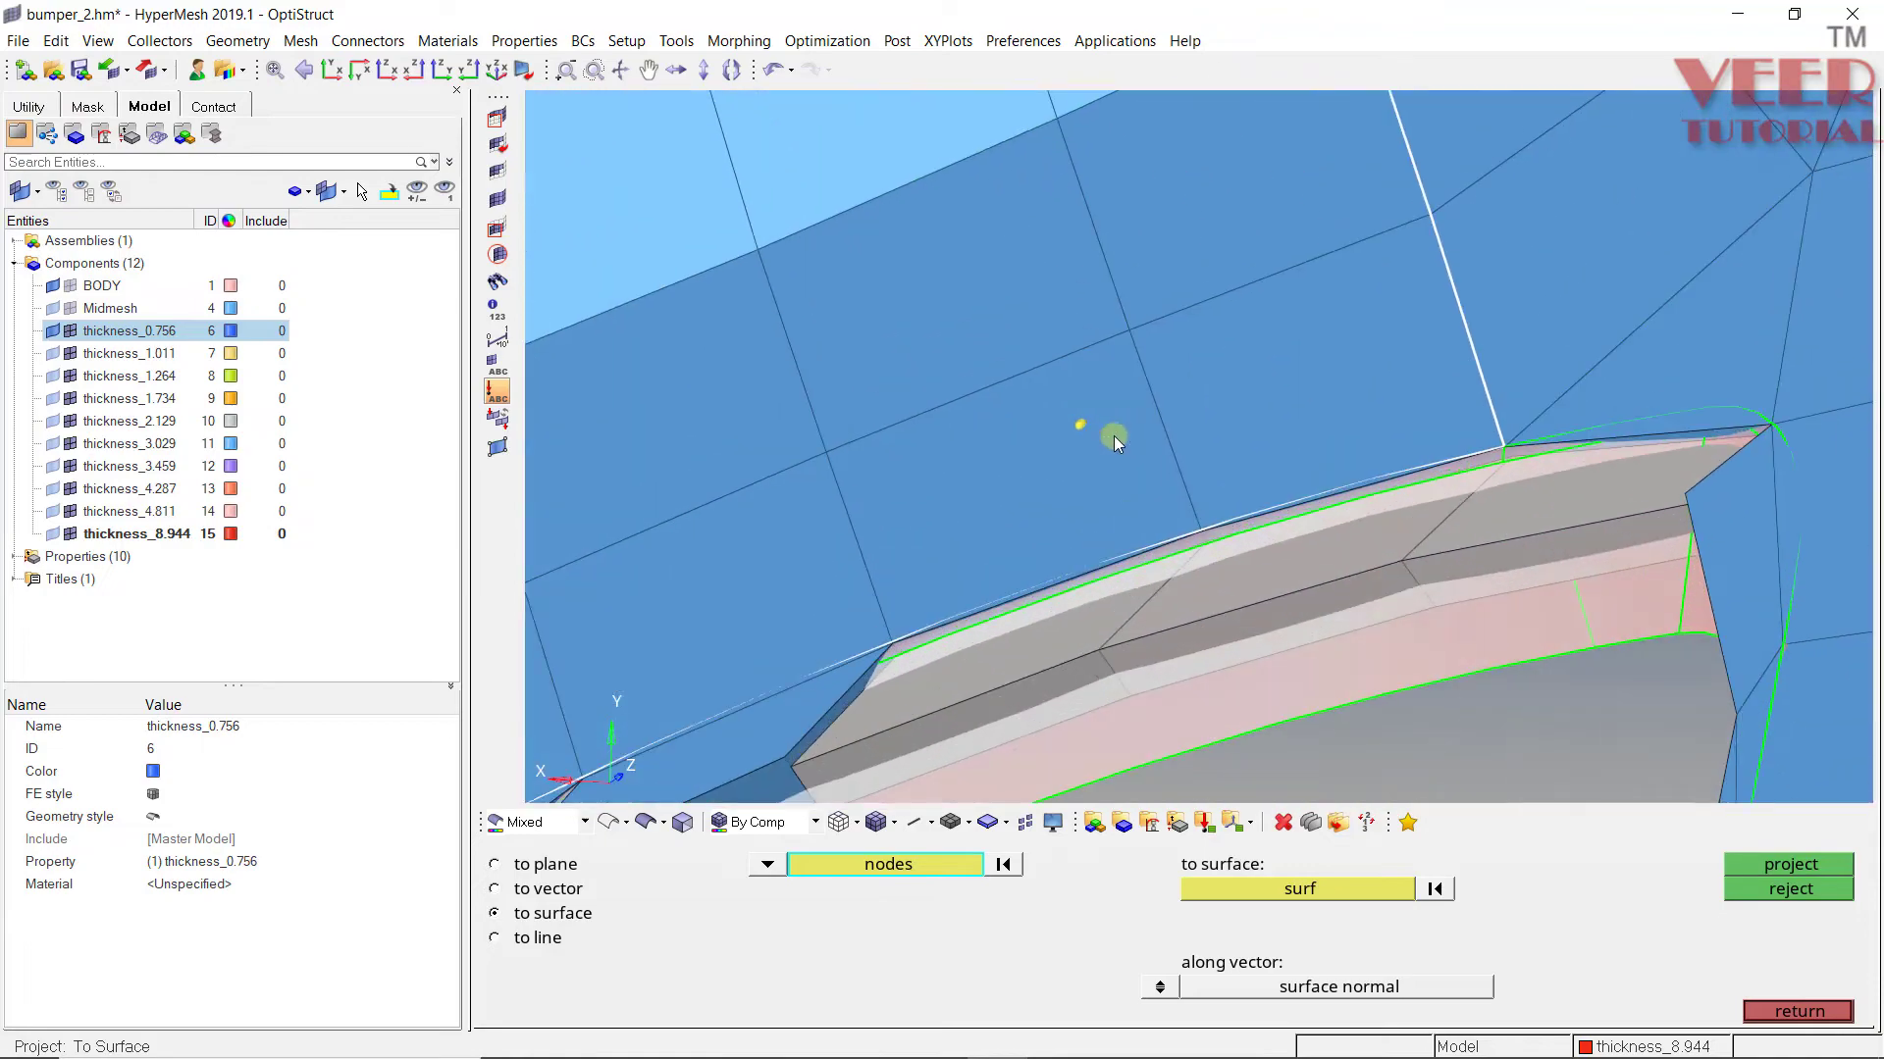
pyautogui.click(835, 822)
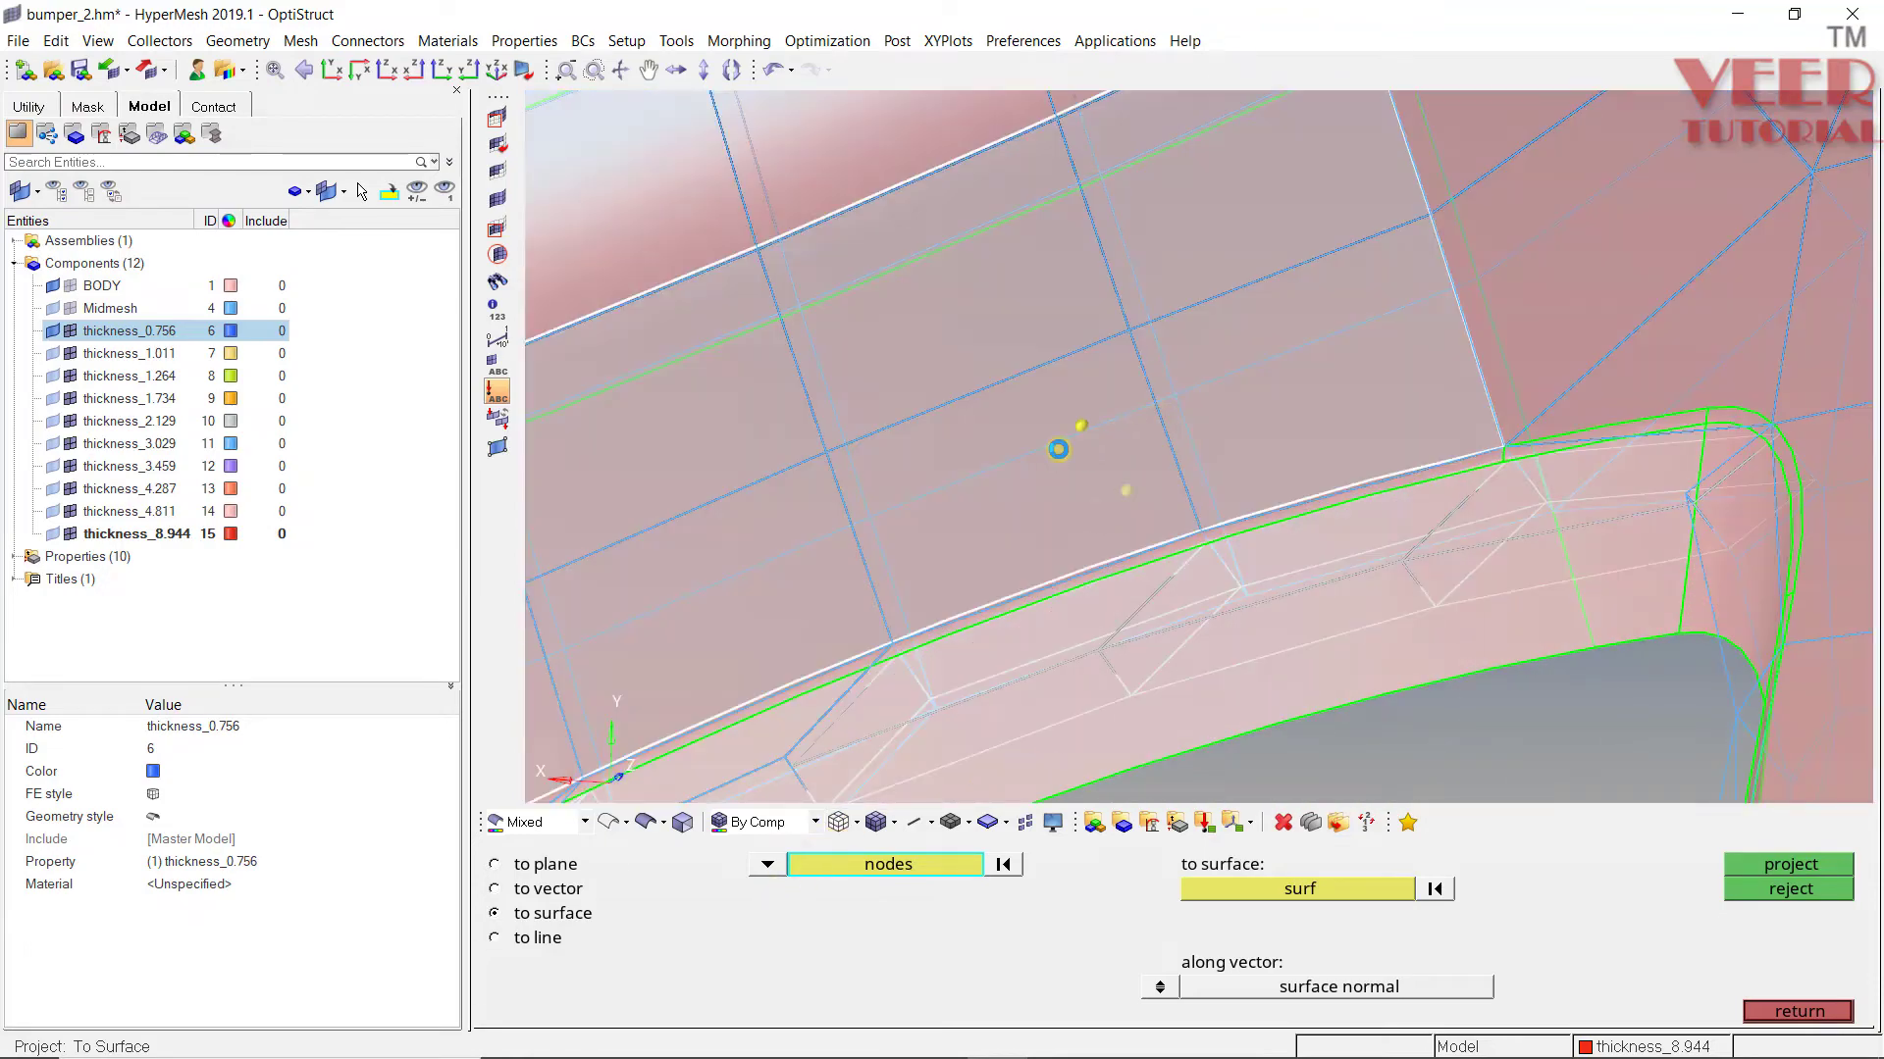
pyautogui.keyDown('ctrl'); pyautogui.moveTo(1059, 449); pyautogui.dragTo(1135, 421); pyautogui.keyUp('ctrl')
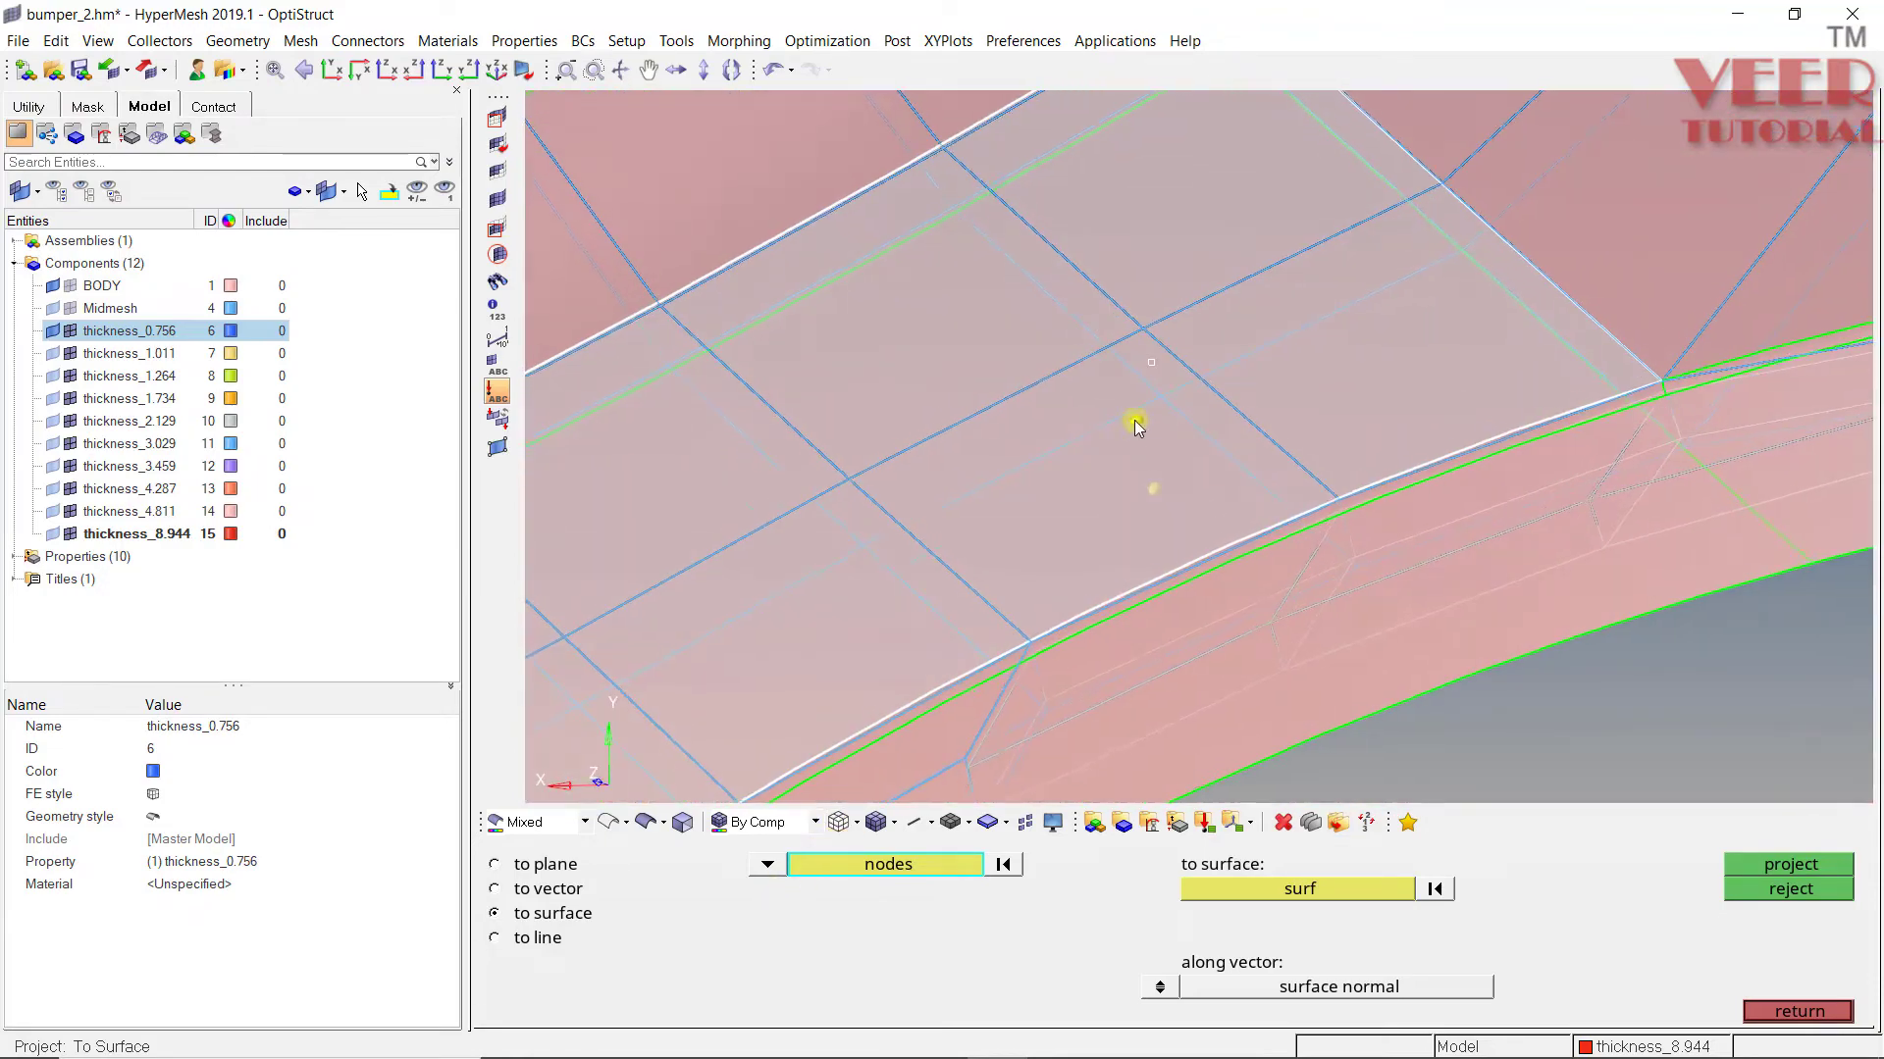
pyautogui.scroll(2, 1148, 441)
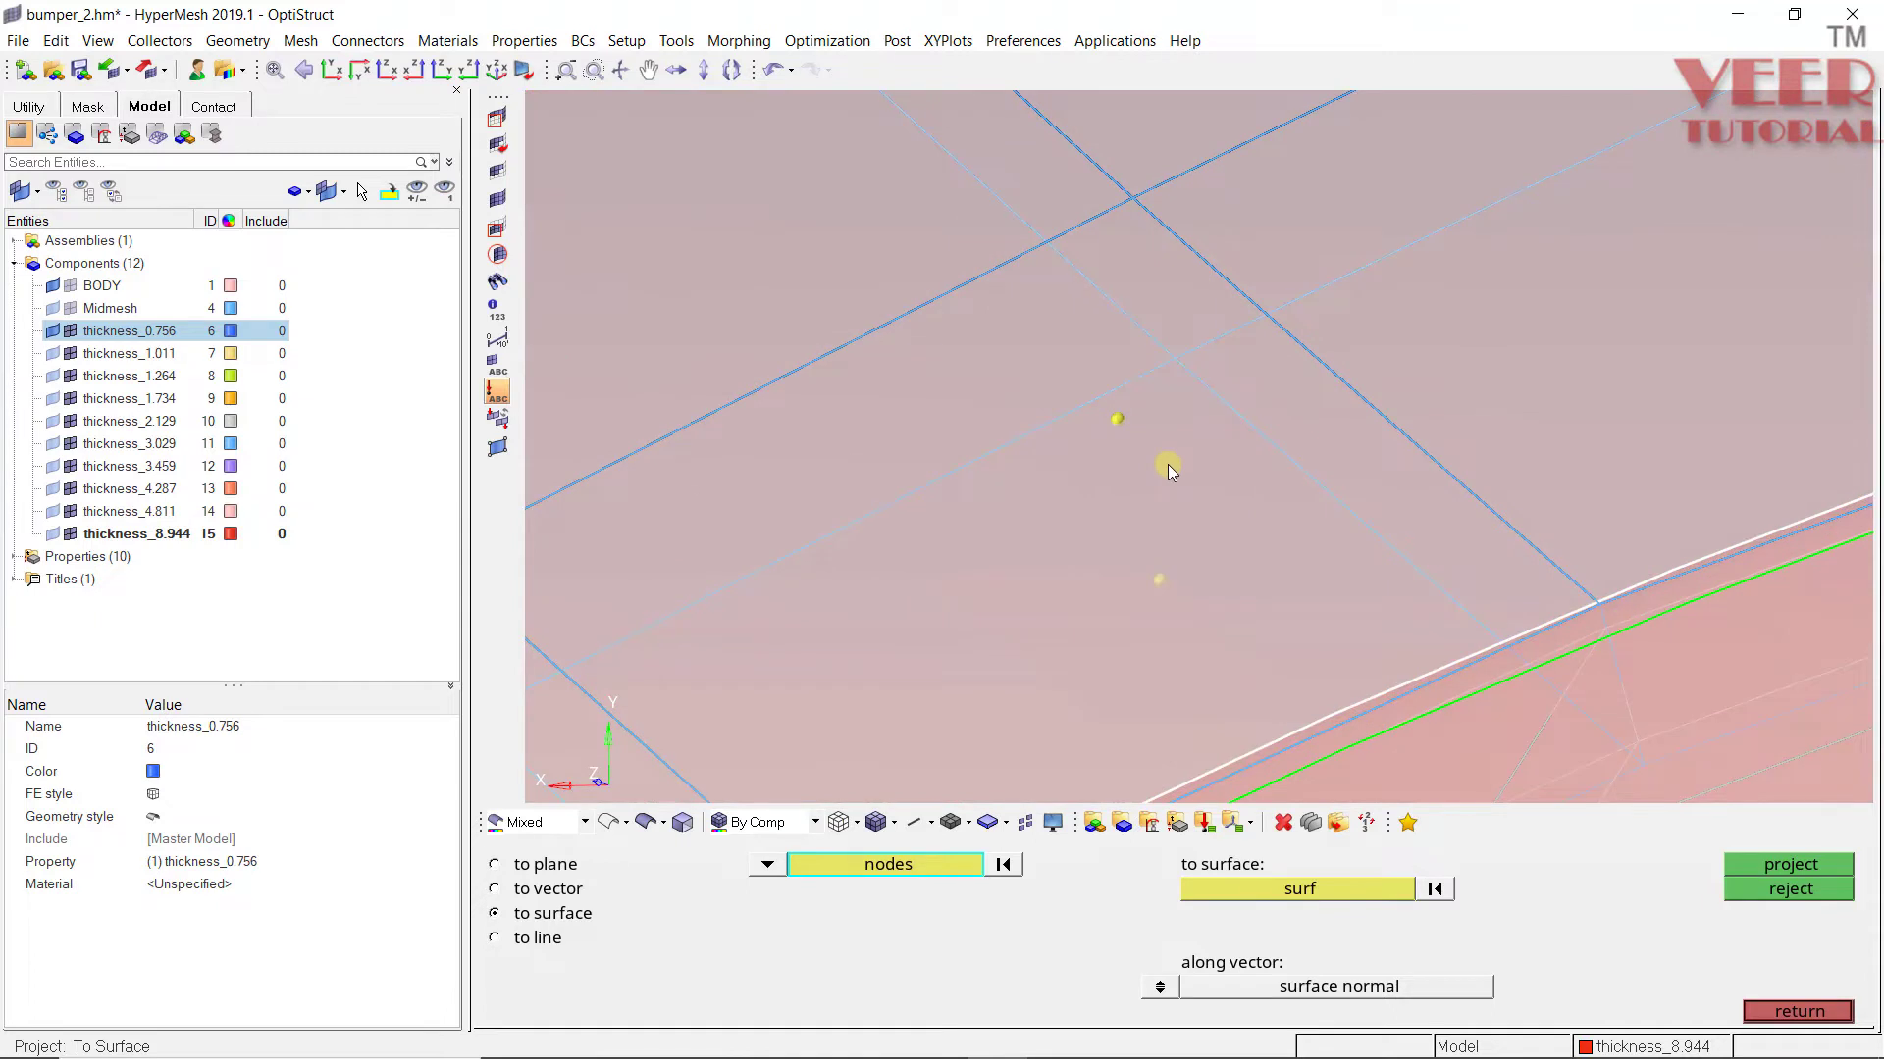
pyautogui.press('F4')
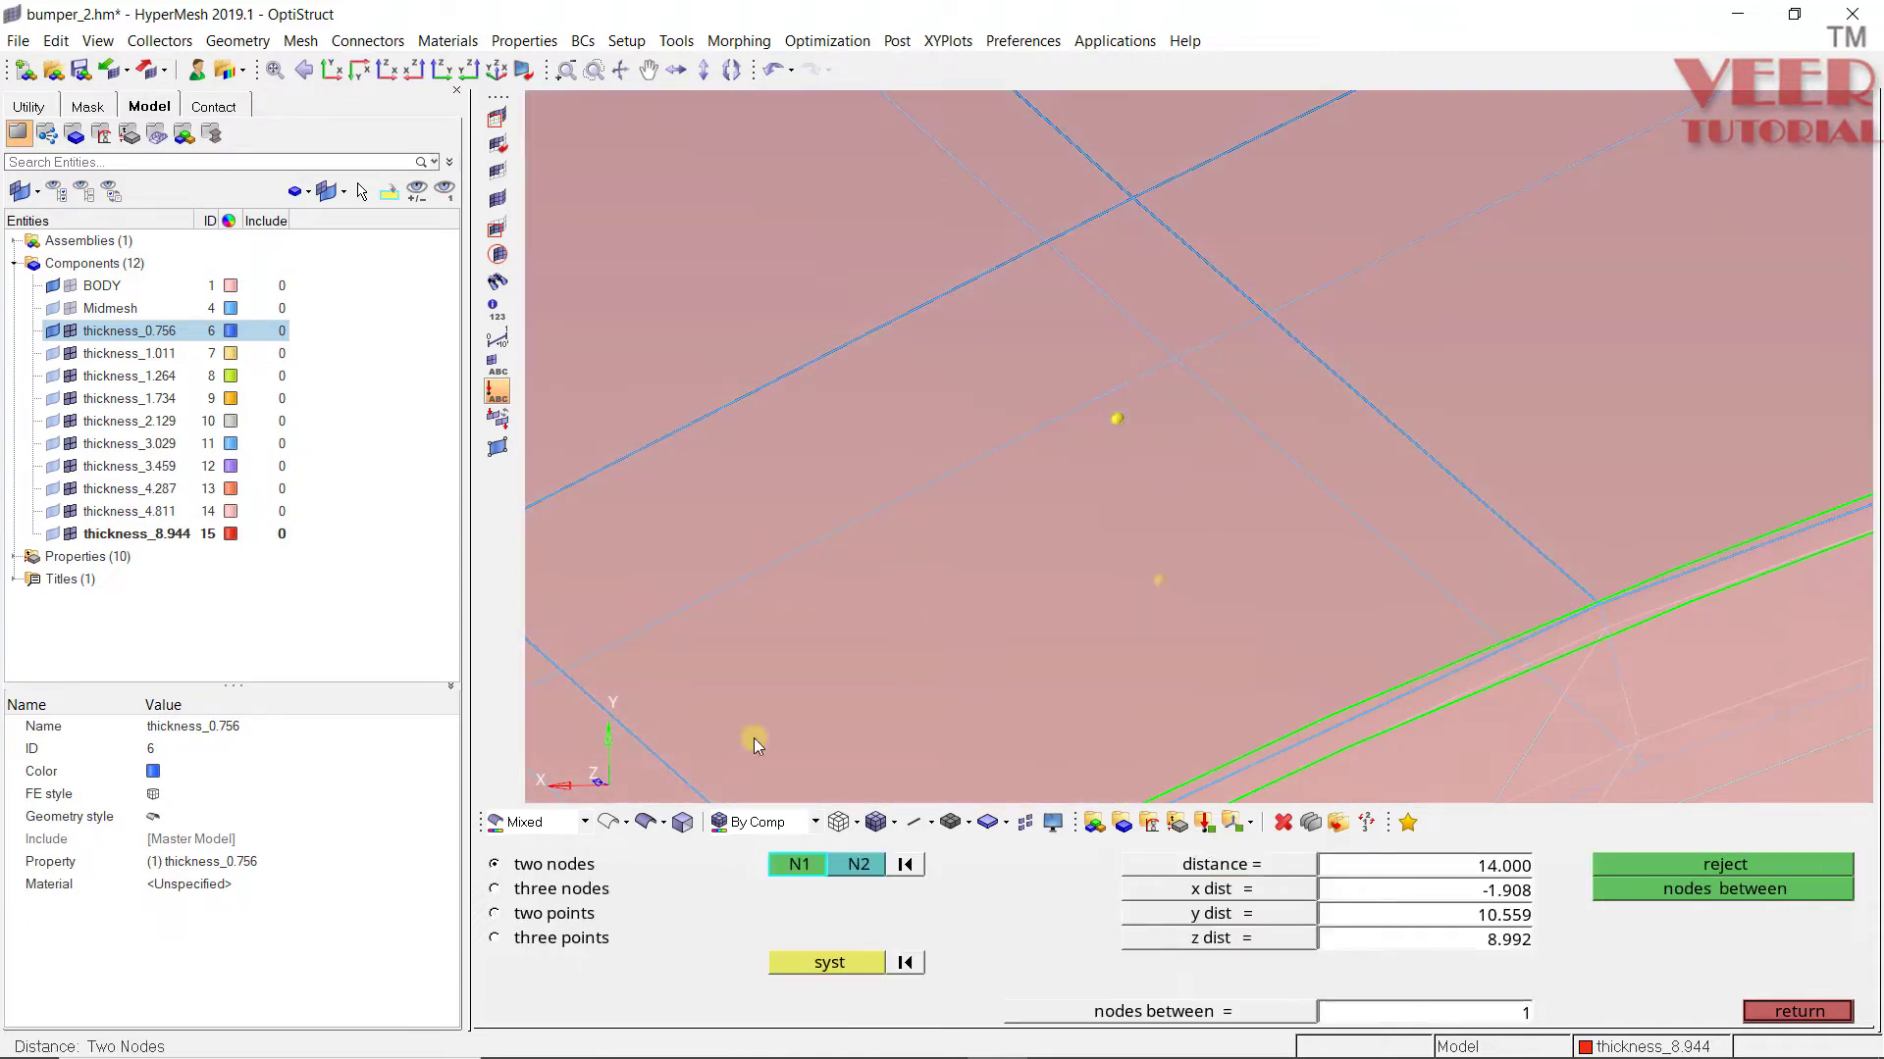
pyautogui.click(1116, 430)
pyautogui.click(1158, 586)
pyautogui.click(1824, 1017)
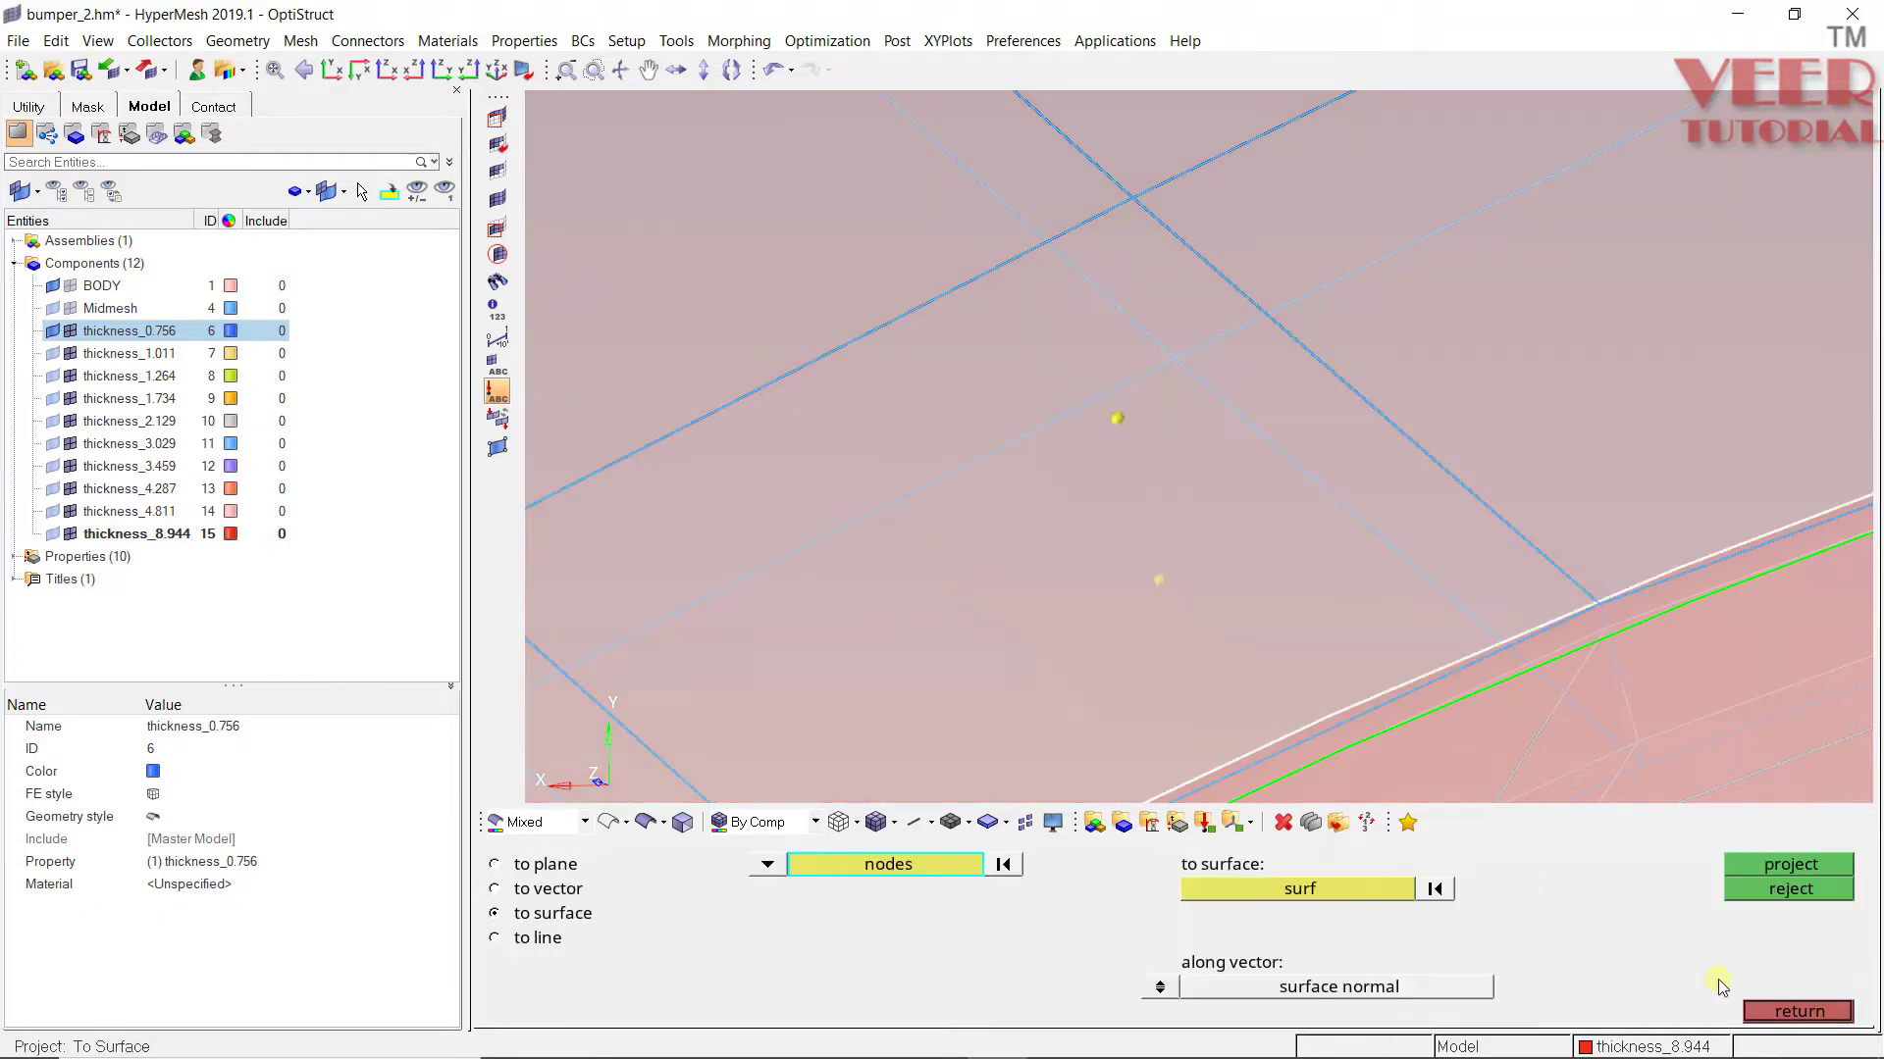
# Step: Restore the shaded element display with mesh lines and leave the node projection
pyautogui.keyDown('ctrl'); pyautogui.scroll(-2, 1197, 480); pyautogui.keyUp('ctrl')
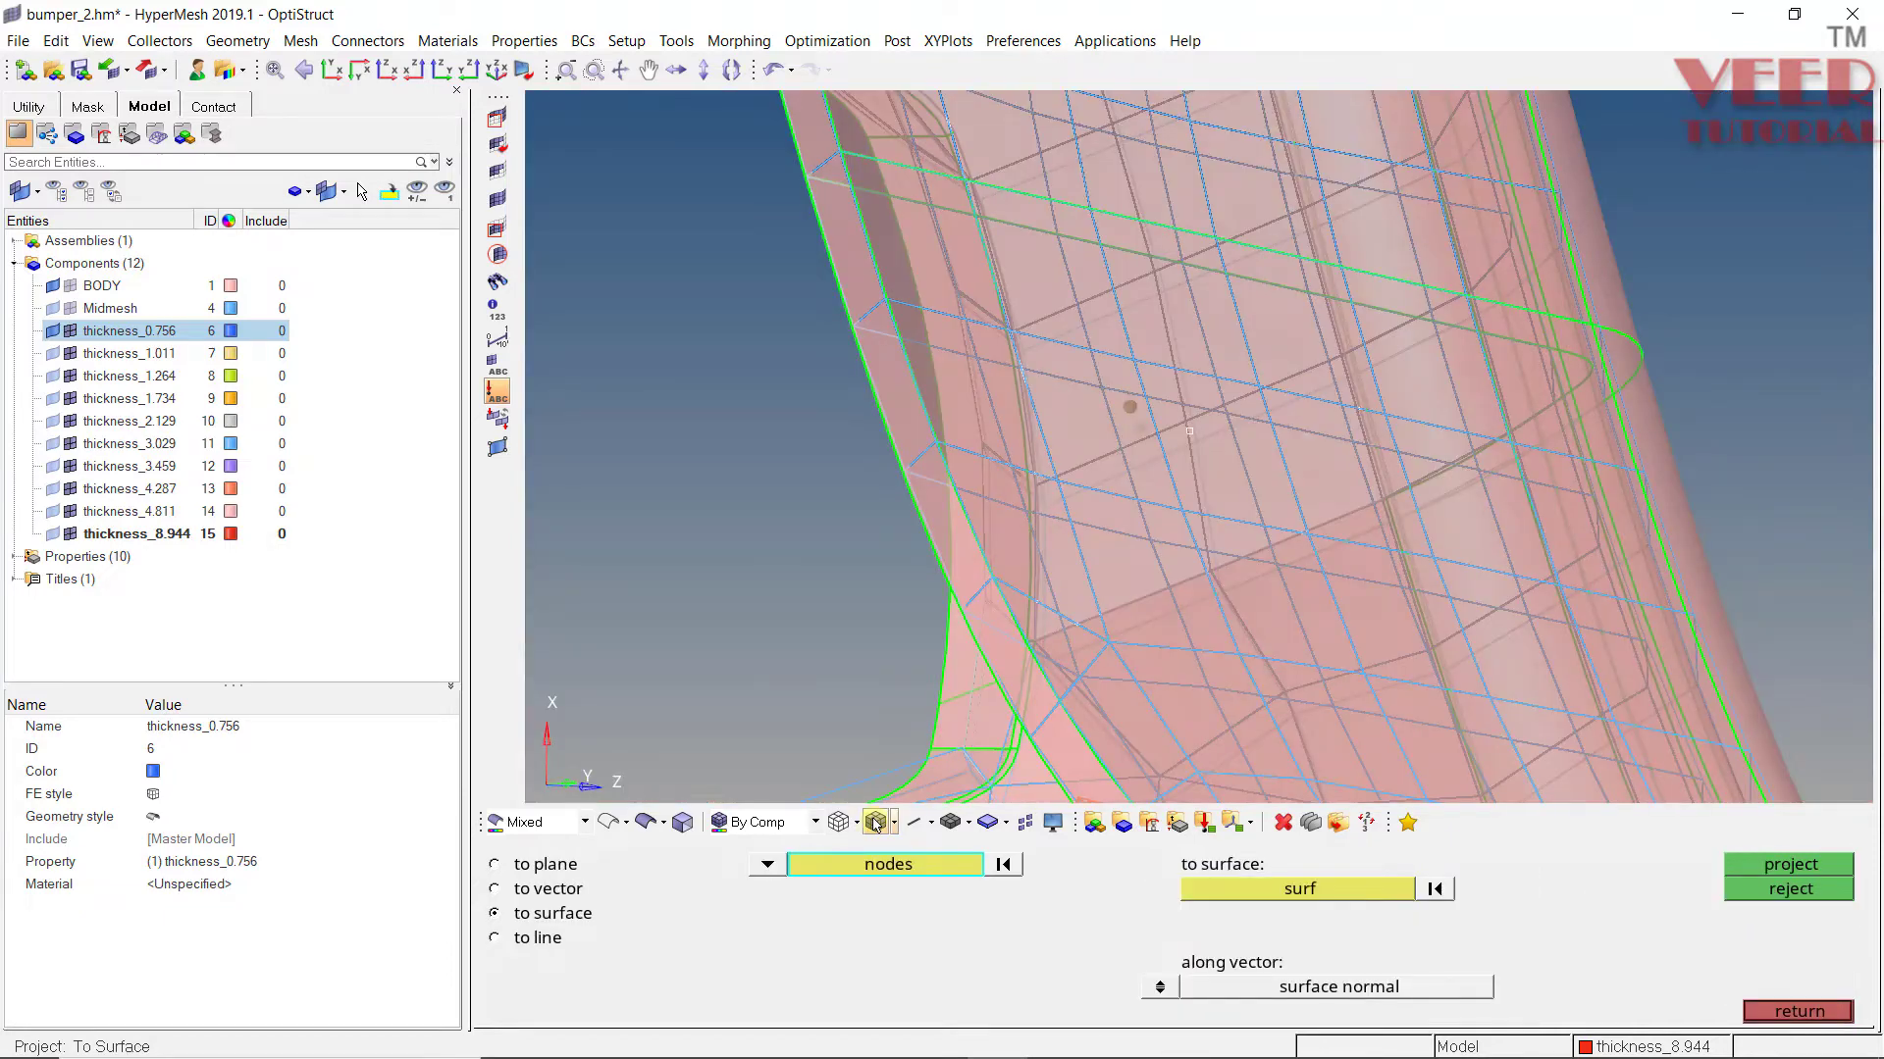
pyautogui.click(876, 824)
pyautogui.click(1798, 1011)
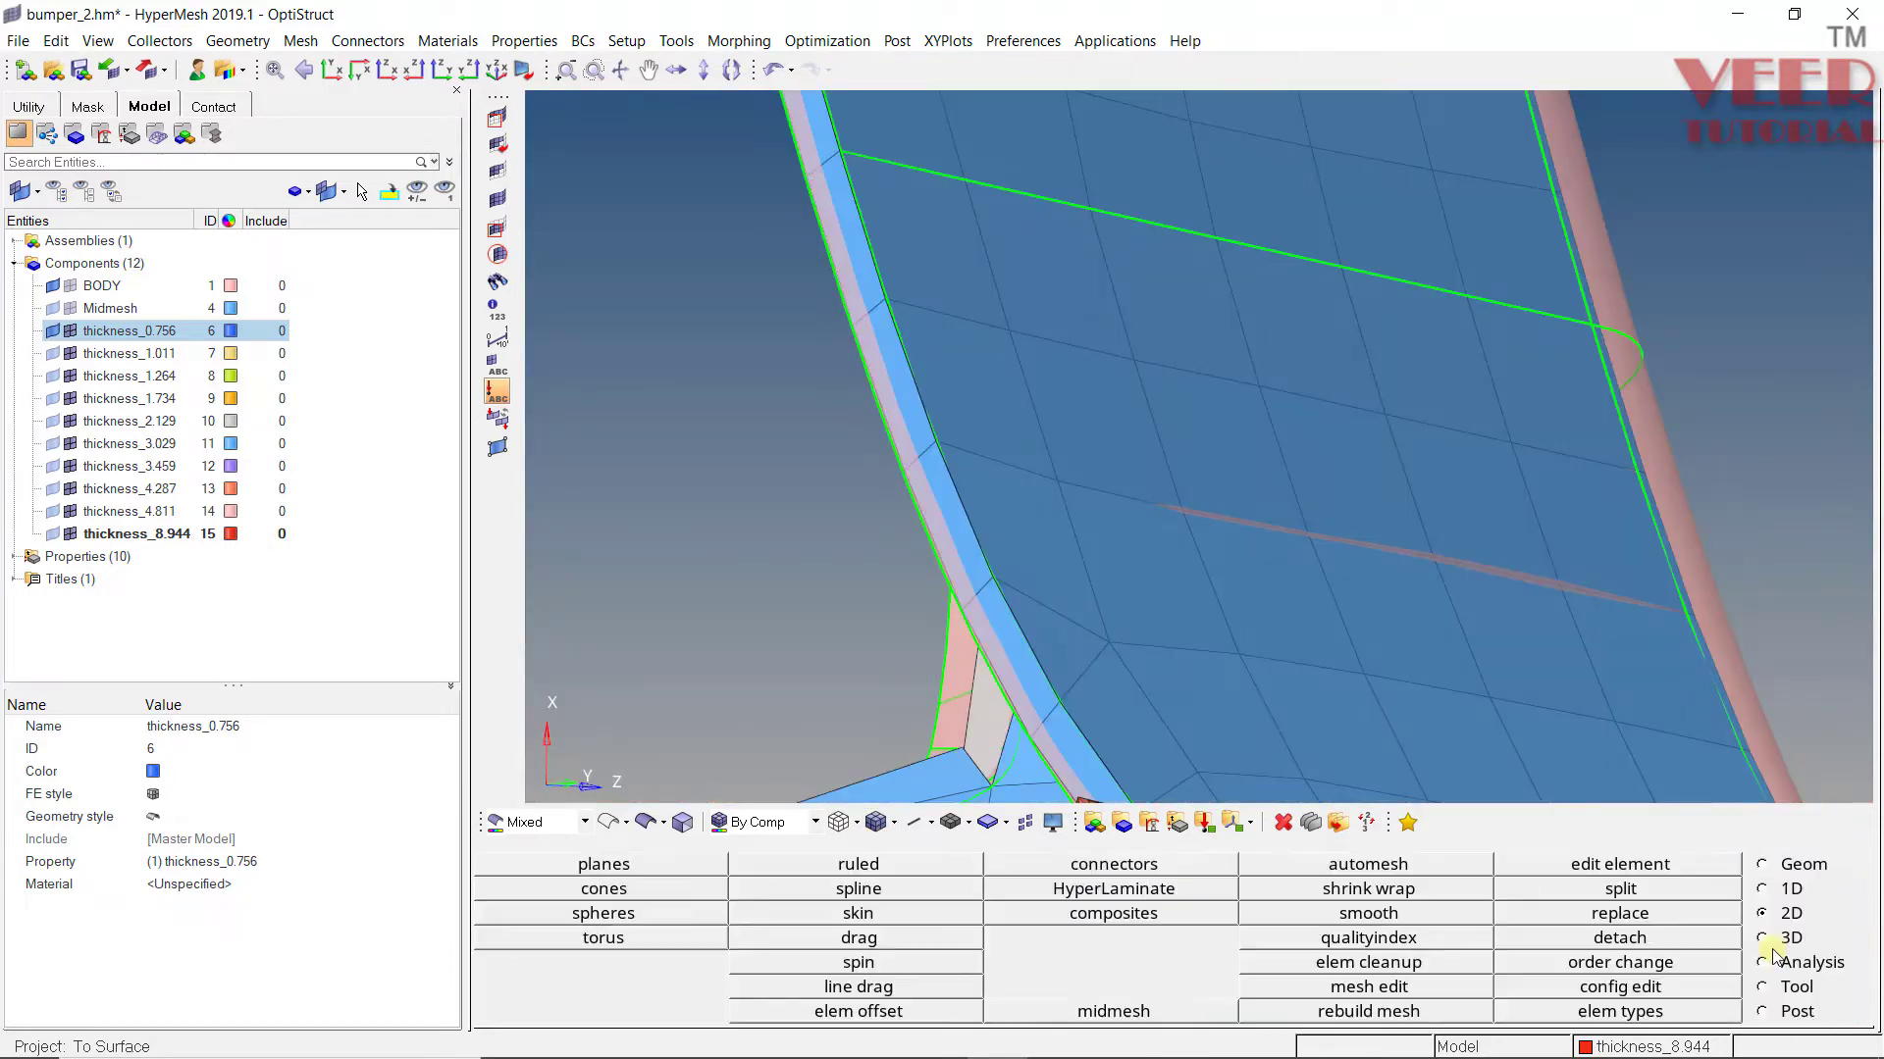
# Step: Hide and reshow the thickness_3.029 elements to check which area of the bumper they cover
pyautogui.scroll(5, 967, 418)
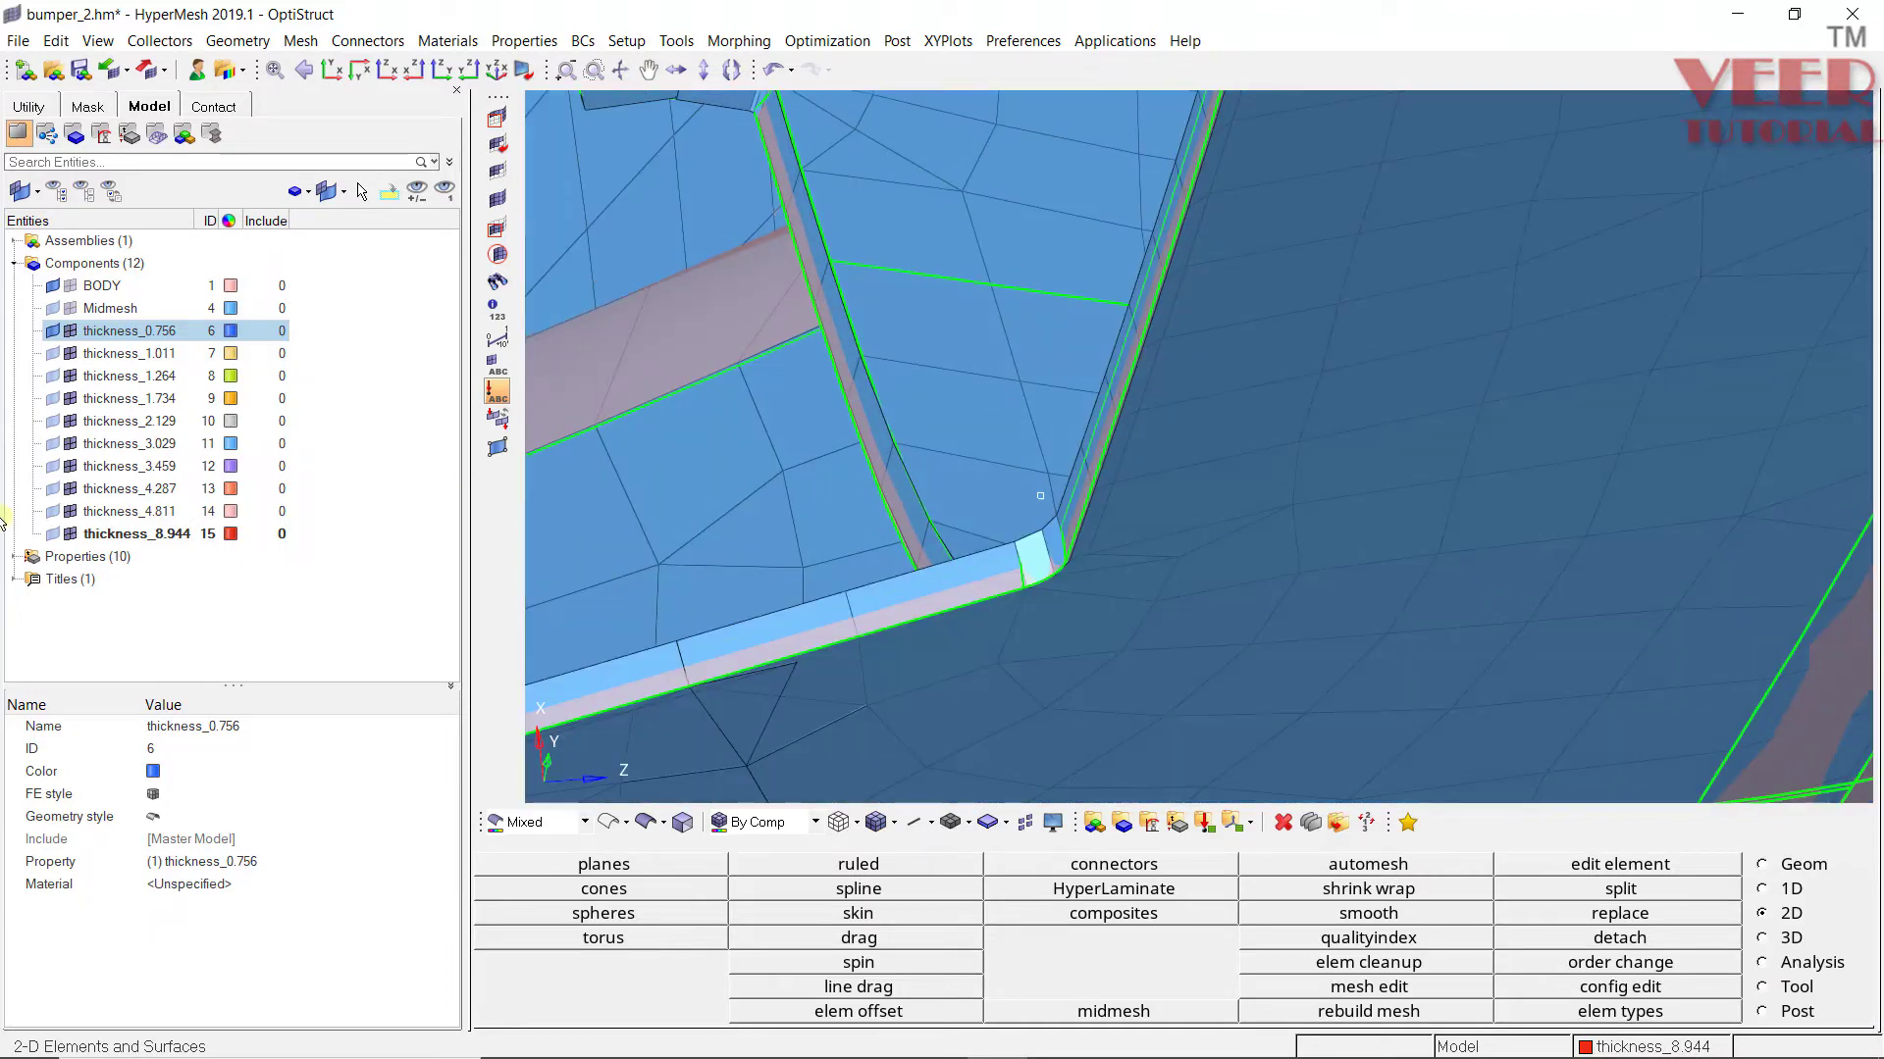
pyautogui.click(70, 443)
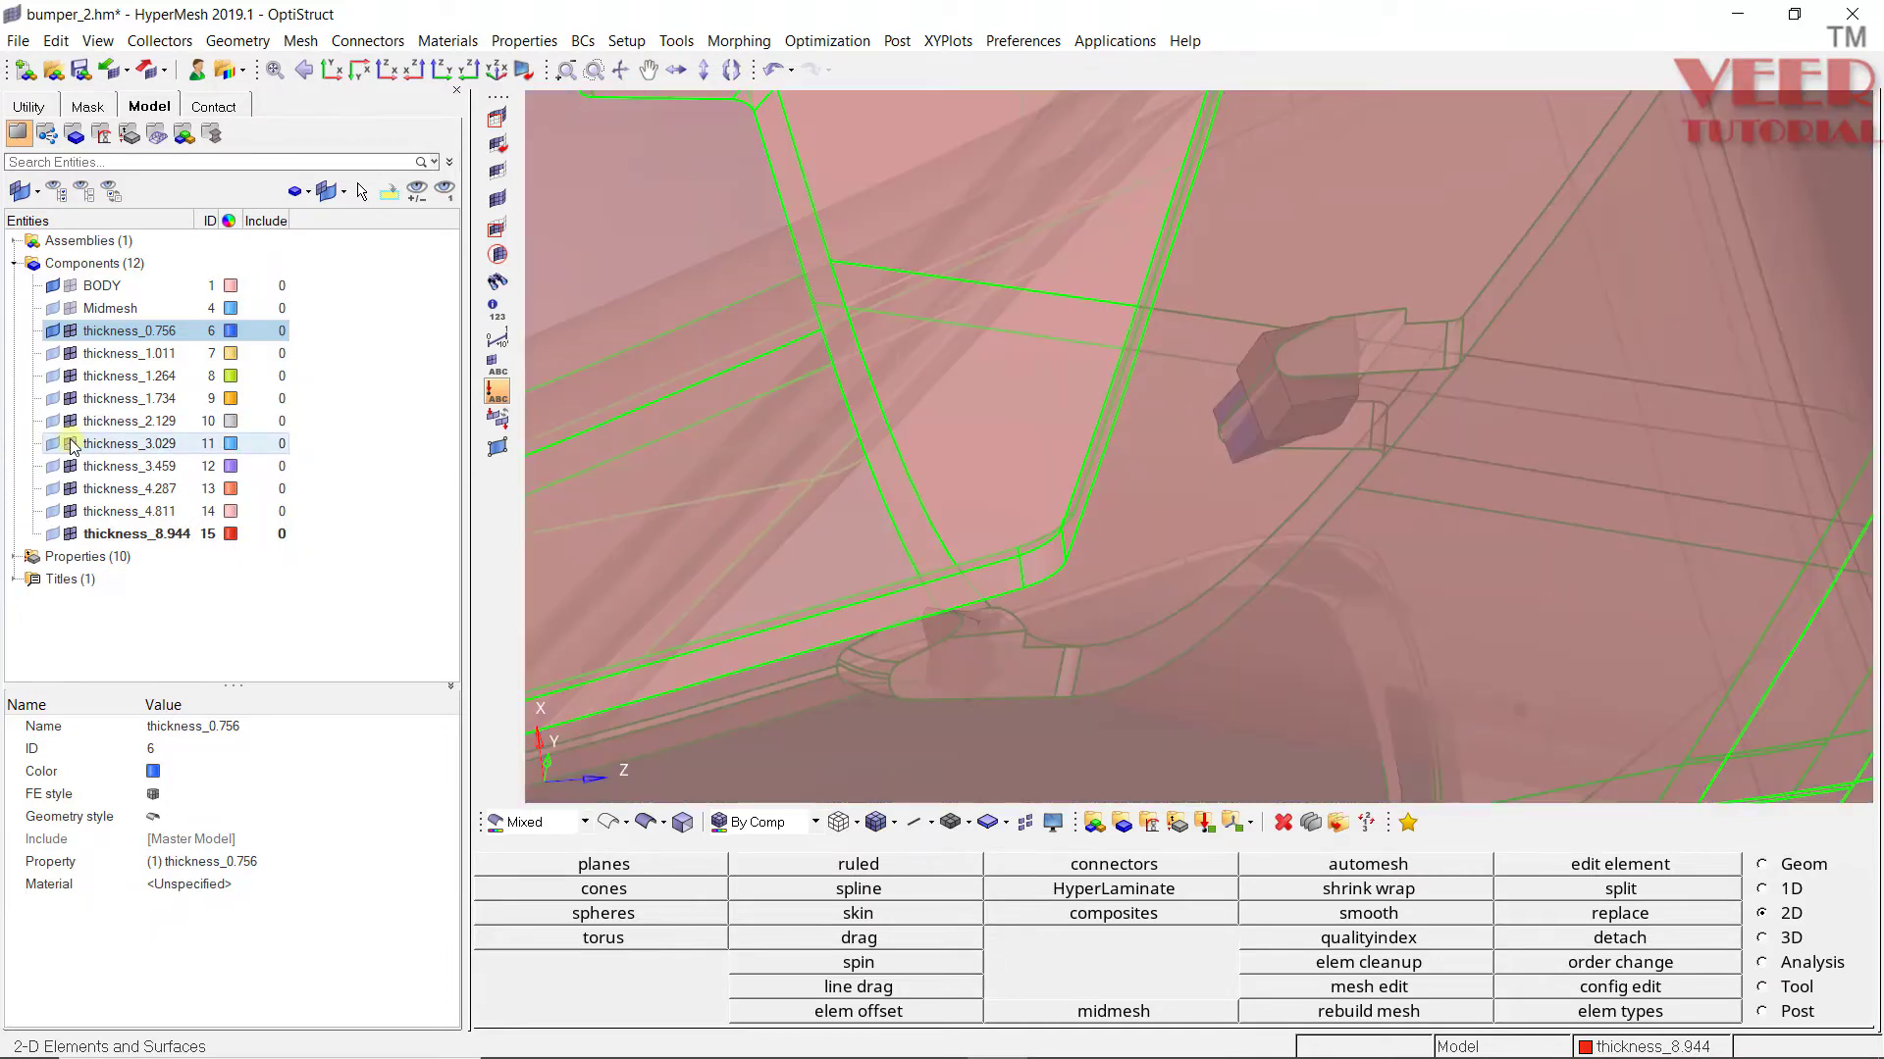
pyautogui.click(69, 444)
pyautogui.click(69, 445)
pyautogui.click(69, 444)
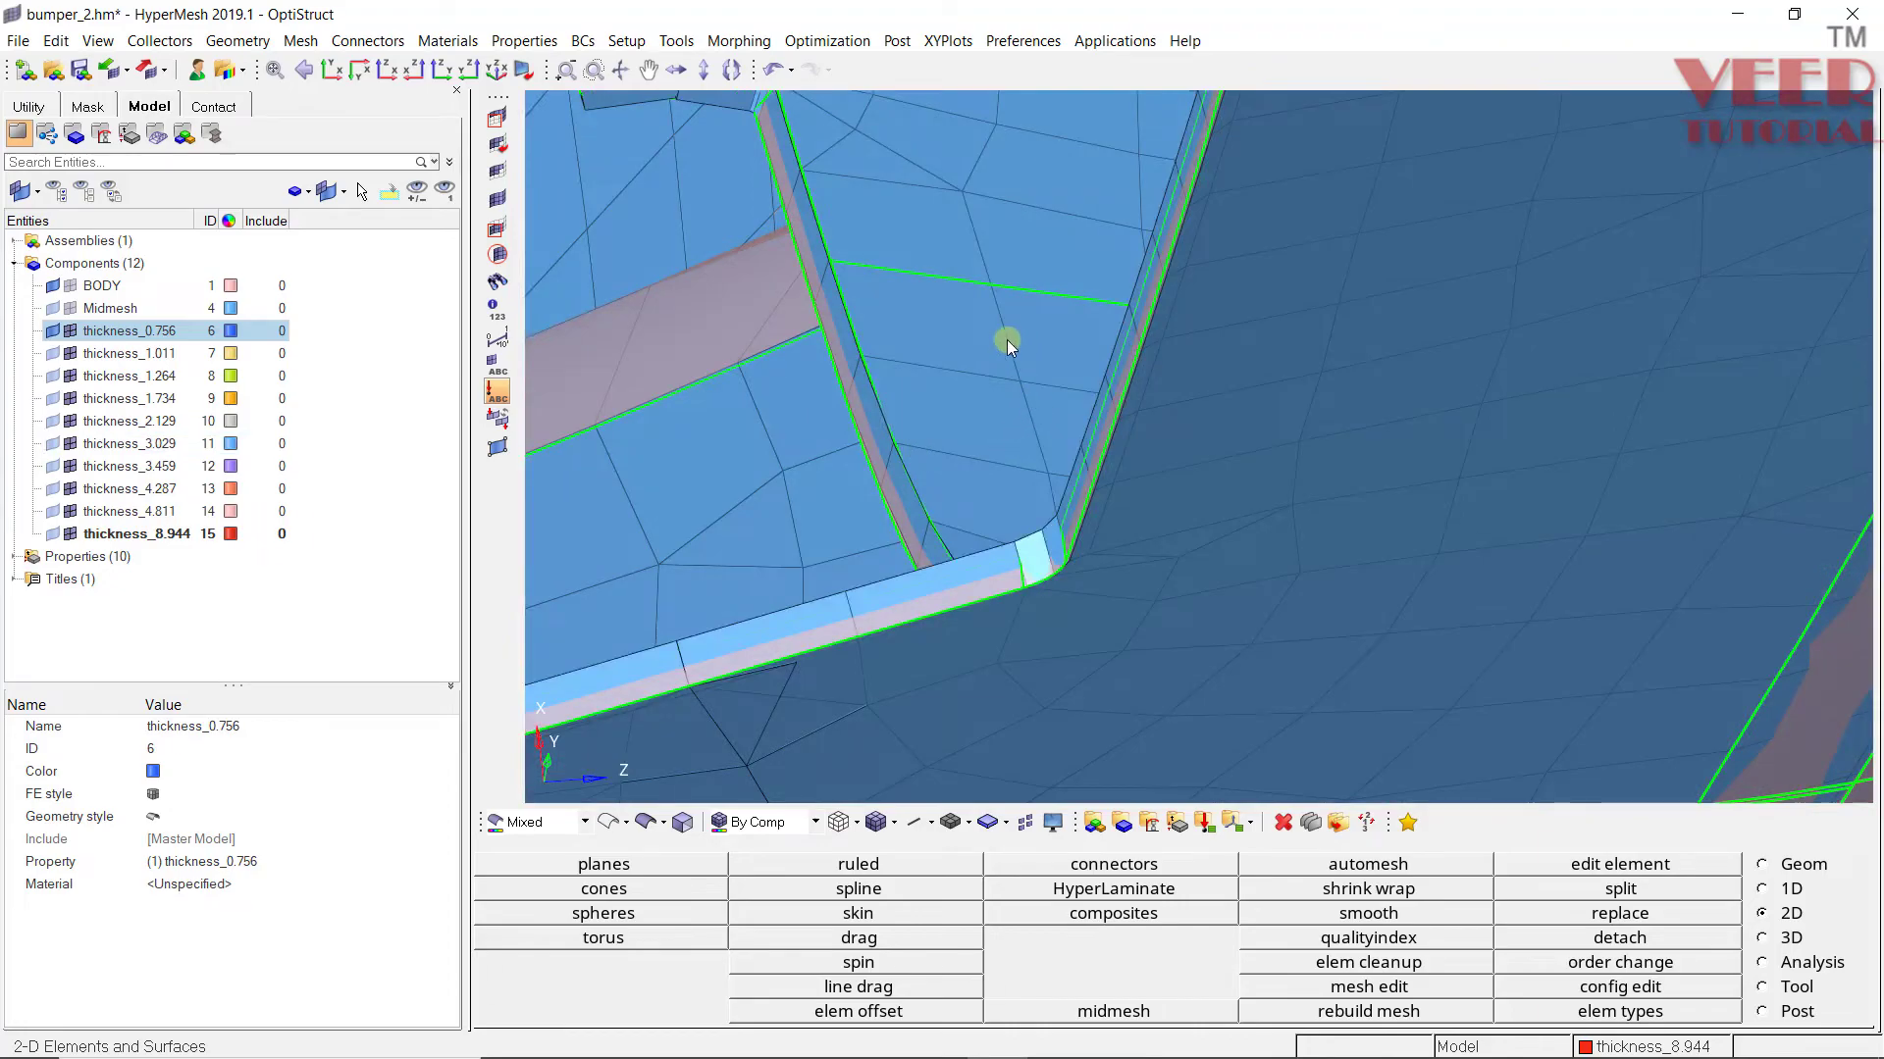
# Step: Examine the thickness components against the shaded solid across the bumper, around the grille opening, square hole and upper rim
pyautogui.scroll(4, 984, 394)
pyautogui.keyDown('ctrl'); pyautogui.moveTo(1009, 454); pyautogui.dragTo(961, 233); pyautogui.keyUp('ctrl')
pyautogui.scroll(-5, 922, 428)
pyautogui.scroll(-3, 1056, 381)
pyautogui.scroll(3, 933, 320)
pyautogui.scroll(-4, 1002, 415)
pyautogui.keyDown('ctrl'); pyautogui.moveTo(1002, 415); pyautogui.dragTo(697, 324); pyautogui.keyUp('ctrl')
pyautogui.scroll(4, 694, 324)
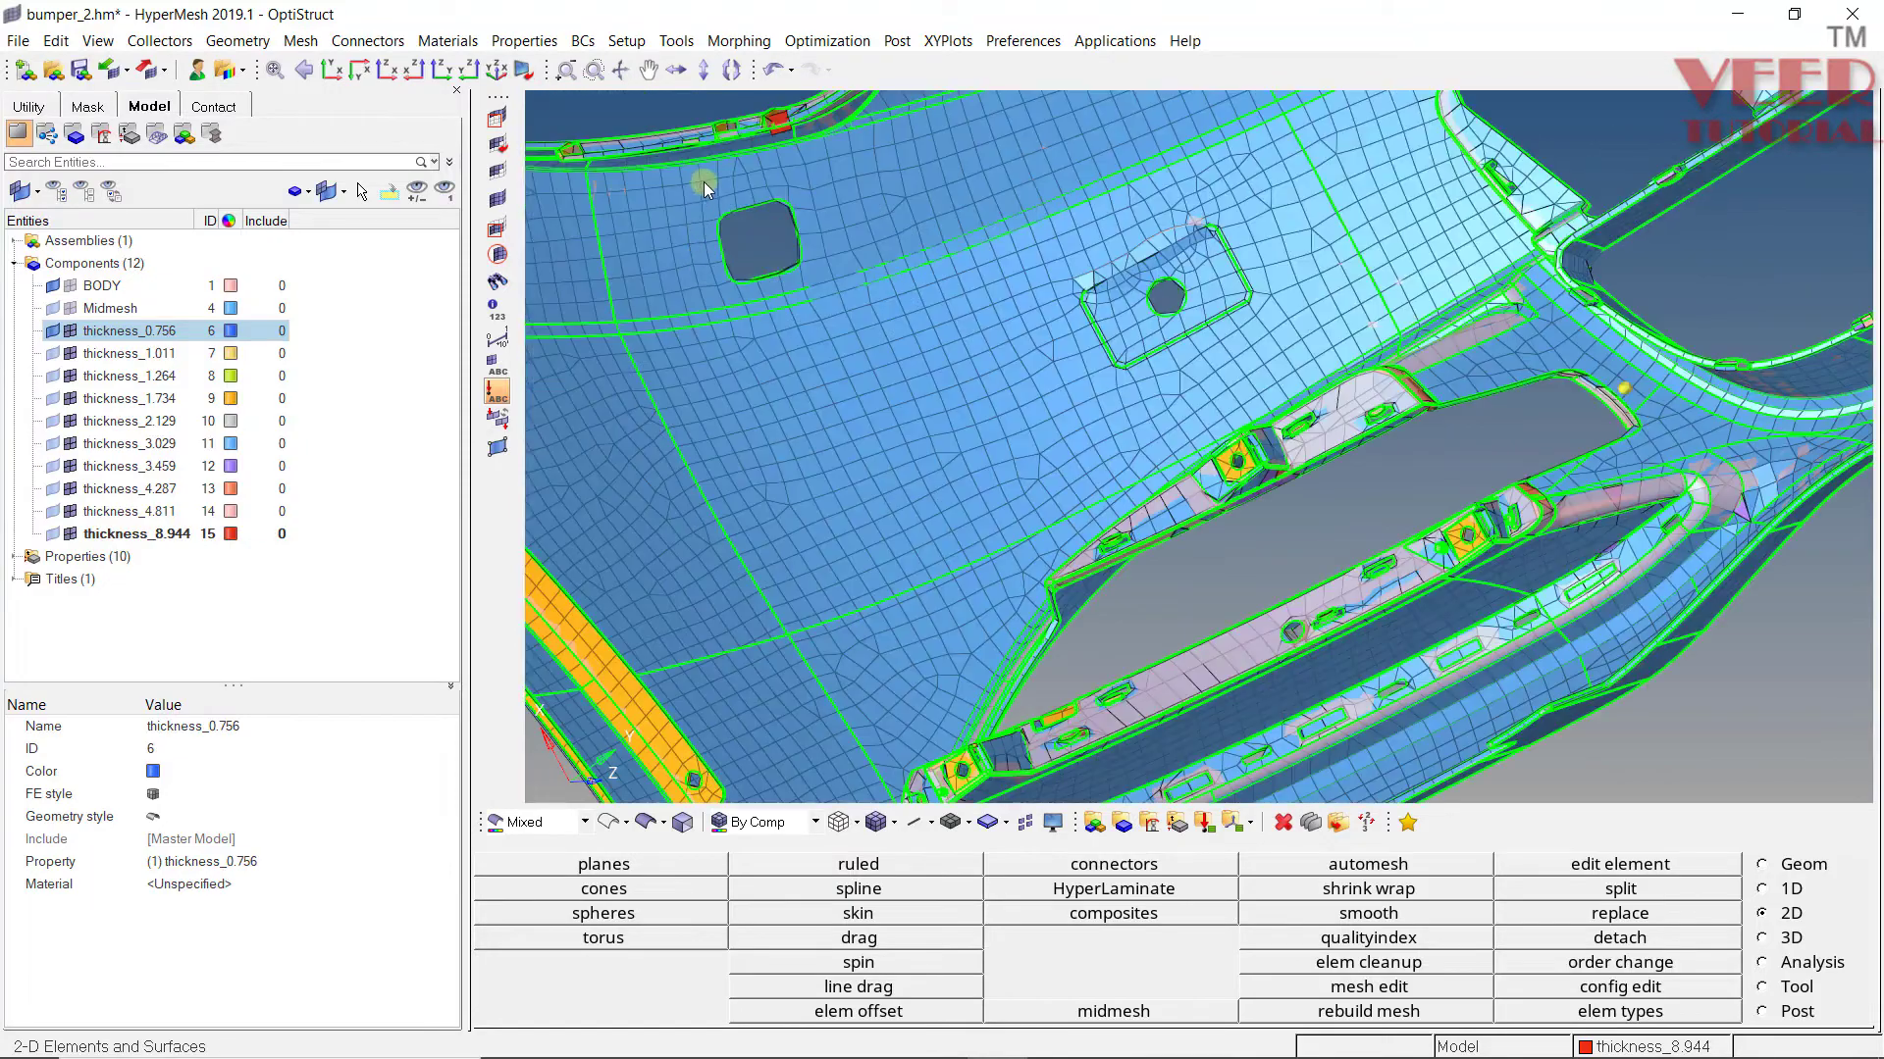
pyautogui.scroll(5, 703, 180)
pyautogui.keyDown('ctrl'); pyautogui.moveTo(1162, 418); pyautogui.dragTo(1028, 263); pyautogui.keyUp('ctrl')
pyautogui.scroll(-3, 1028, 265)
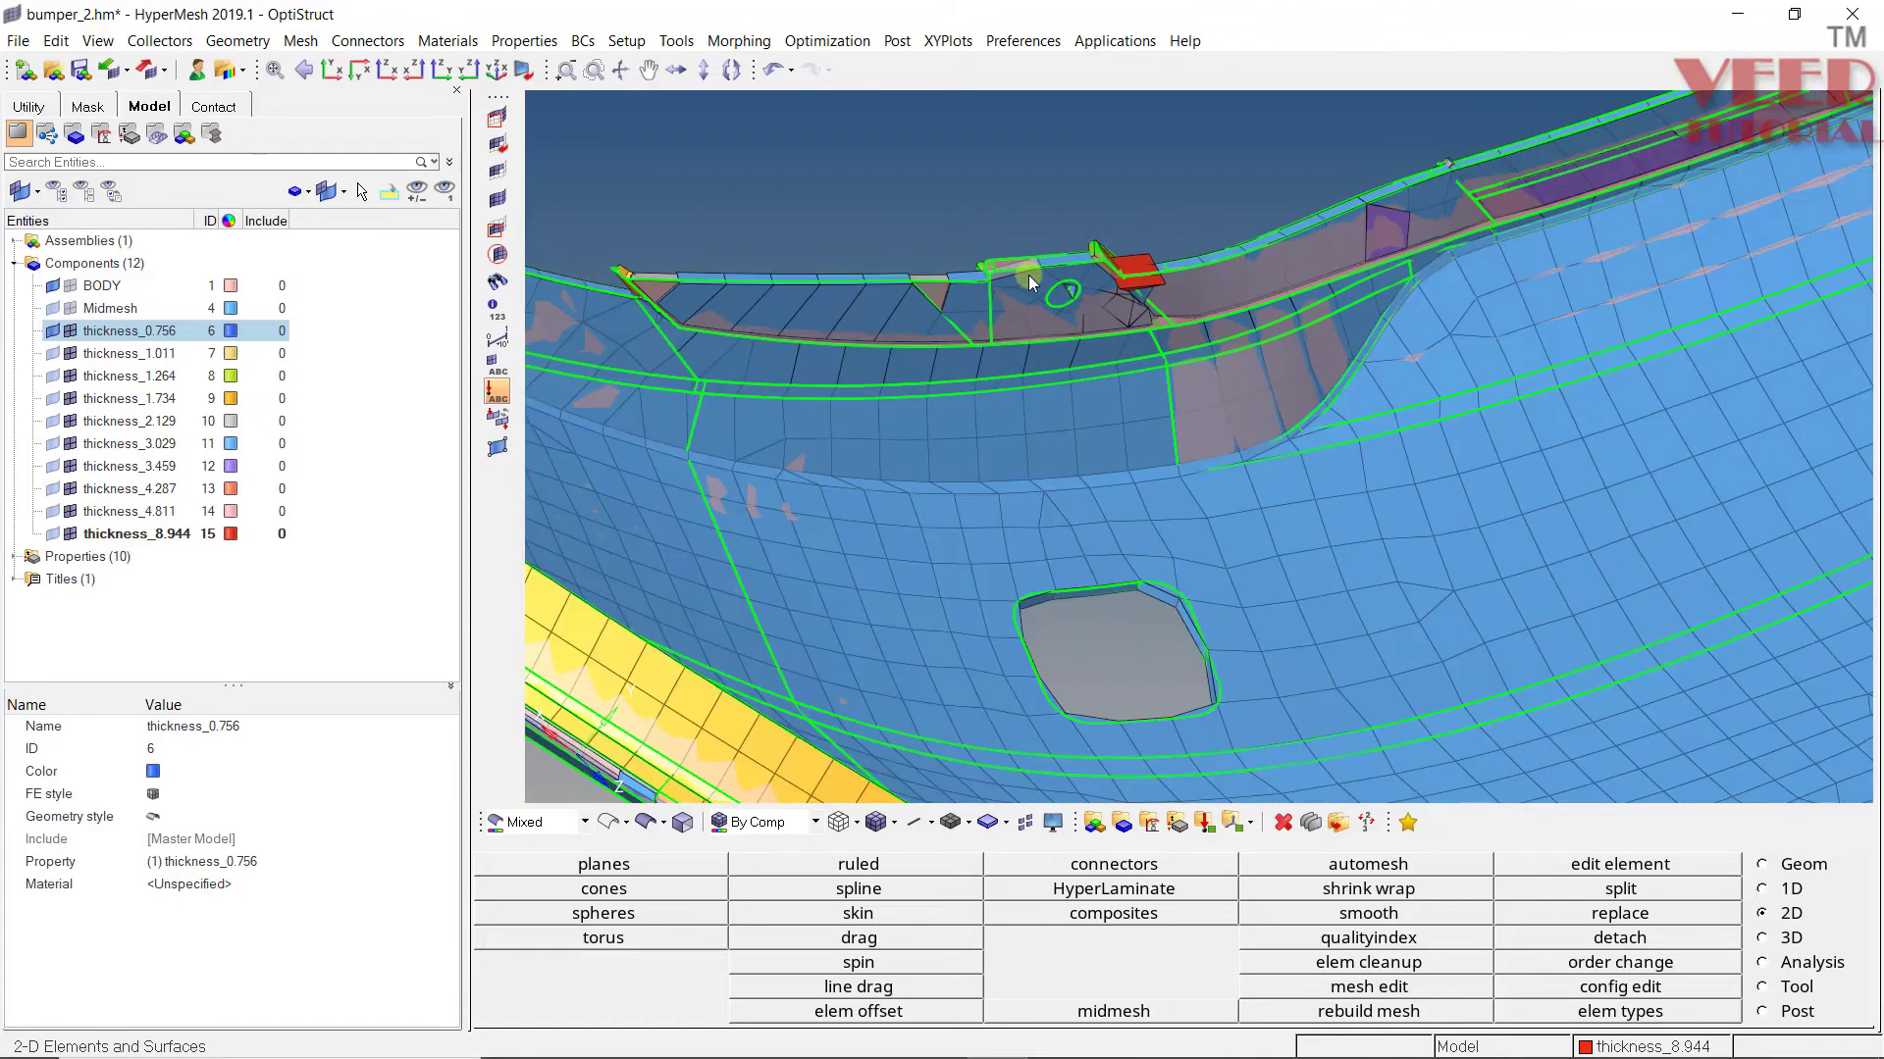